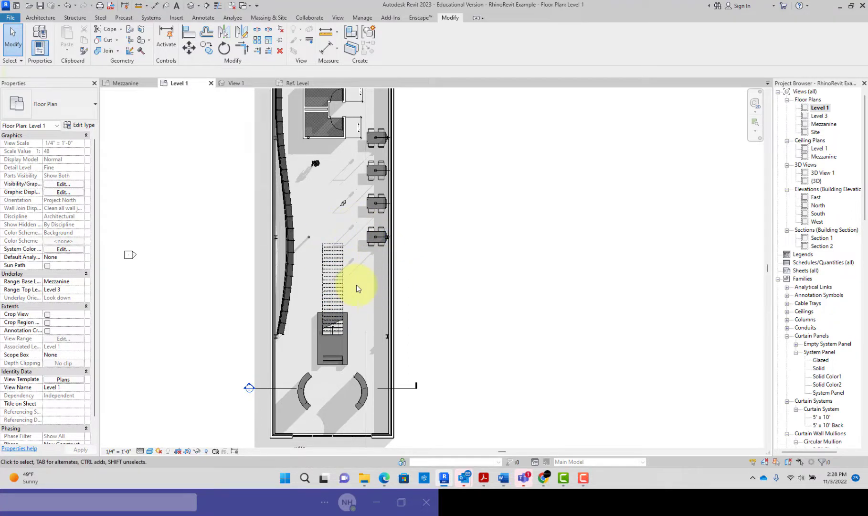
scroll(356, 285, "down", 2)
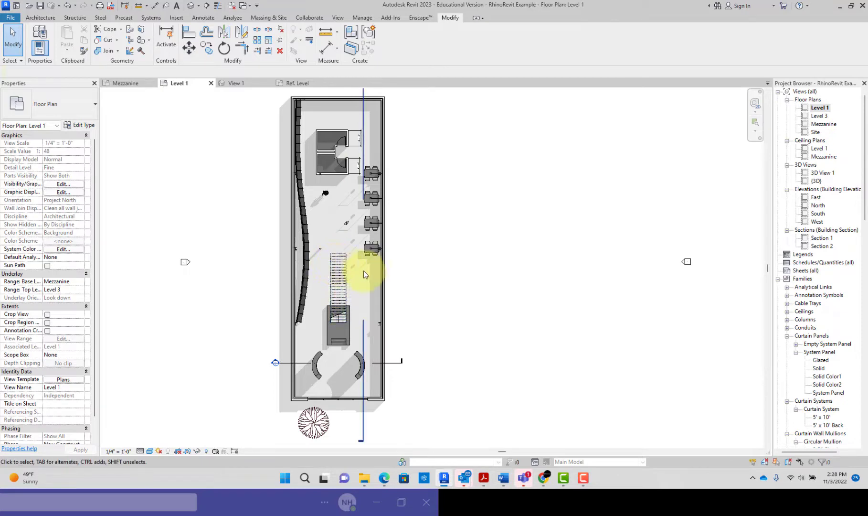
scroll(338, 175, "up", 3)
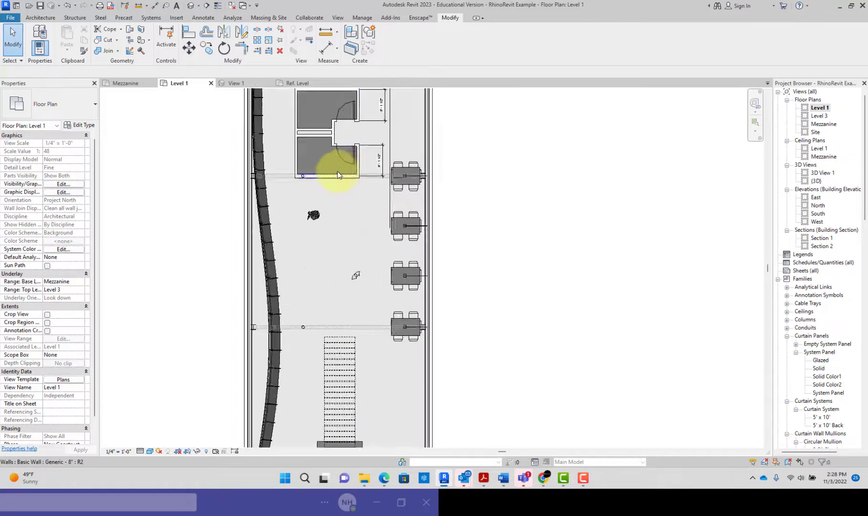
scroll(337, 174, "up", 3)
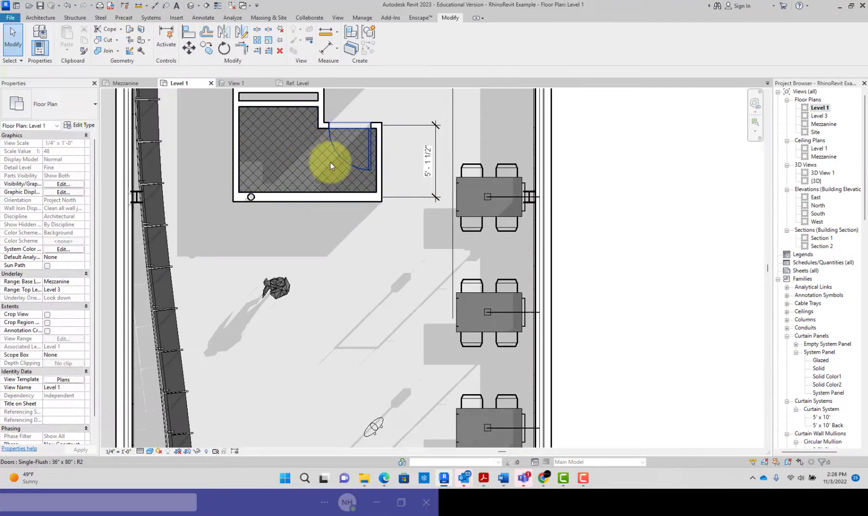
scroll(332, 159, "down", 2)
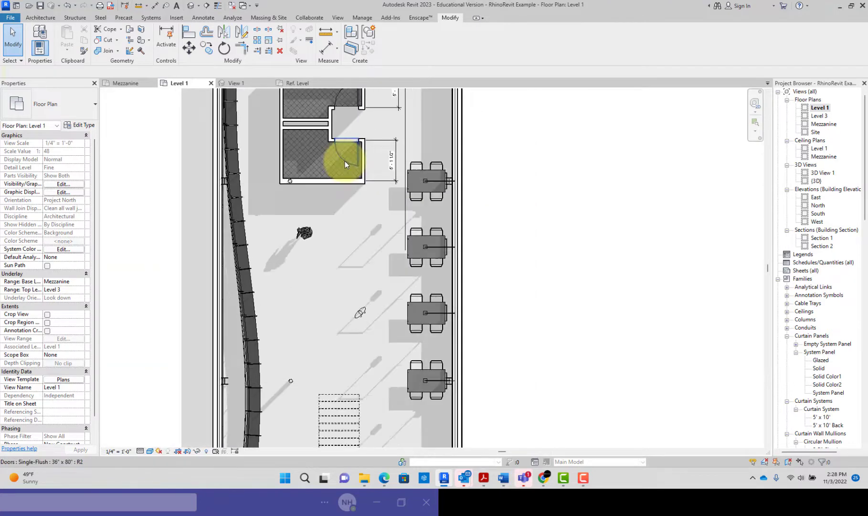
scroll(345, 161, "down", 2)
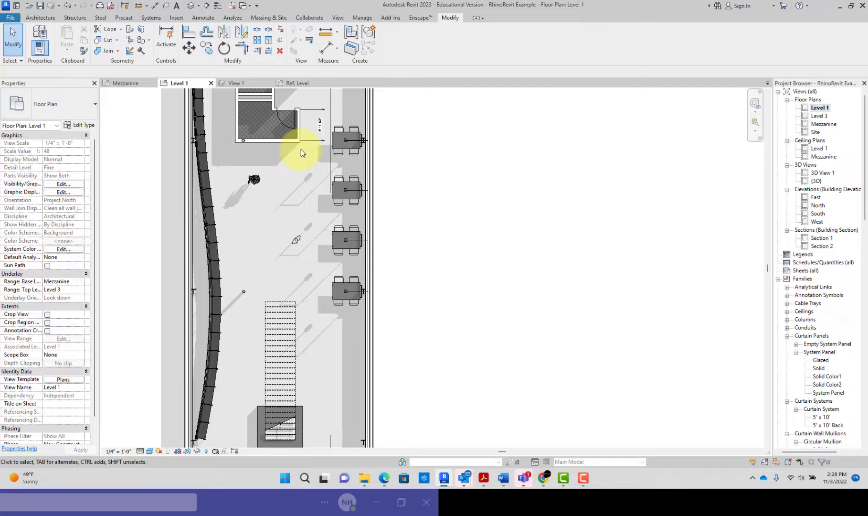
scroll(301, 149, "down", 2)
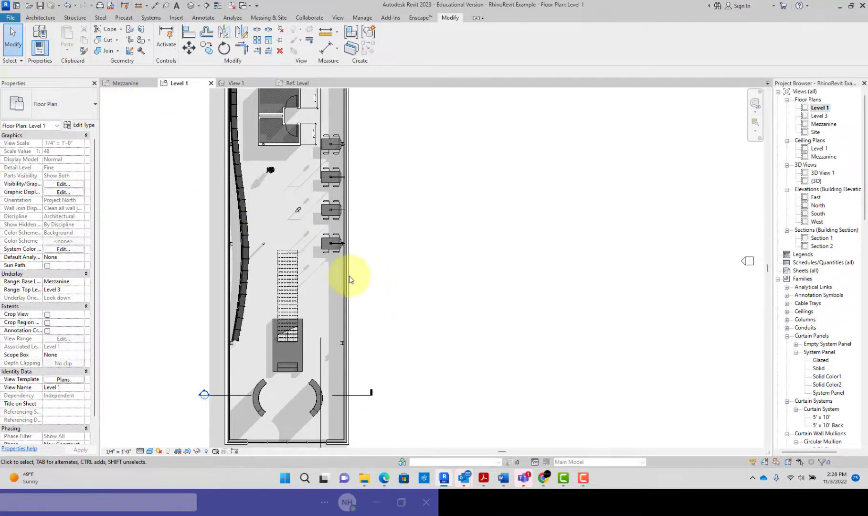
- Draw a horizontal model line about 28' long between the two steel columns flanking the foot of the stair on Level 1
left_click(40, 18)
left_click(374, 39)
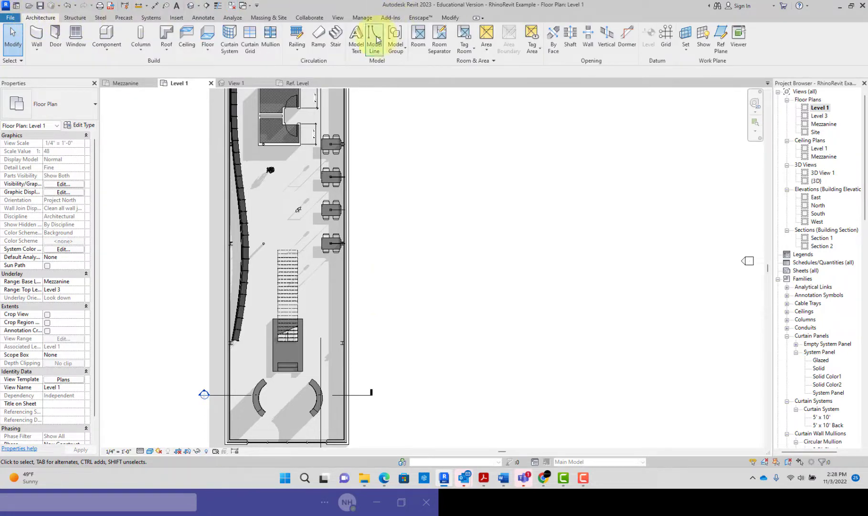
scroll(381, 300, "up", 2)
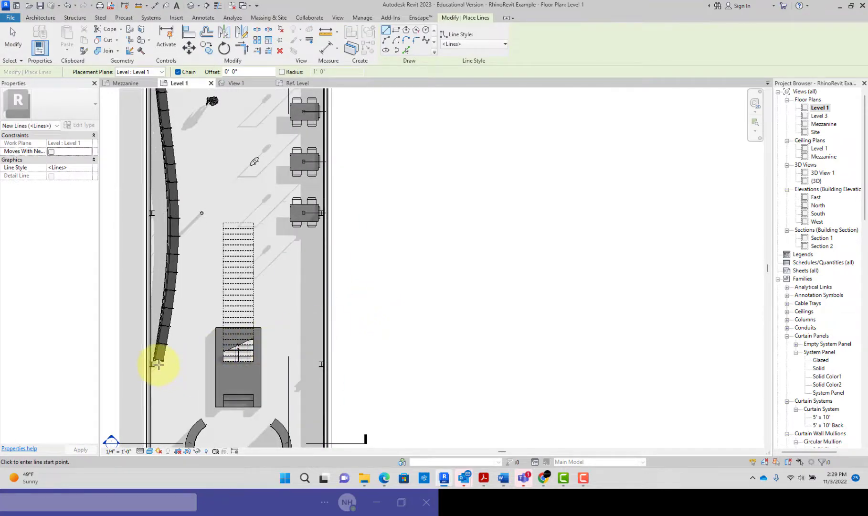
scroll(143, 364, "up", 3)
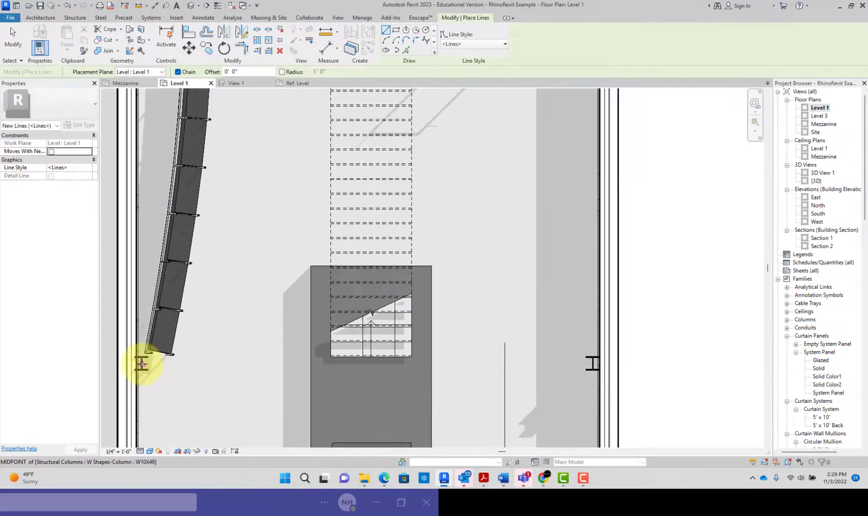
left_click(142, 364)
scroll(270, 363, "down", 2)
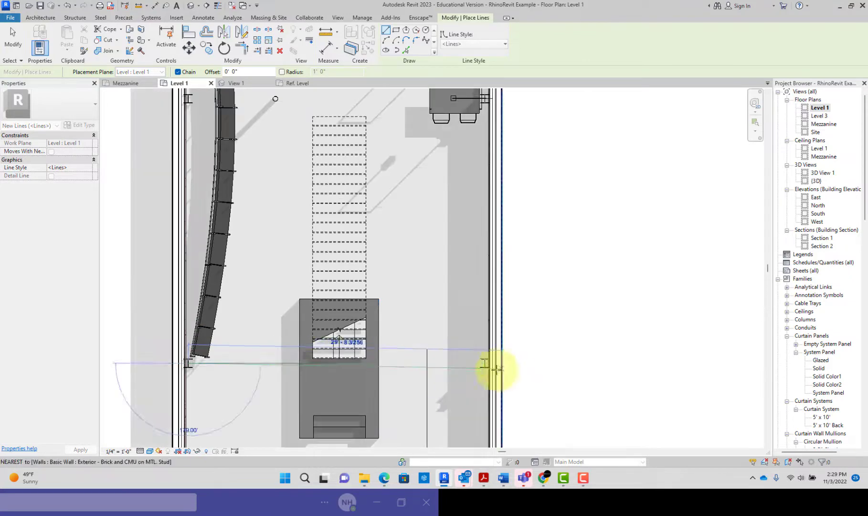
left_click(497, 369)
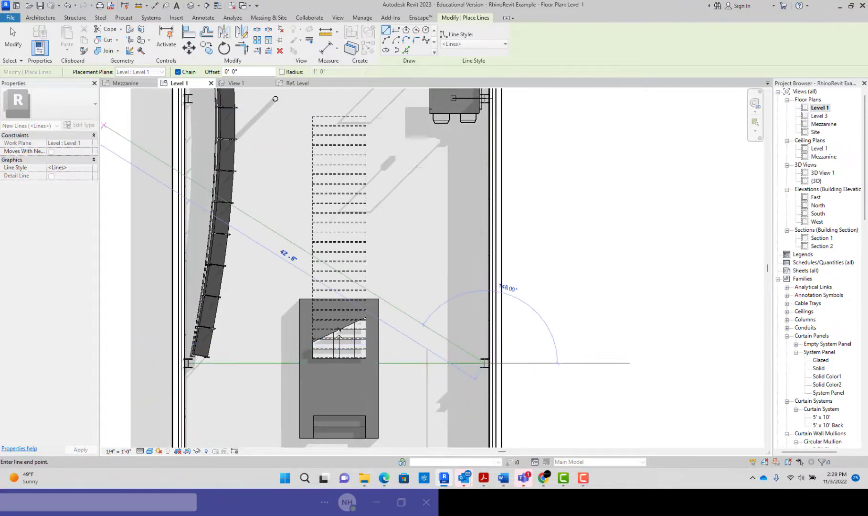
left_click(12, 38)
left_click(13, 39)
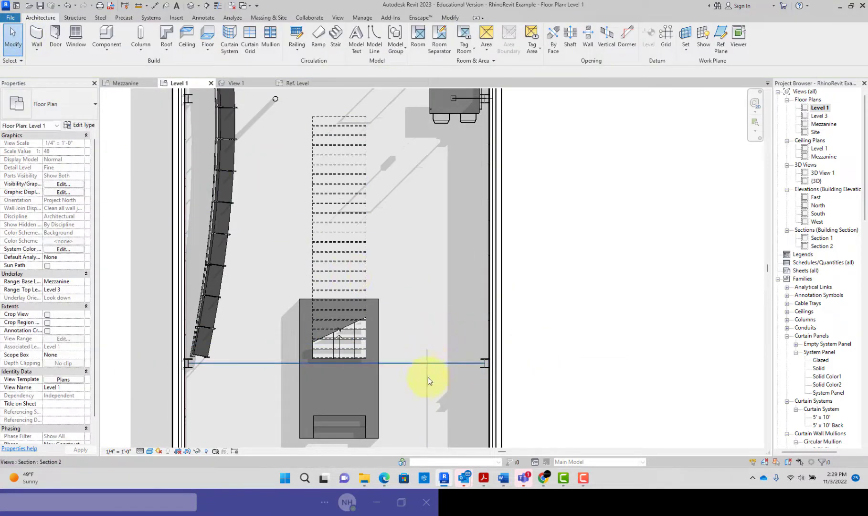
- Set the model line's line style to <Thin Lines>
left_click(448, 363)
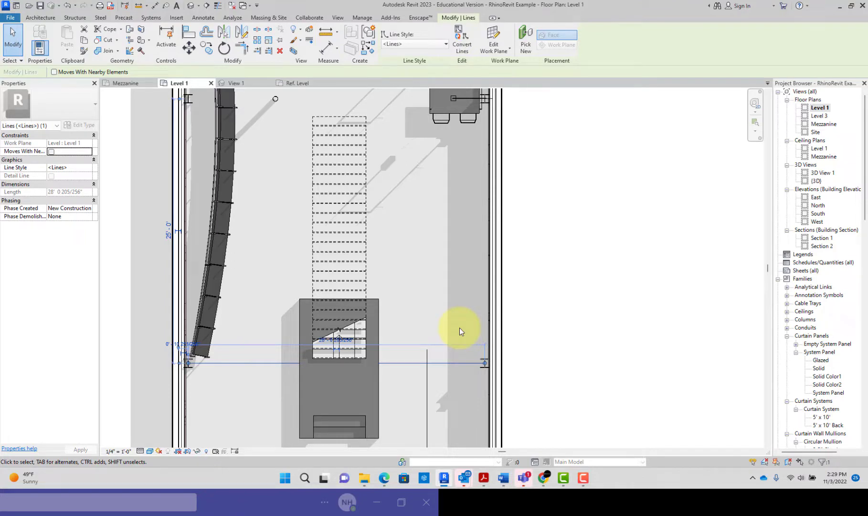
left_click(420, 44)
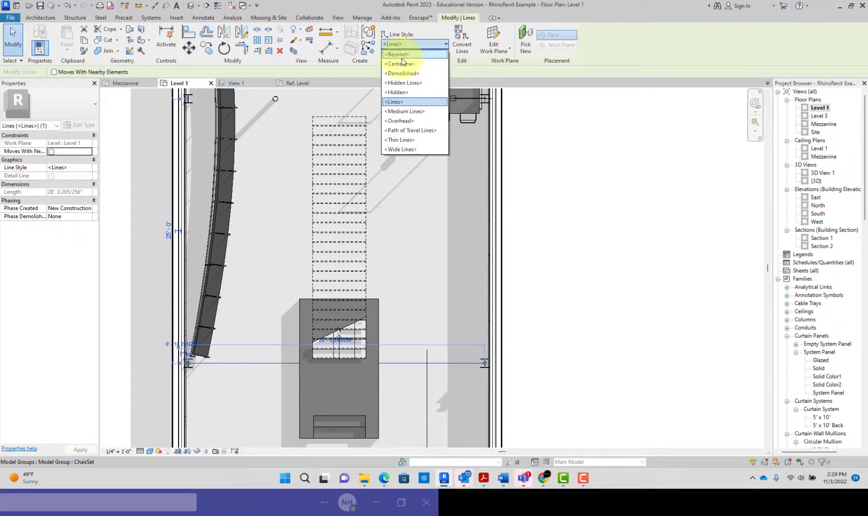
left_click(476, 192)
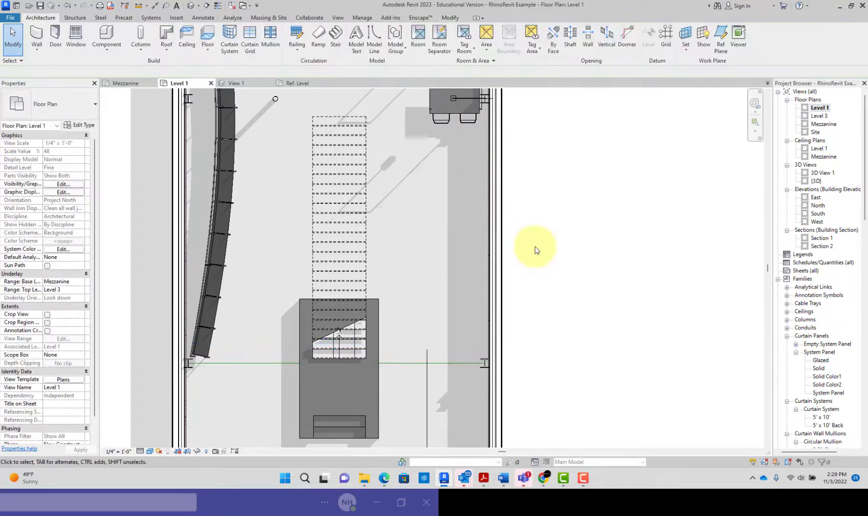
left_click(452, 363)
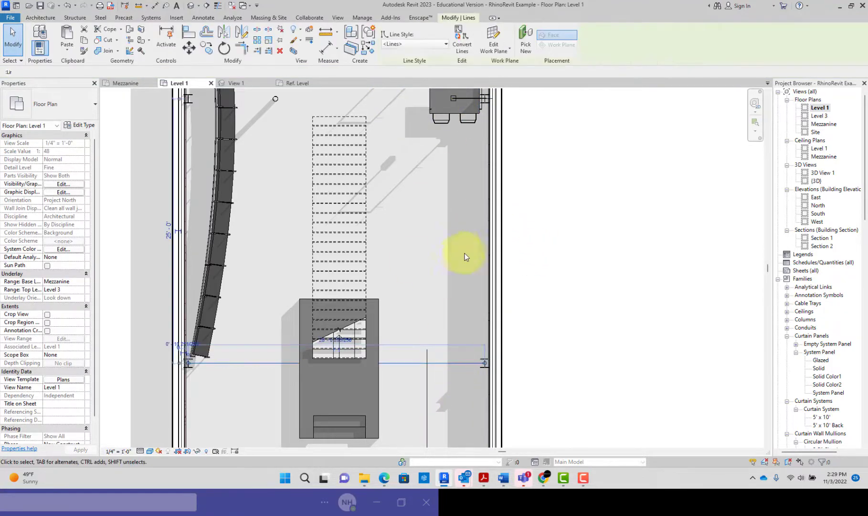
left_click(404, 44)
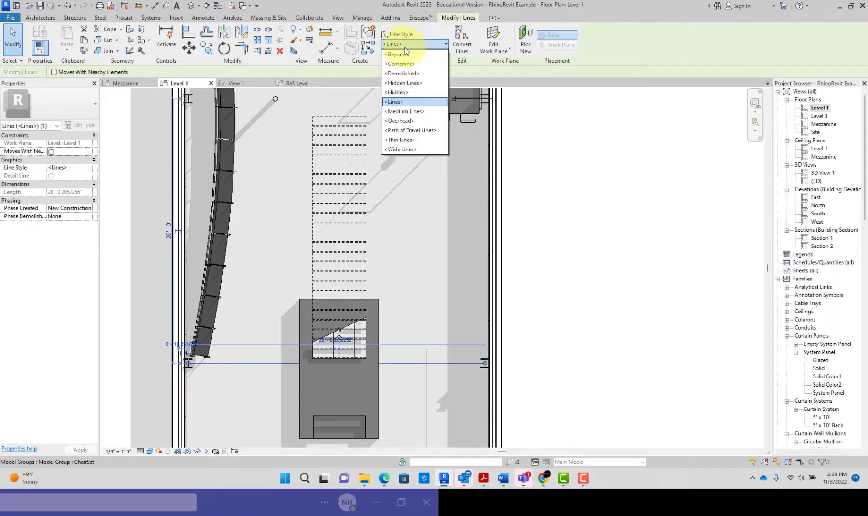
left_click(400, 139)
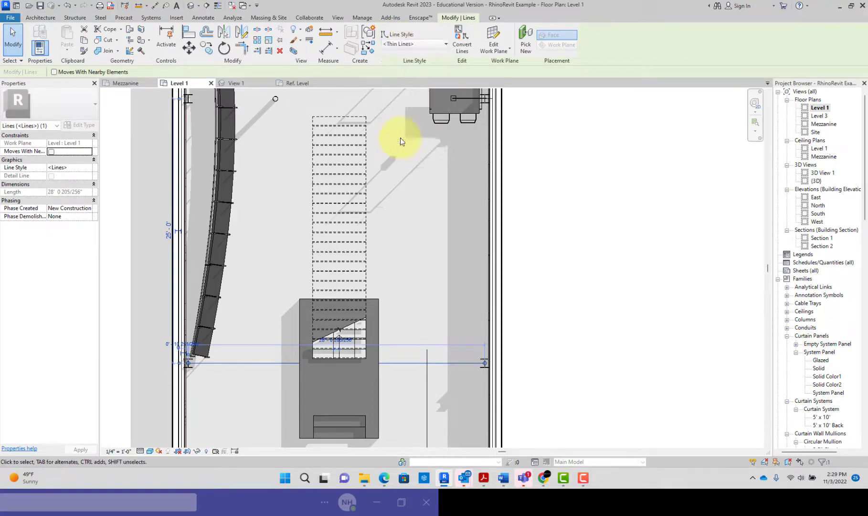
left_click(427, 197)
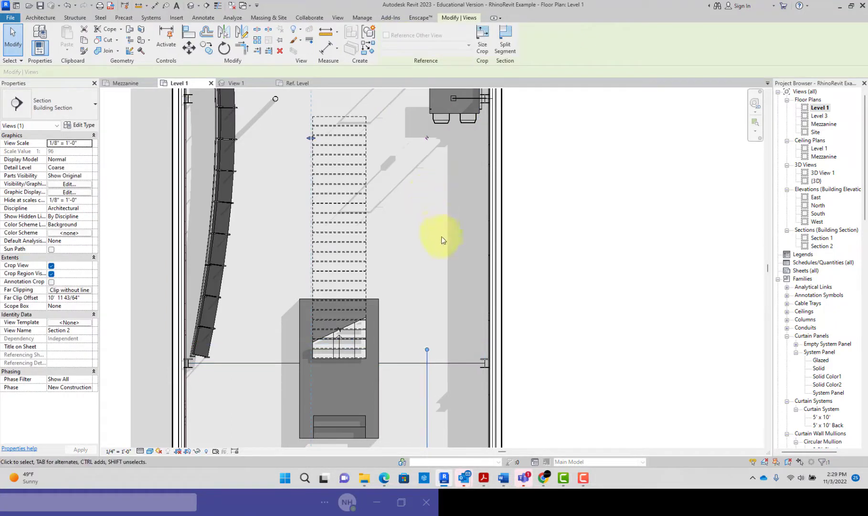
- Copy the thin model line about 25' up the plan to the next pair of columns, above the stair
scroll(461, 362, "down", 1)
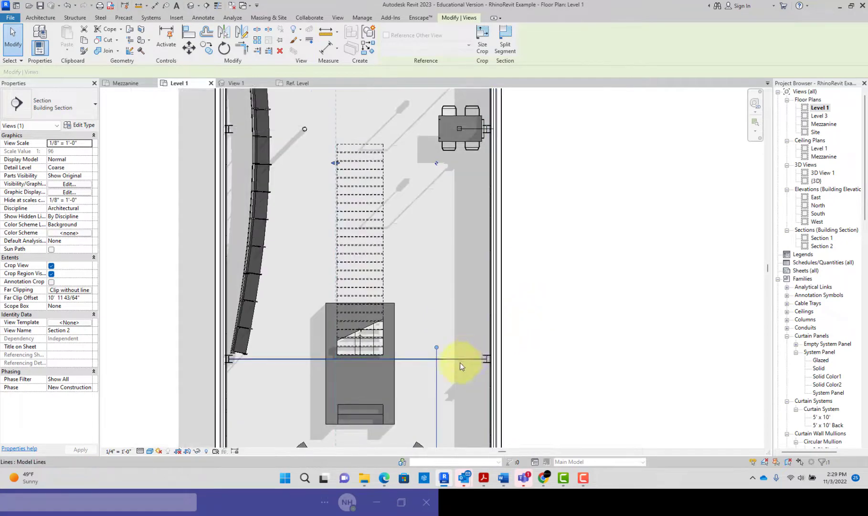
left_click(465, 359)
left_click_drag(466, 359, 474, 136, "ctrl")
left_click(302, 151)
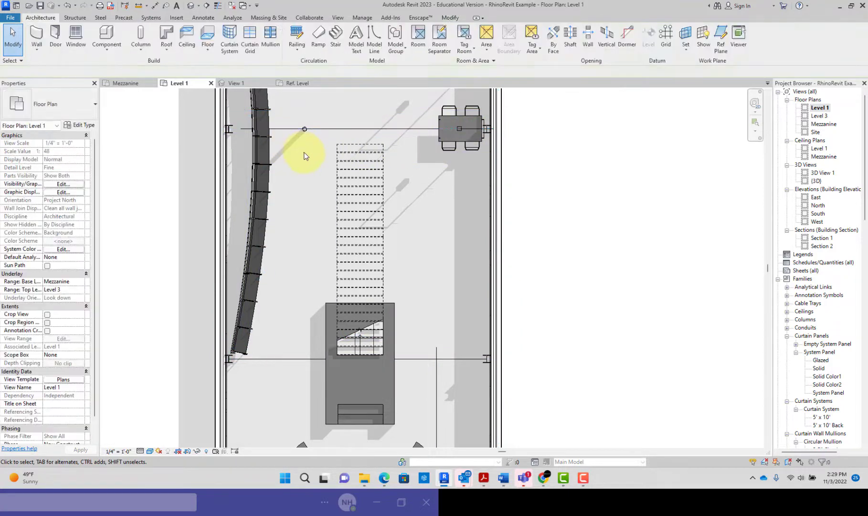
- Nudge the copied model line to the left until its ends line up with the upper pair of columns
left_click(343, 129)
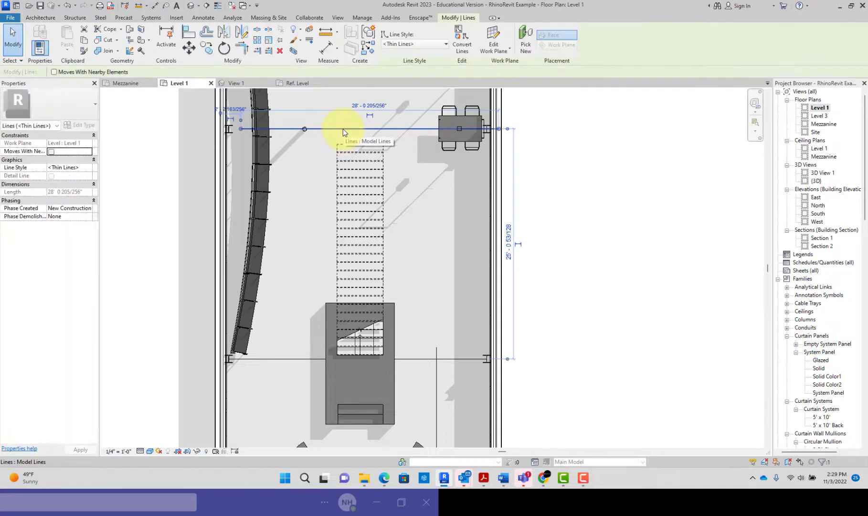
key("Left")
key("Left")
key("Left")
key("Left")
key("Left")
key("Left")
key("Left")
key("Left")
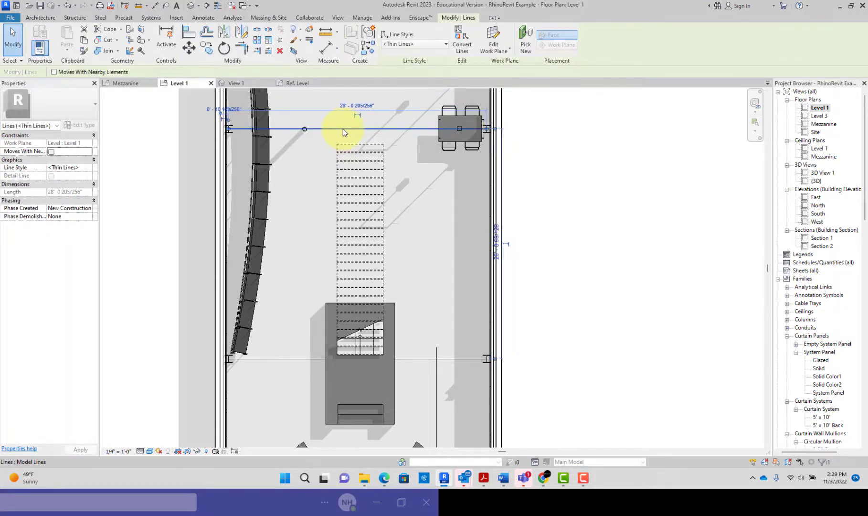
left_click(340, 141)
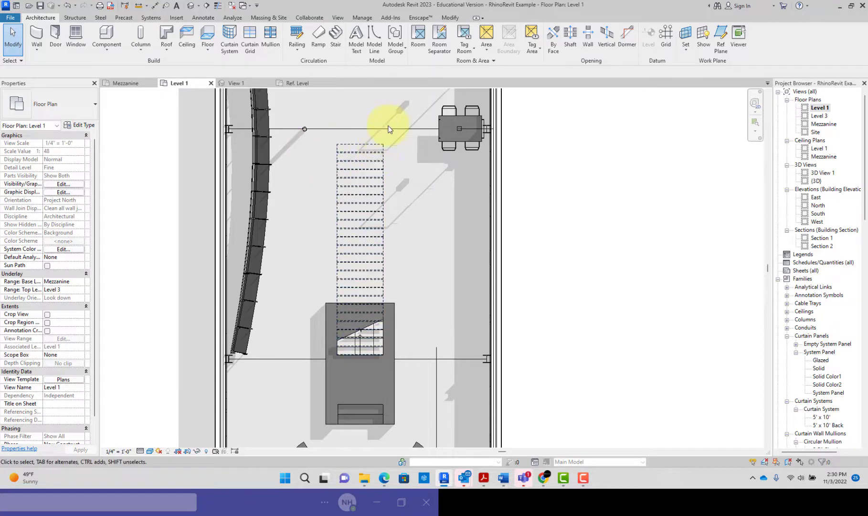
- Open 3D View 1 and examine how the model lines read on the floor around the stair and columns
left_click(389, 129)
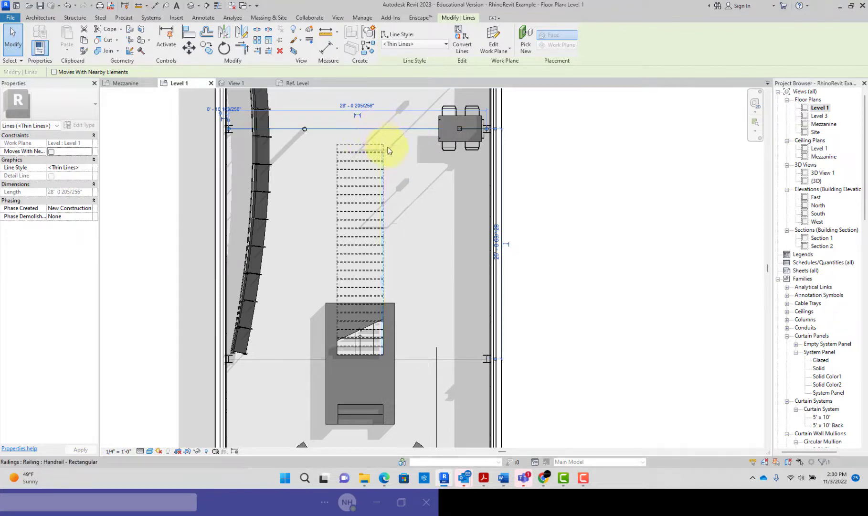
scroll(389, 152, "down", 1)
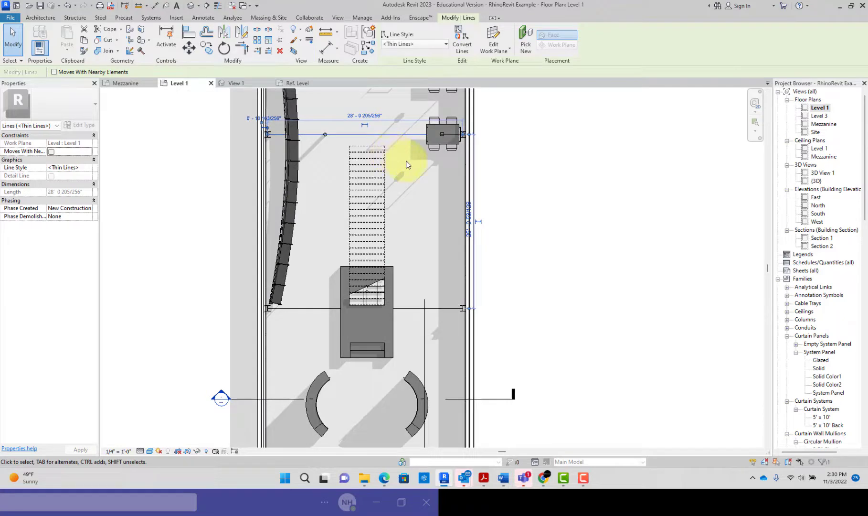
double_click(818, 174)
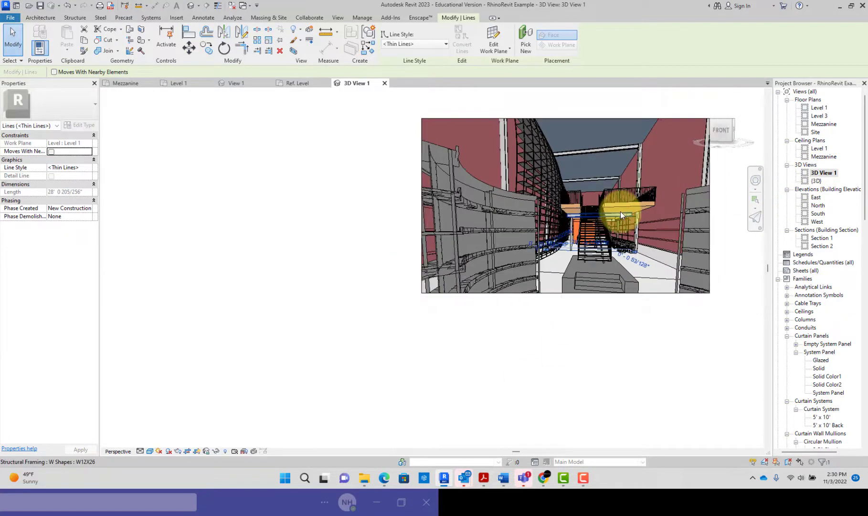
scroll(620, 214, "up", 4)
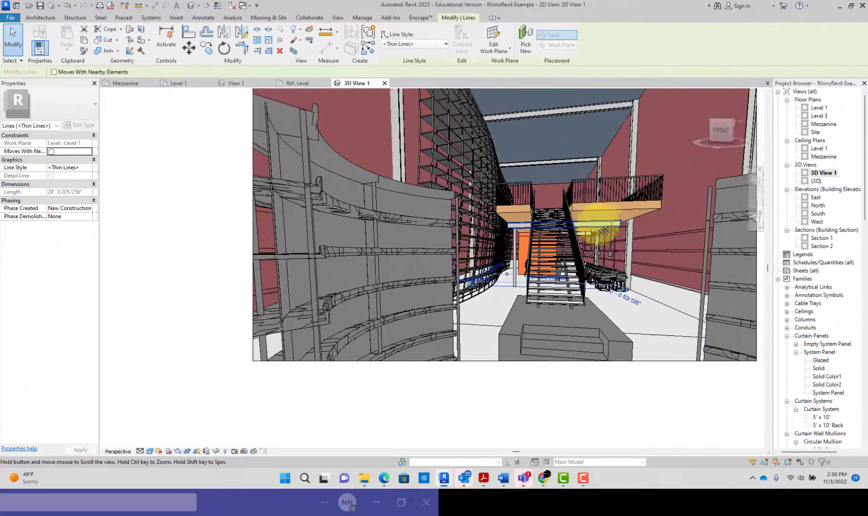
middle_click_drag(605, 231, 594, 234)
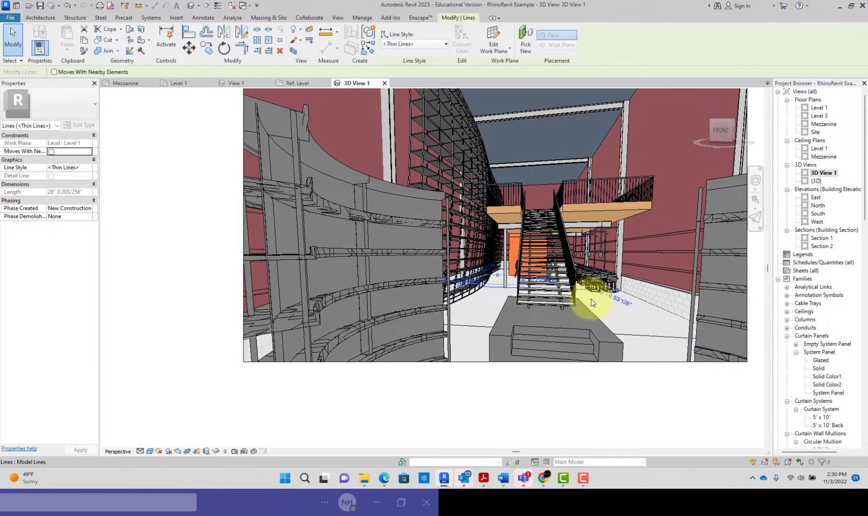
key("Escape")
middle_click_drag(610, 307, 588, 345, "shift")
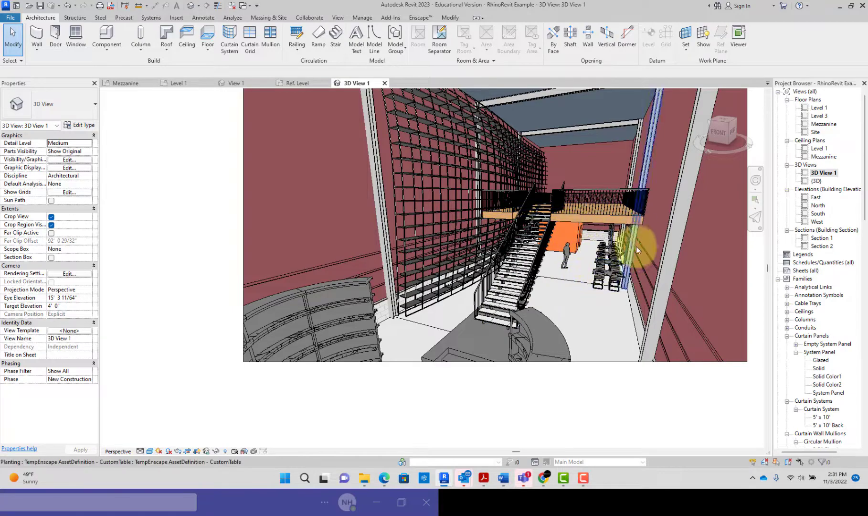
mouse_move(637, 249)
middle_mouse_down("shift")
mouse_move(620, 310)
mouse_move(645, 310)
mouse_move(657, 329)
mouse_move(642, 320)
mouse_move(626, 246)
middle_mouse_up("shift")
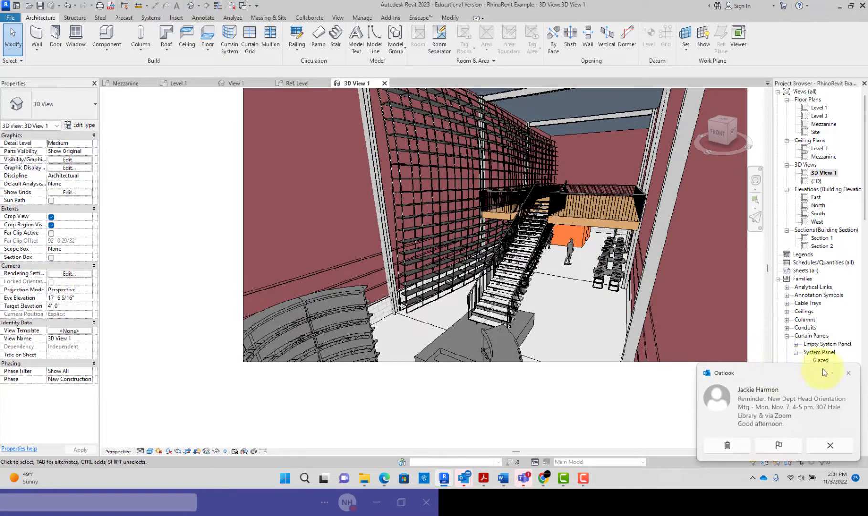
- Dismiss the incoming e-mail notification covering the model window
left_click(821, 445)
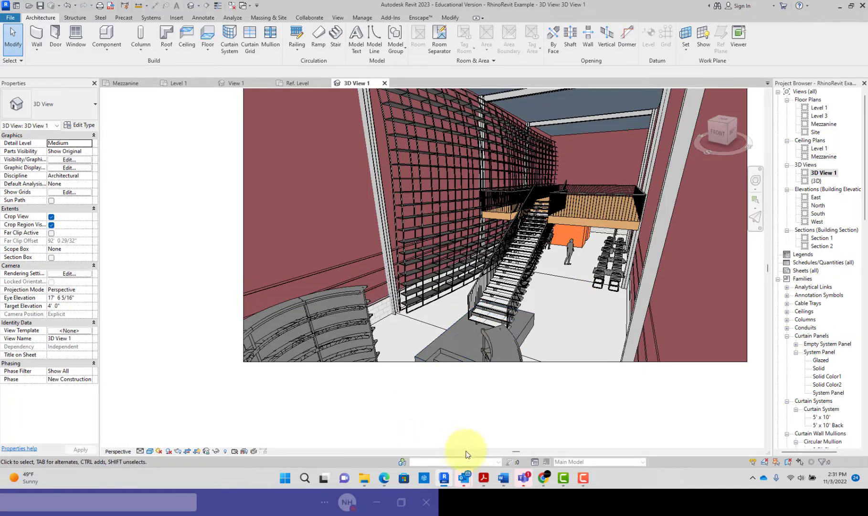
left_click(450, 475)
left_click(451, 471)
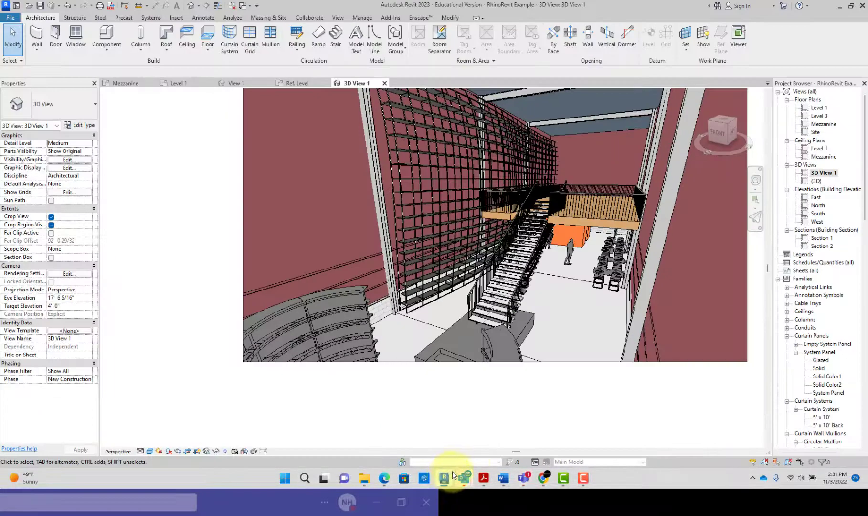
- In the Level 1 plan, copy the thin model line above the stair about 25' up to the pair of columns by the restrooms
left_click(192, 83)
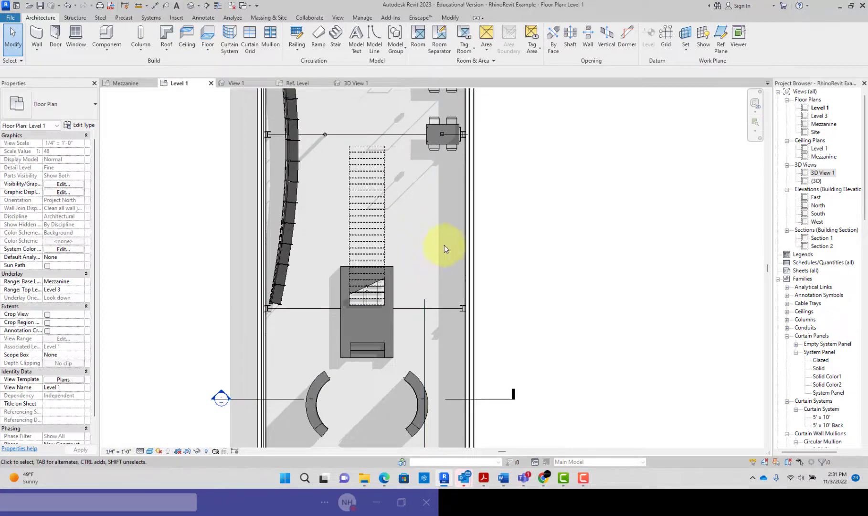
middle_click_drag(434, 223, 442, 329)
scroll(443, 328, "up", 1)
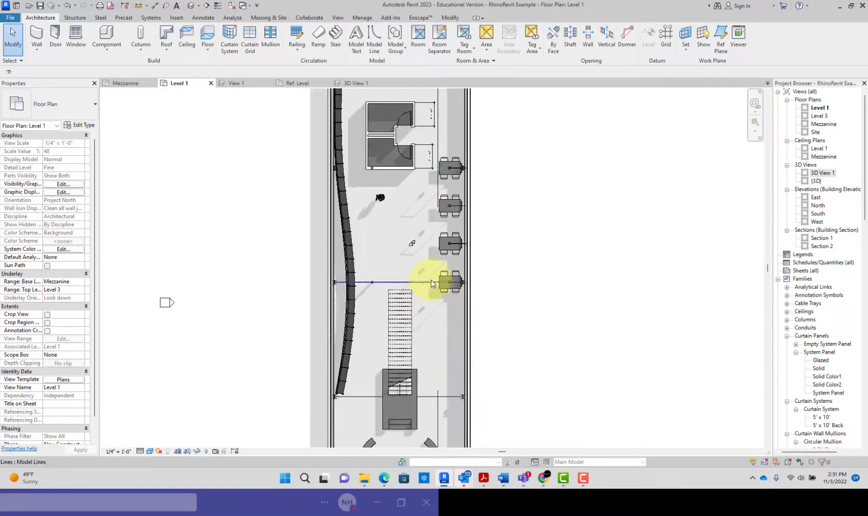
left_click(432, 282)
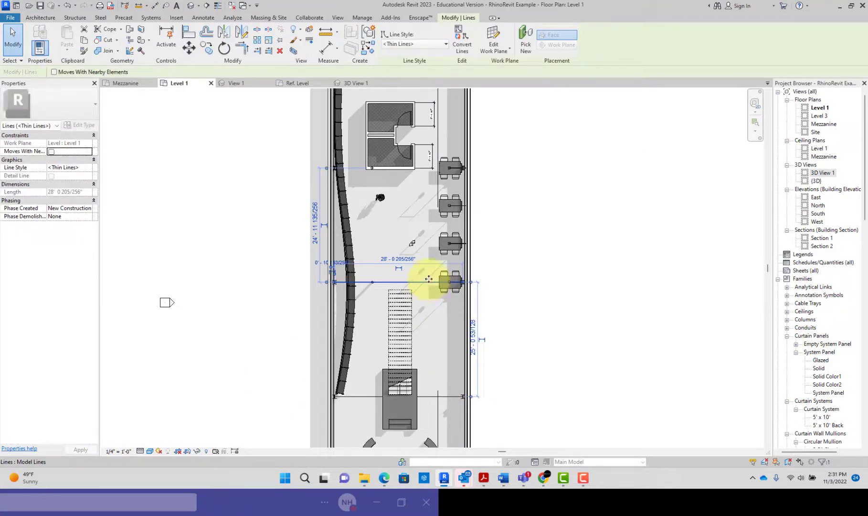
left_click_drag(429, 279, 429, 176)
scroll(413, 189, "up", 4)
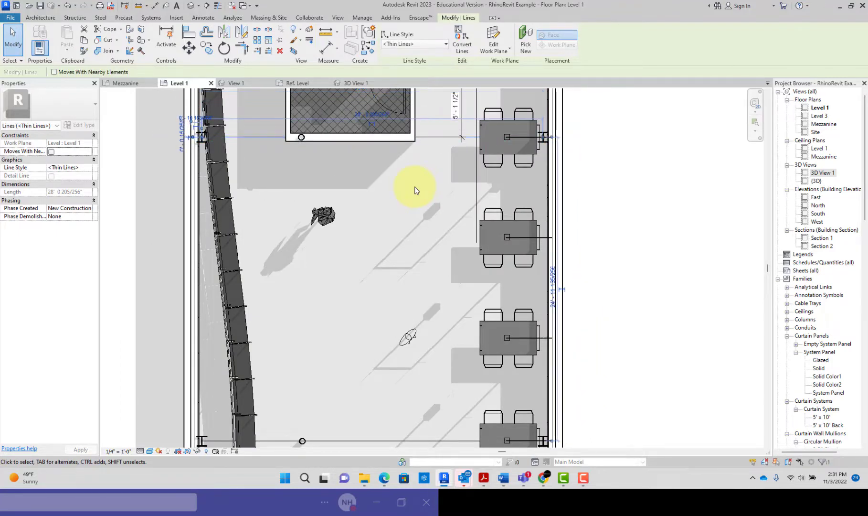
scroll(416, 183, "down", 5)
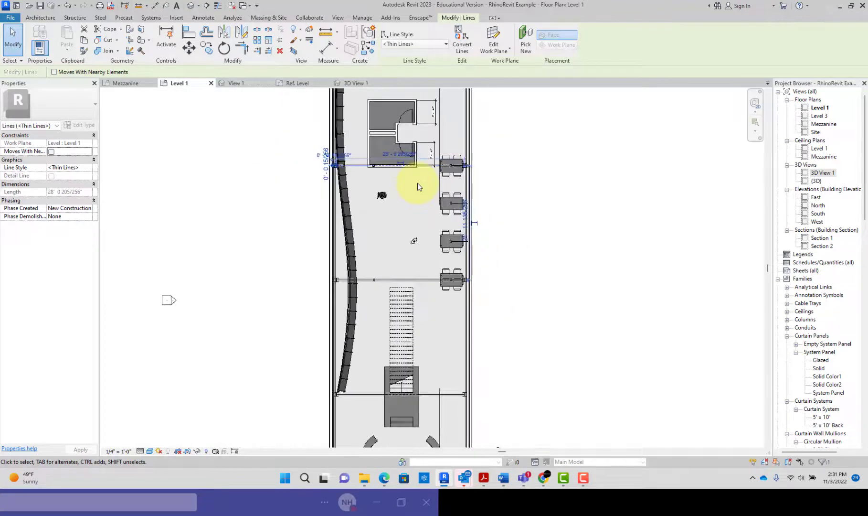
key("Escape")
scroll(416, 184, "down", 1)
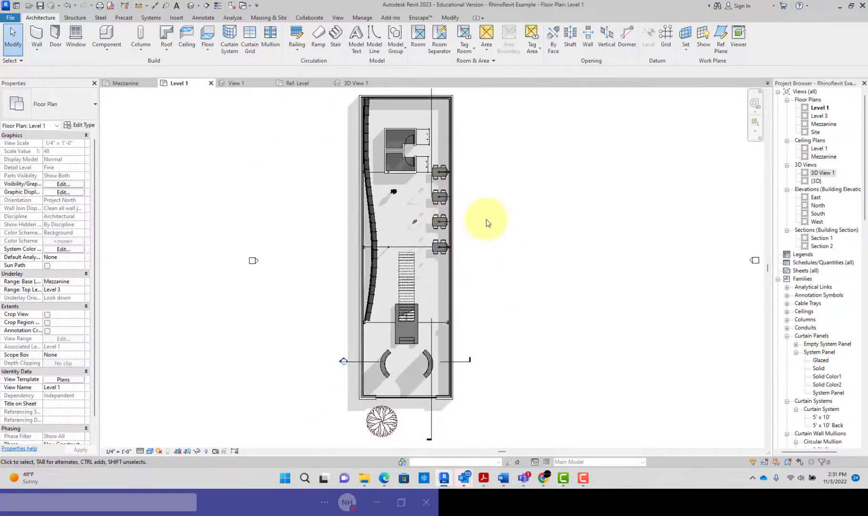
- Draw a model line about 99' 10" long down the left side of the floor, from the front curtain wall to the back wall
left_click(373, 39)
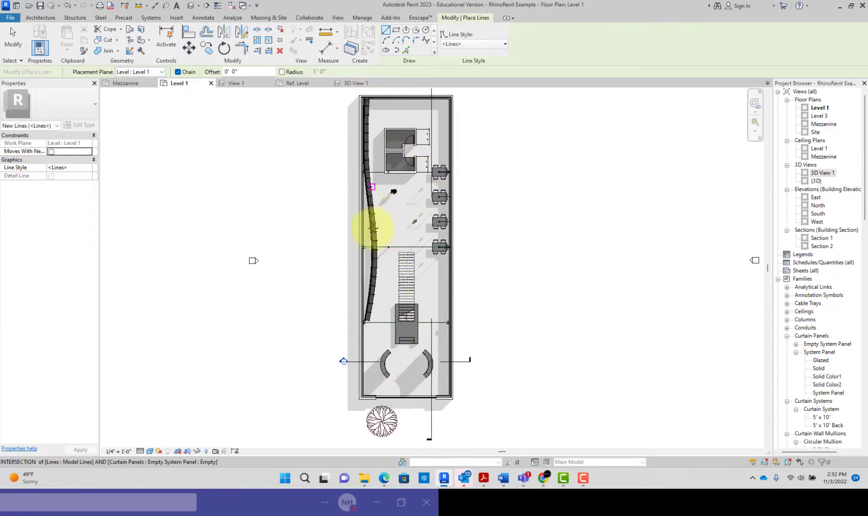
left_click(383, 395)
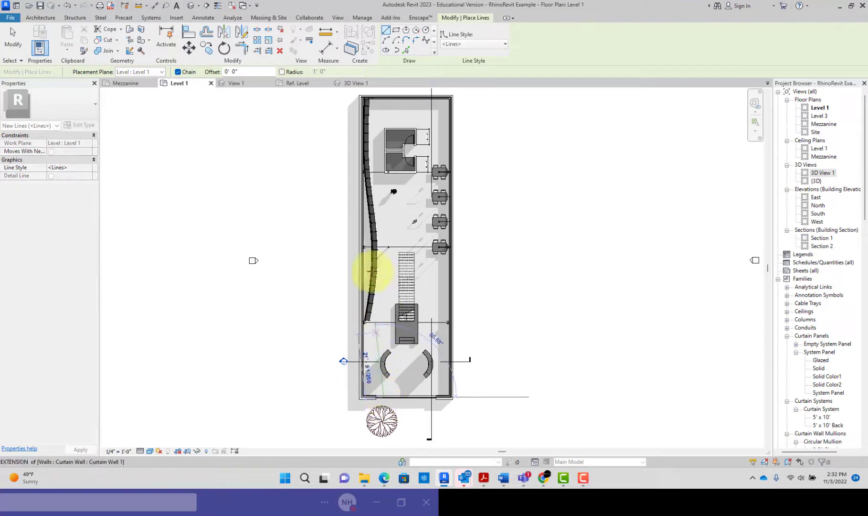
left_click(384, 97)
key("Escape")
key("Escape")
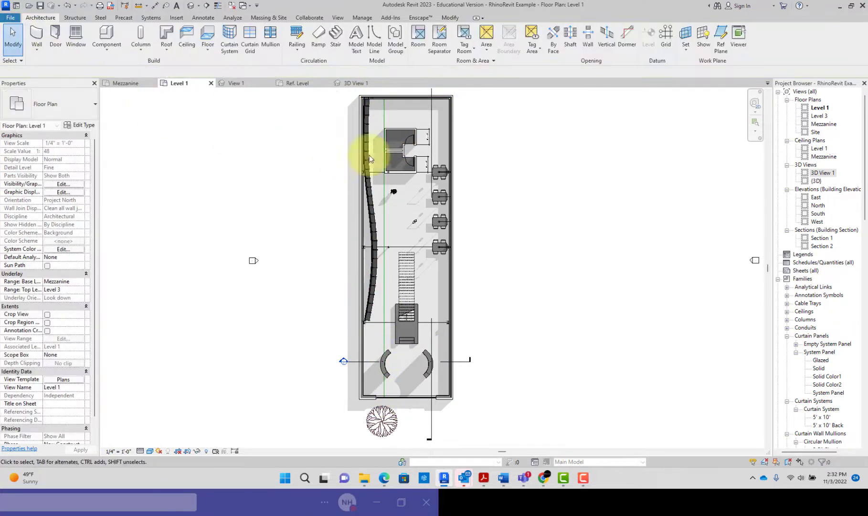
- Change the new lengthwise model line's style to Thin Lines
left_click(383, 113)
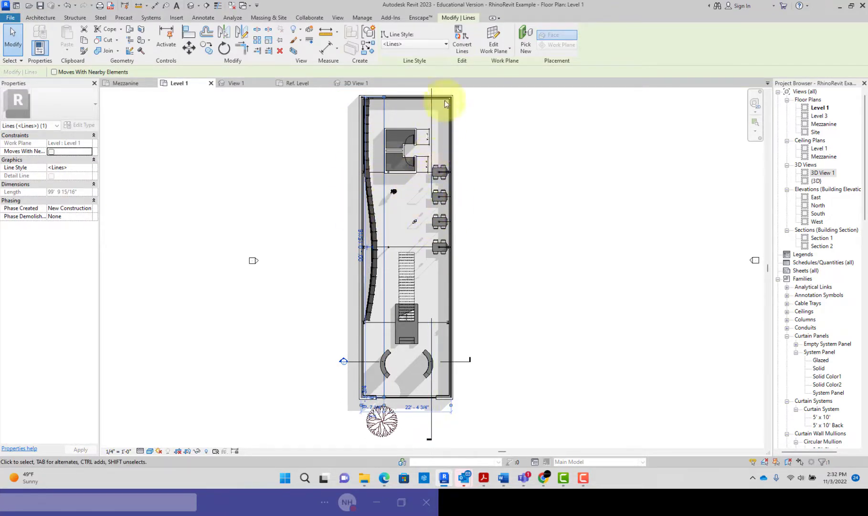
left_click(444, 44)
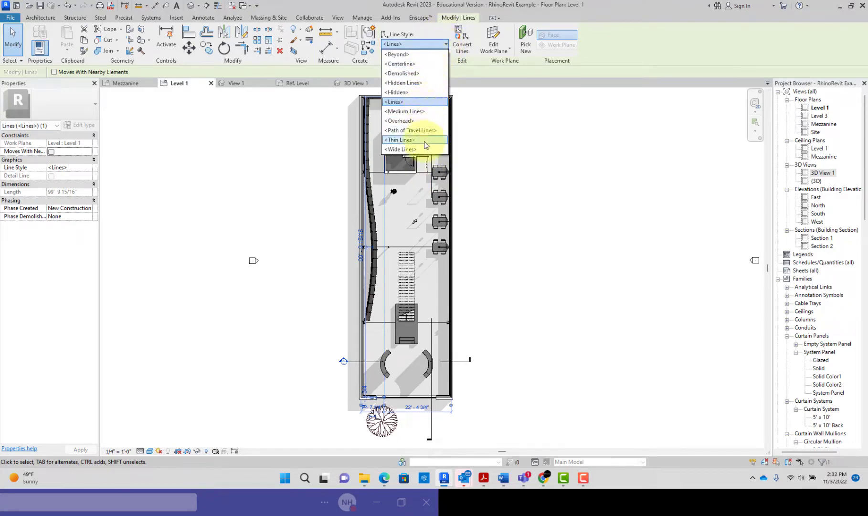
left_click(406, 141)
left_click(480, 151)
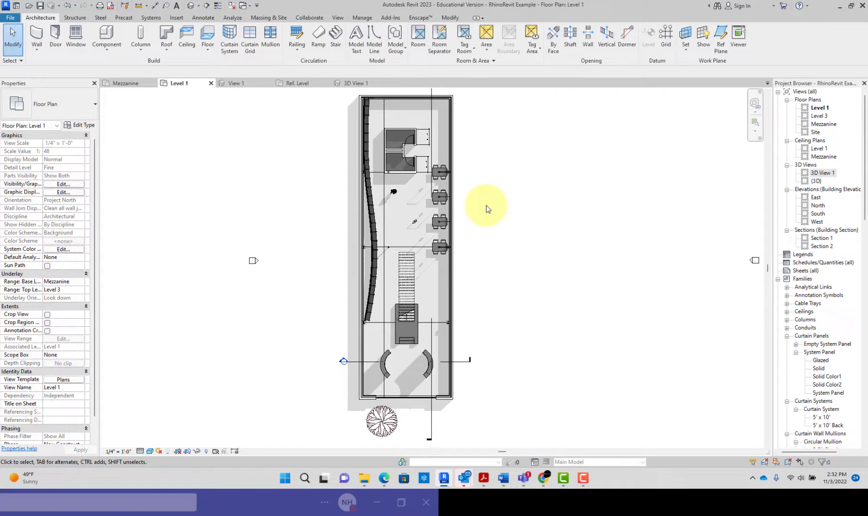
- Draw a chain of three connected model lines in the Thin Lines style in the empty area outside the building
left_click(374, 48)
left_click(454, 44)
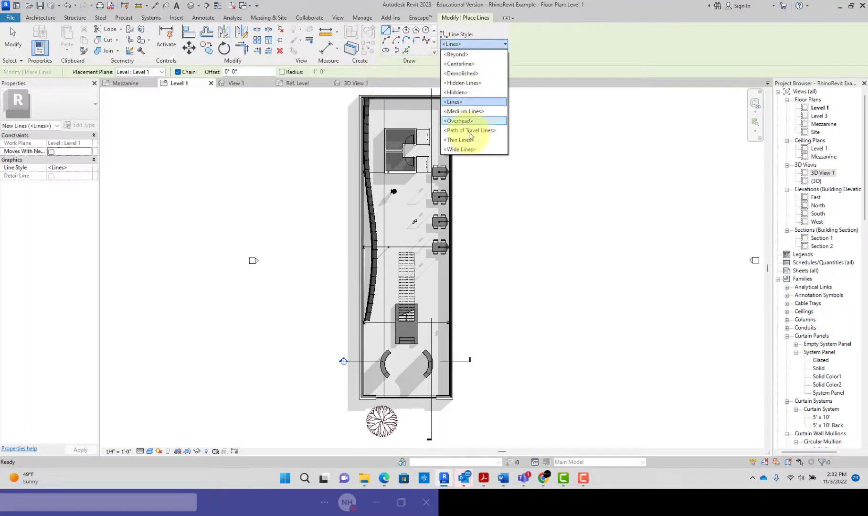
left_click(470, 139)
left_click(510, 153)
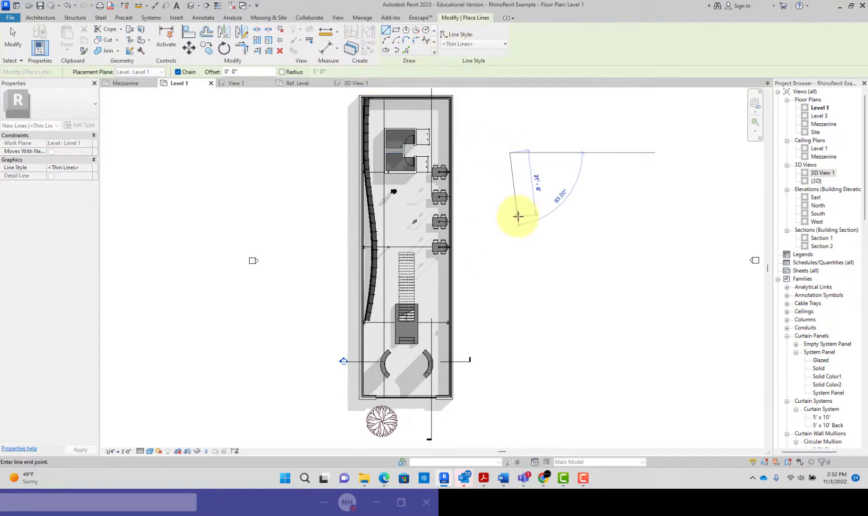
left_click(518, 215)
left_click(562, 210)
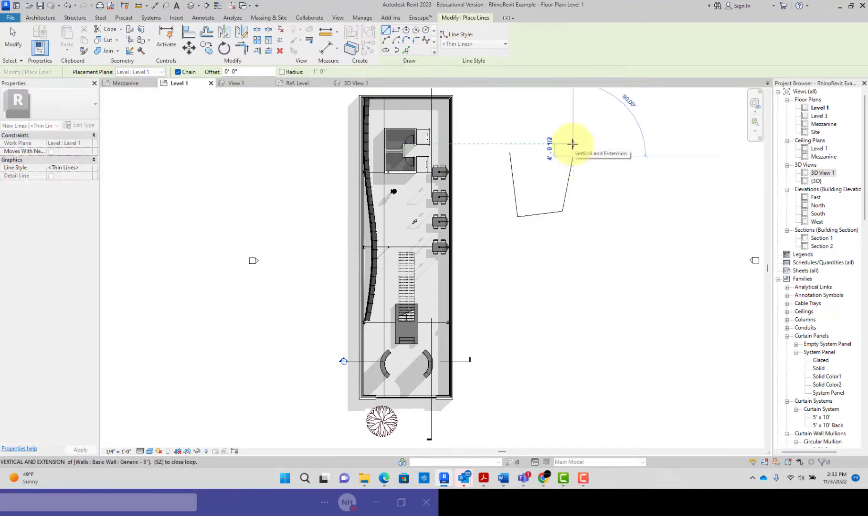
left_click(572, 145)
key("Escape")
key("Escape")
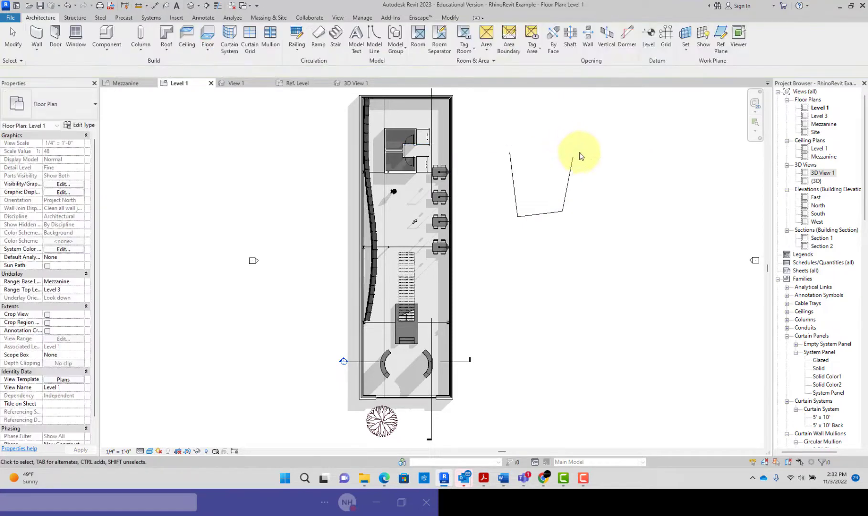
- Check the line style of one sample line outside the building and delete all three sample lines
left_click(566, 178)
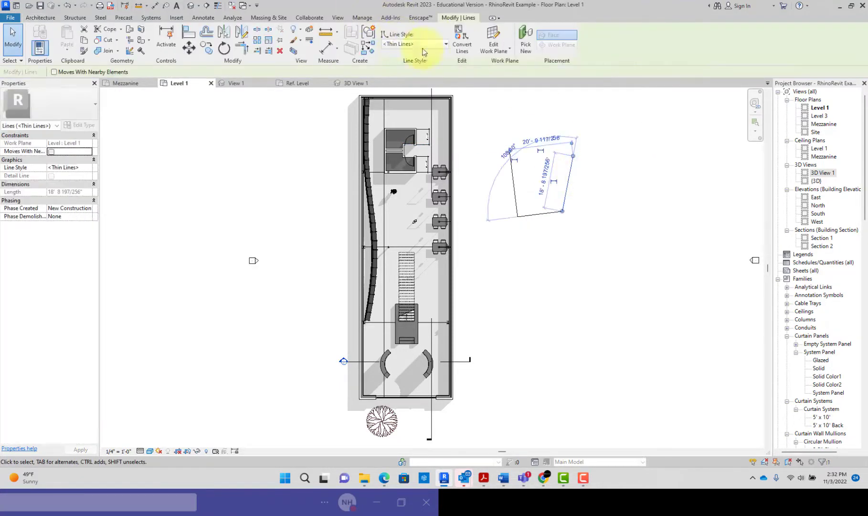
key("Escape")
left_click_drag(596, 253, 460, 127)
key("Escape")
mouse_move(582, 129)
left_mouse_down()
mouse_move(558, 178)
mouse_move(478, 250)
left_mouse_up()
key("Delete")
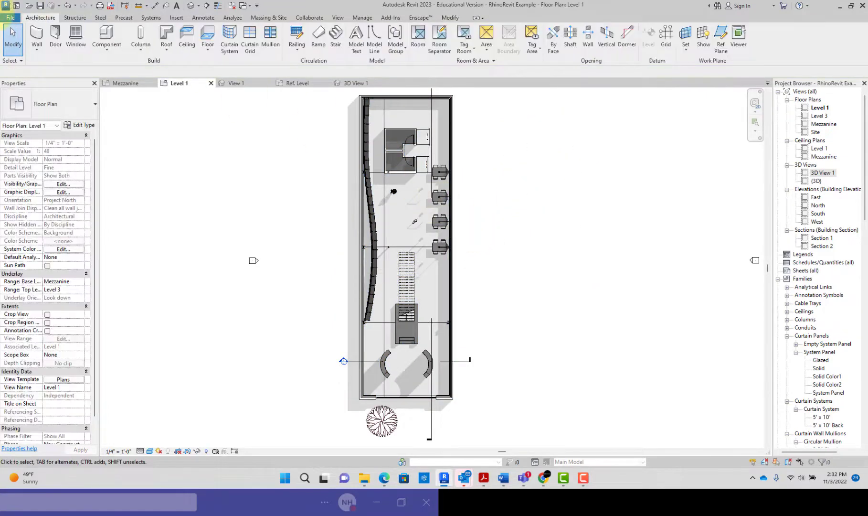
left_click(374, 38)
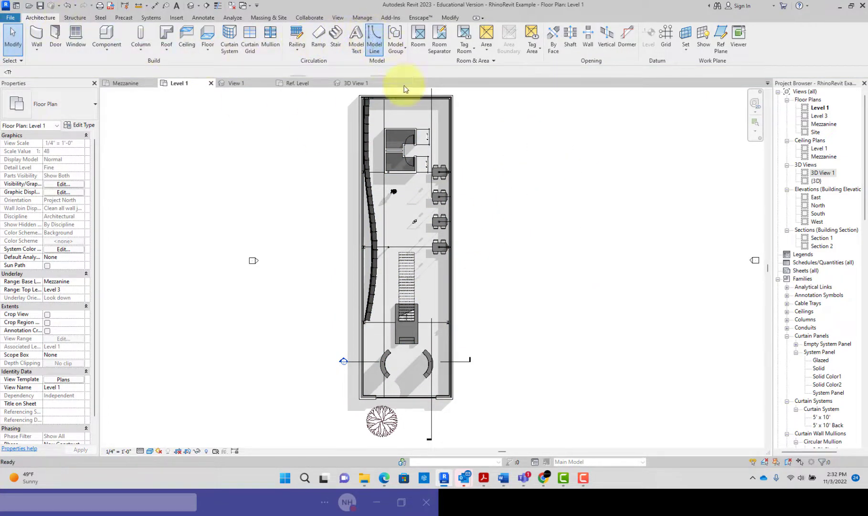
left_click(13, 39)
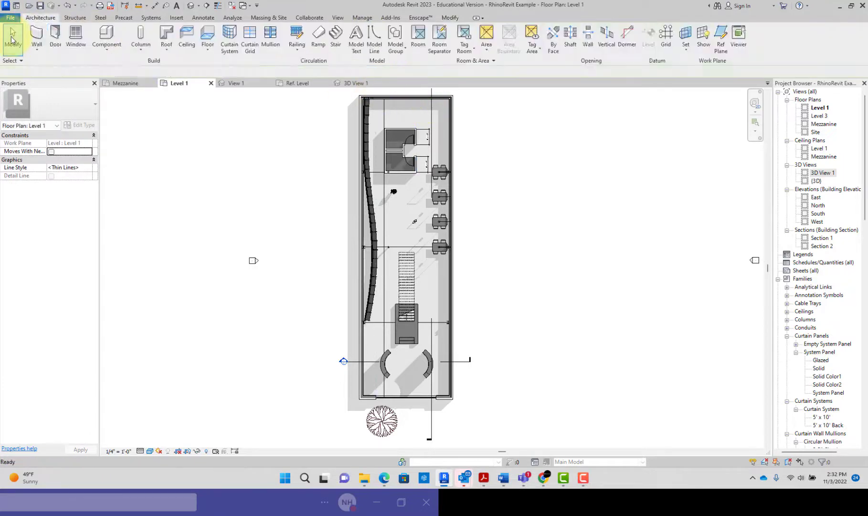
- Mirror a copy of the lengthwise thin model line about the stair's centerline to the opposite side of the floor
left_click(383, 253)
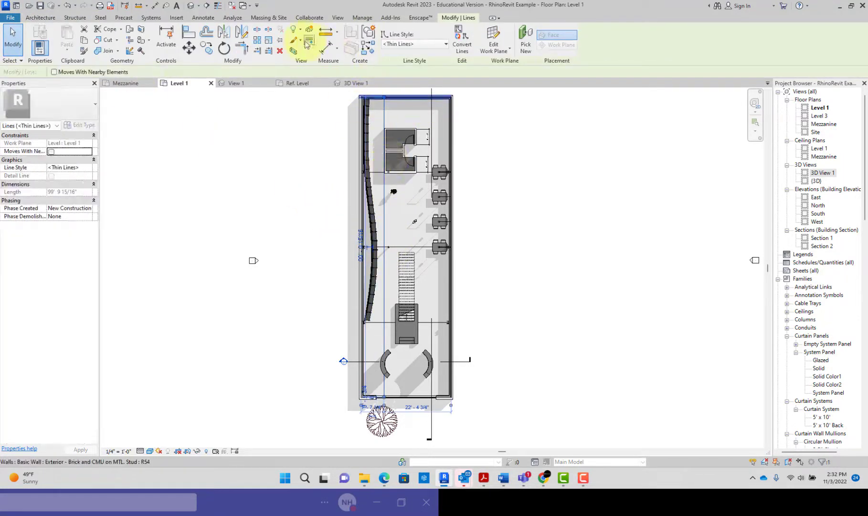
left_click(224, 32)
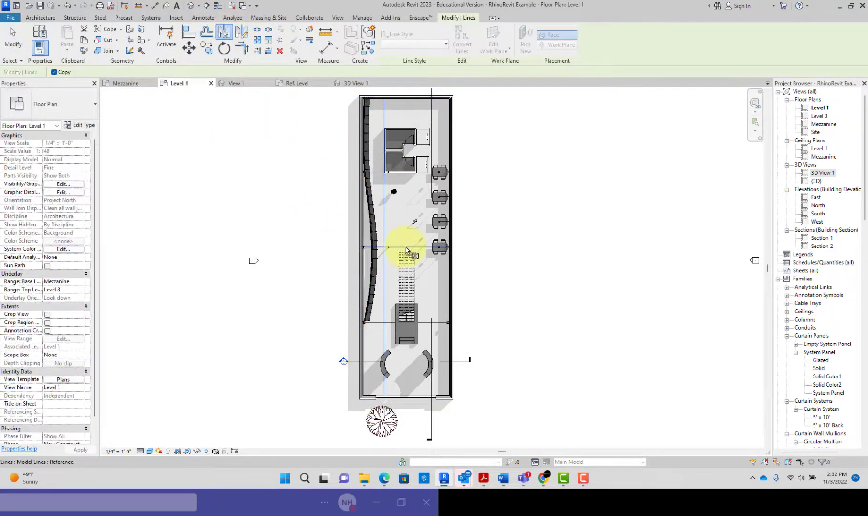
left_click(408, 320)
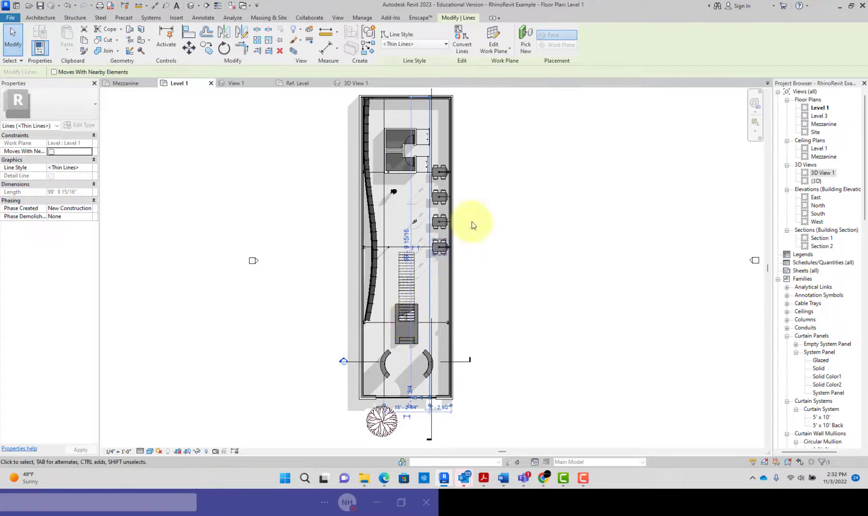
left_click(21, 46)
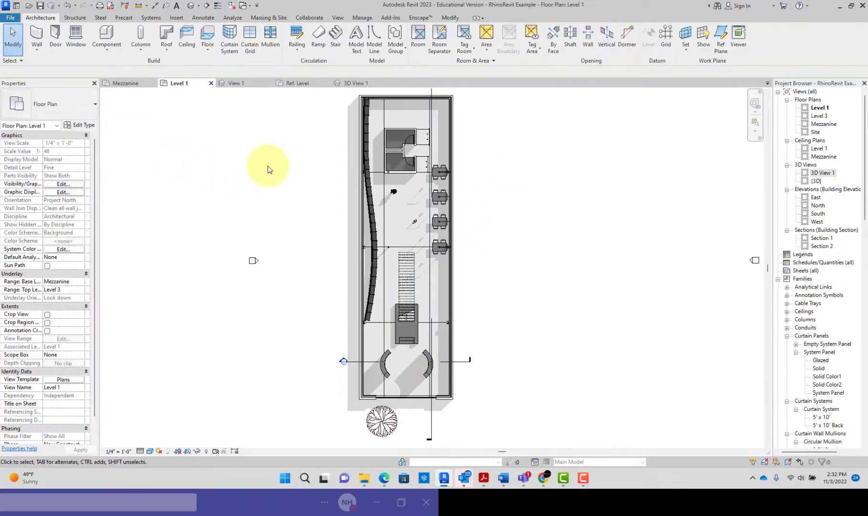
- Open 3D View 1 and examine how the grid of thin model lines reads on the floor around the stair and tables
double_click(821, 172)
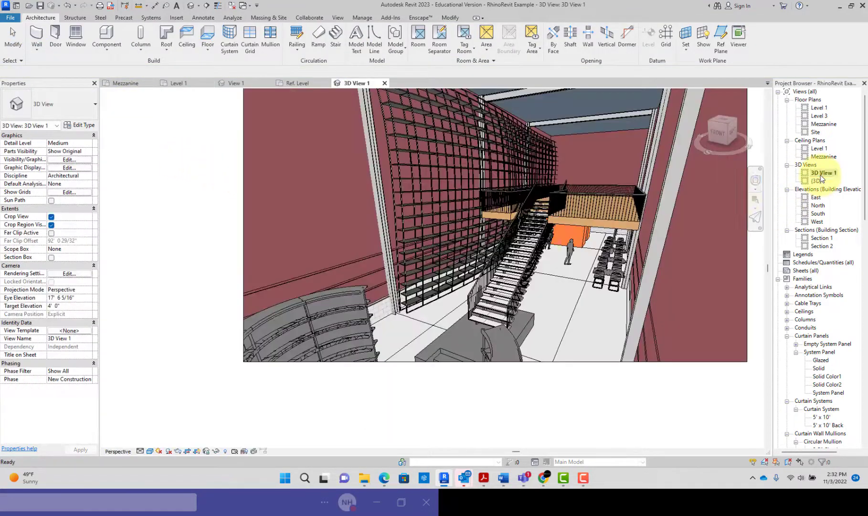
scroll(588, 274, "up", 4)
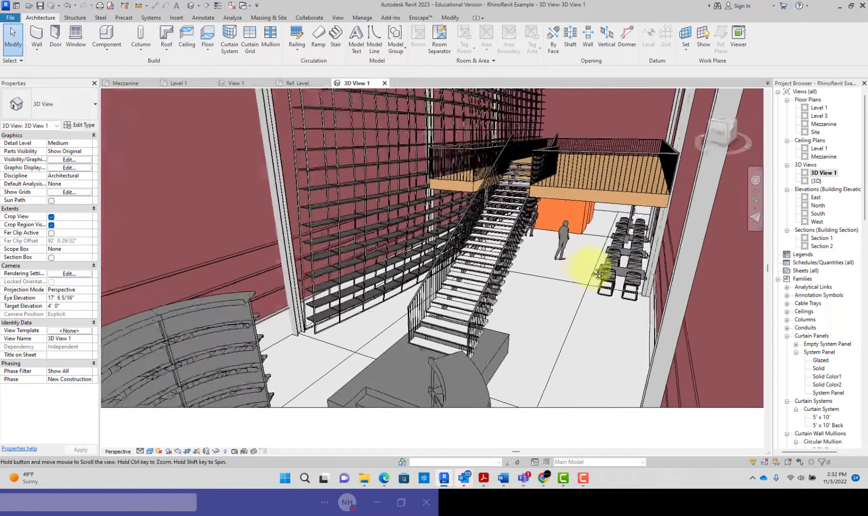
scroll(591, 251, "down", 2)
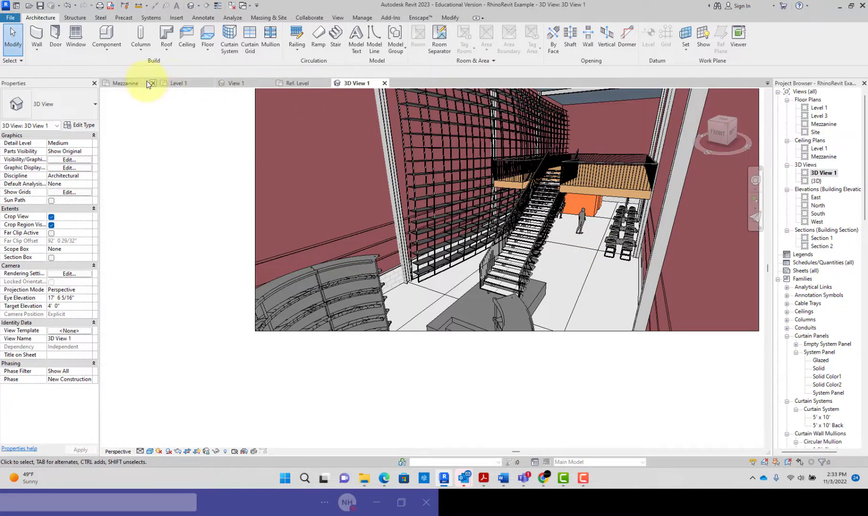
- In the Level 1 plan, change the long exterior wall beside the tables to the Generic - 8" Masonry type
left_click(176, 83)
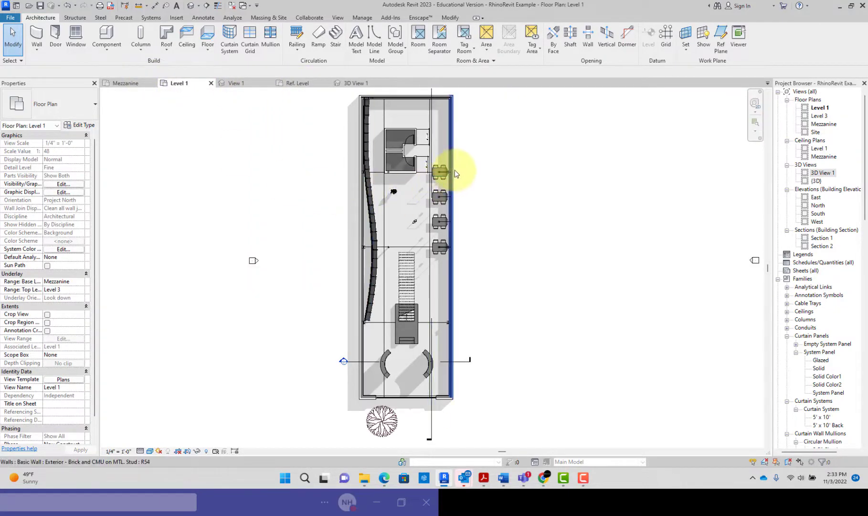
left_click(452, 172)
left_click(95, 114)
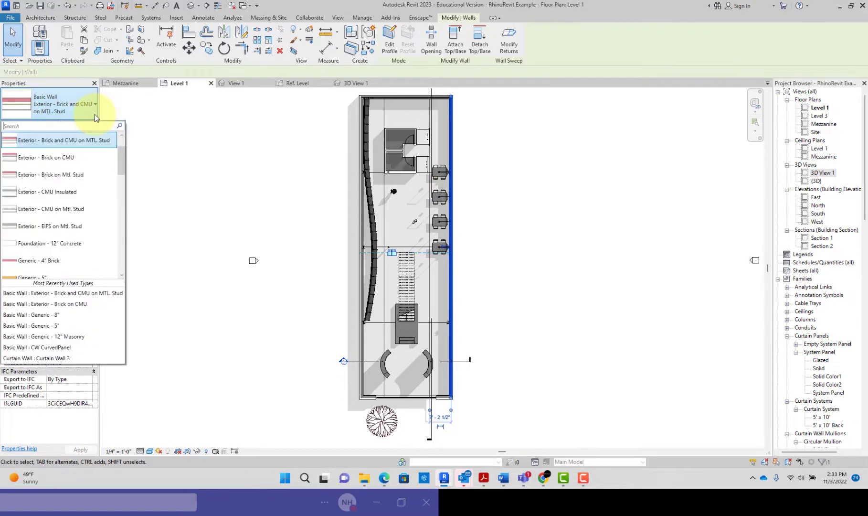
scroll(95, 205, "down", 3)
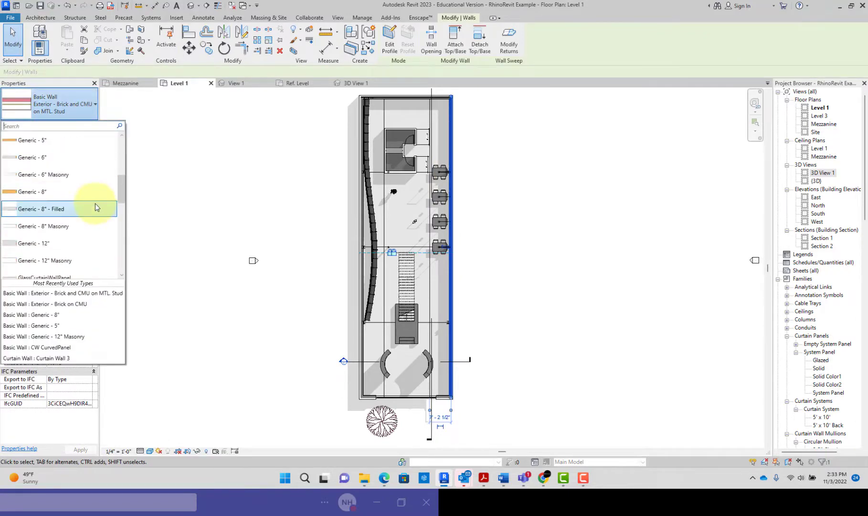
left_click(91, 223)
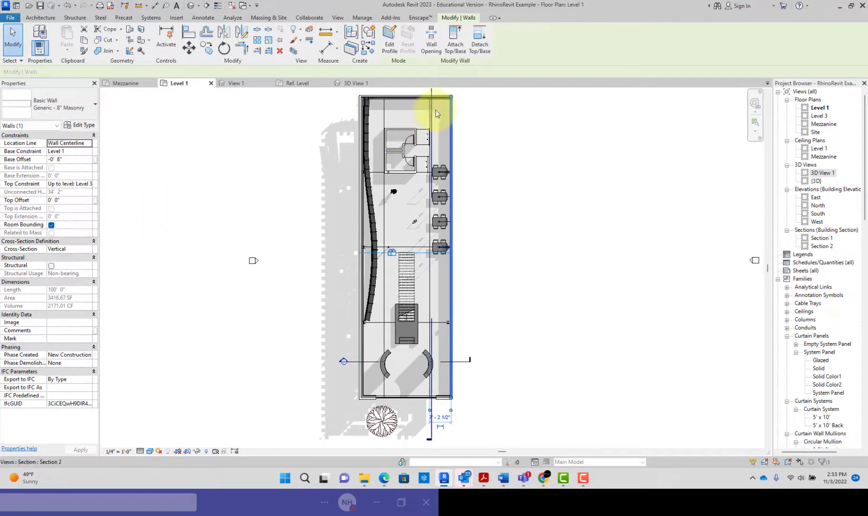
- Change the remaining exterior walls, at both short ends and along the curved shelving, to the Generic - 8" Masonry type
left_click(441, 99)
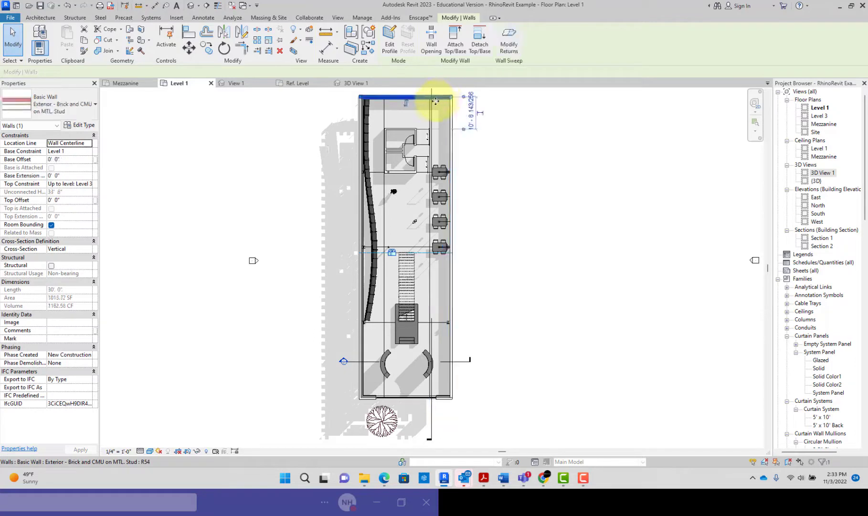
left_click(358, 206)
left_click(359, 207, "ctrl")
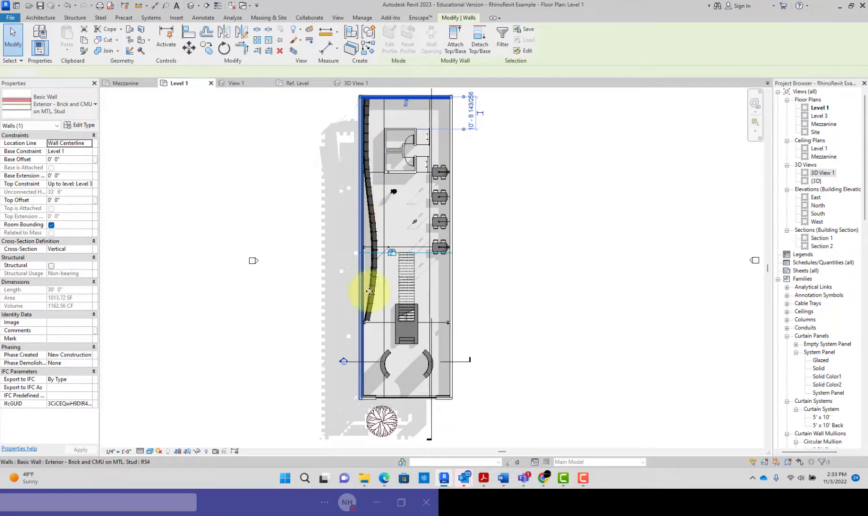
left_click(369, 397, "ctrl")
left_click(85, 111)
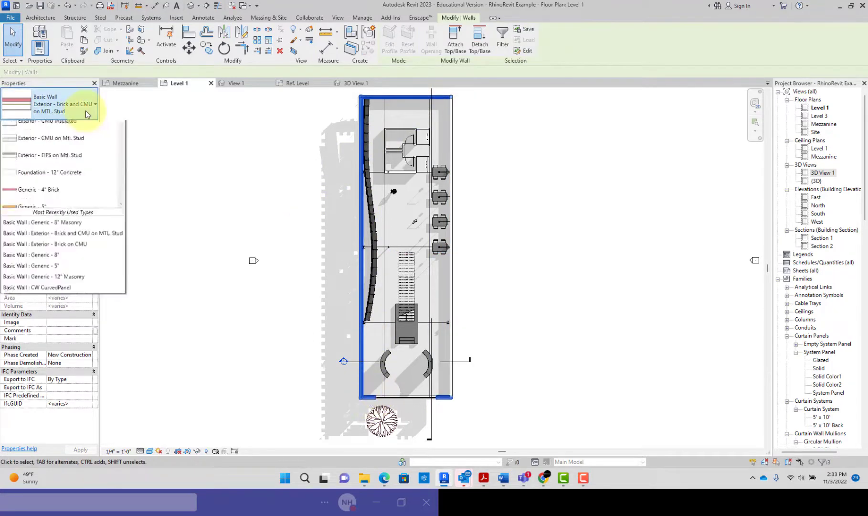
scroll(86, 157, "down", 2)
scroll(74, 246, "down", 1)
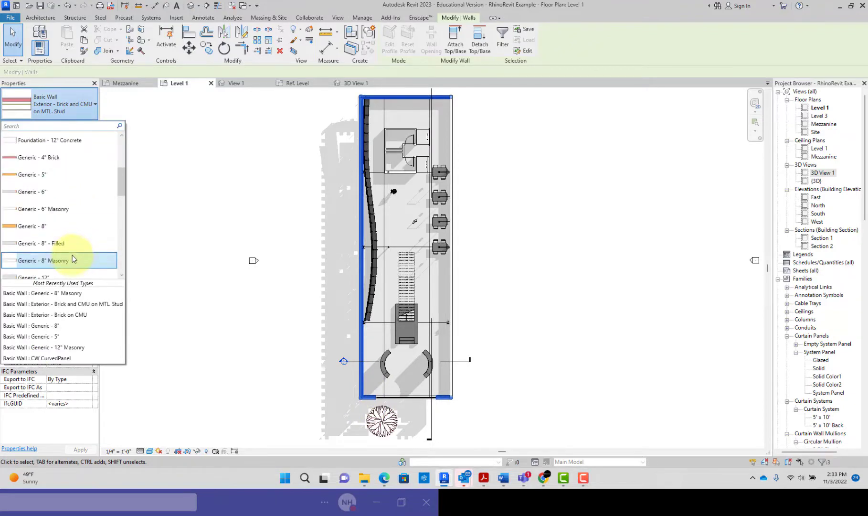
left_click(72, 257)
left_click(256, 233)
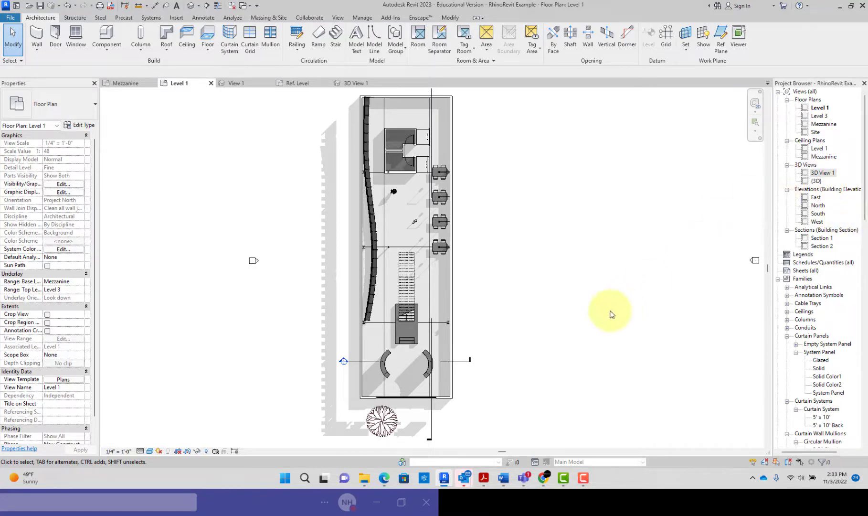
- Start the Enscape walkthrough and examine the masonry walls and floor around the stair and tables, then return to the Level 1 plan
left_click(420, 18)
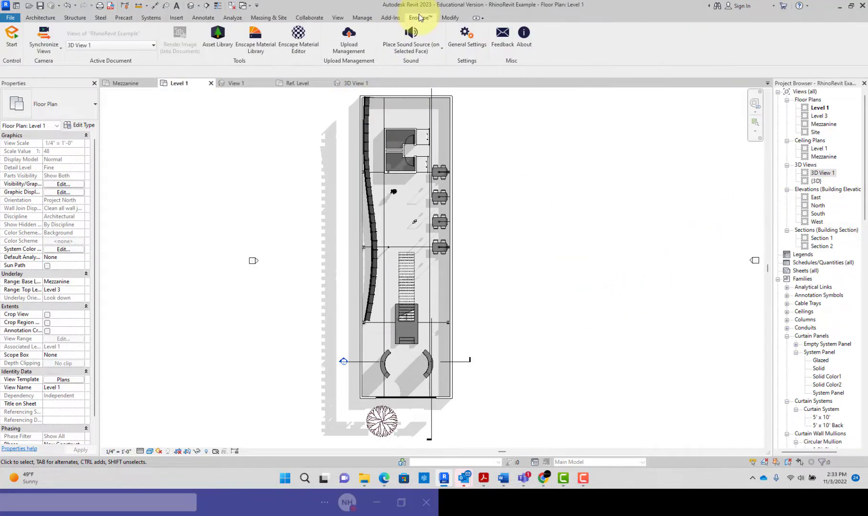
left_click(15, 44)
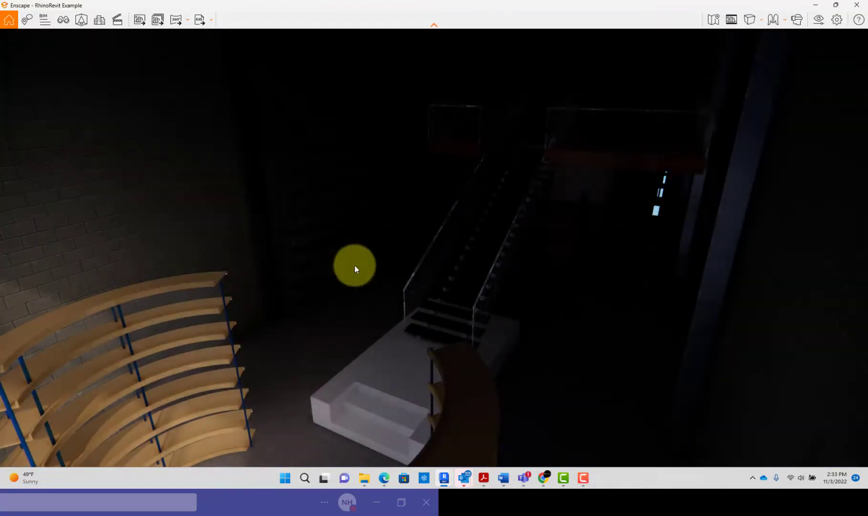
scroll(580, 310, "up", 10)
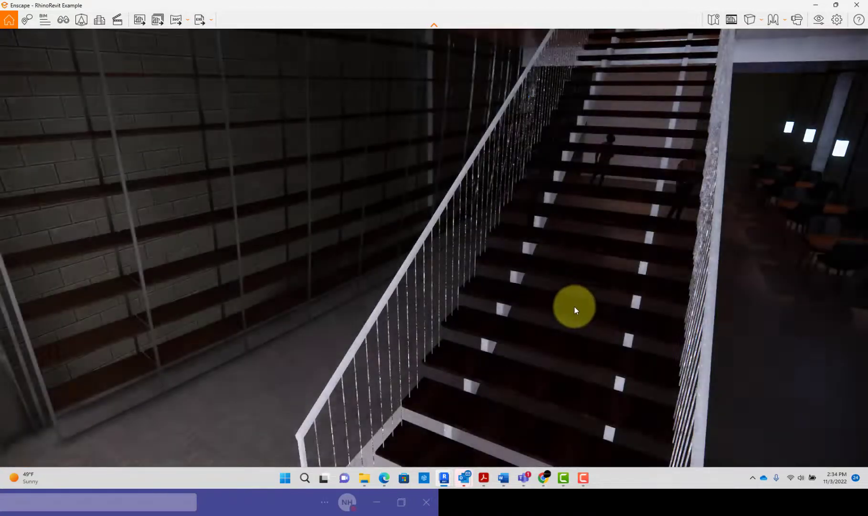
middle_click_drag(554, 283, 550, 282)
scroll(726, 268, "down", 3)
scroll(726, 268, "up", 1)
middle_click_drag(726, 267, 722, 280)
middle_click_drag(691, 322, 689, 319)
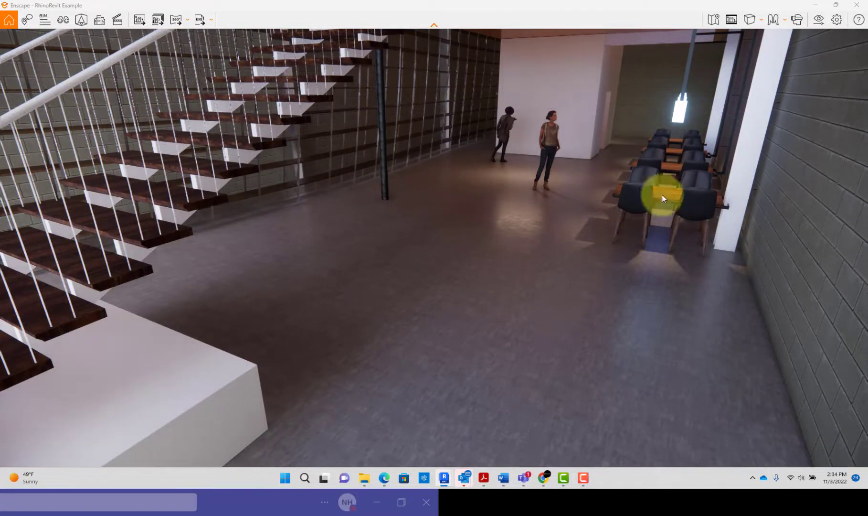
left_click(818, 7)
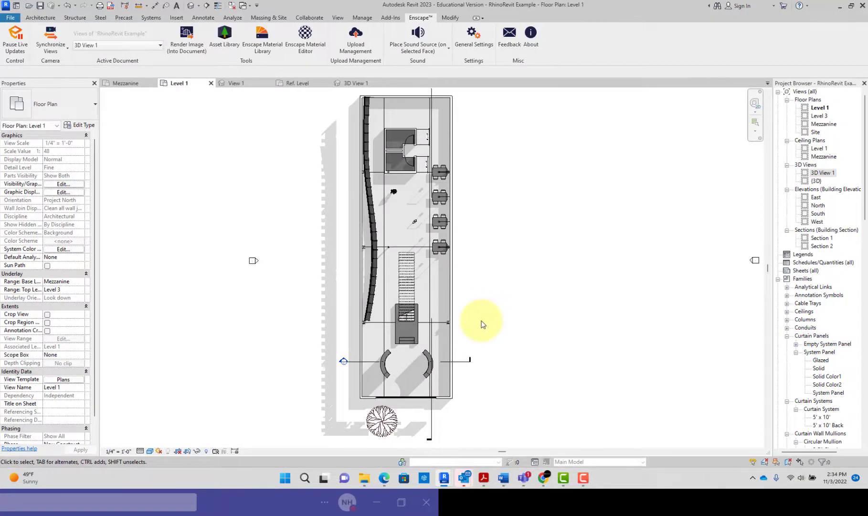
- Duplicate the Ceramic Tile 1 type of the restroom floor as a new floor type named Concrete 1
scroll(492, 325, "up", 2)
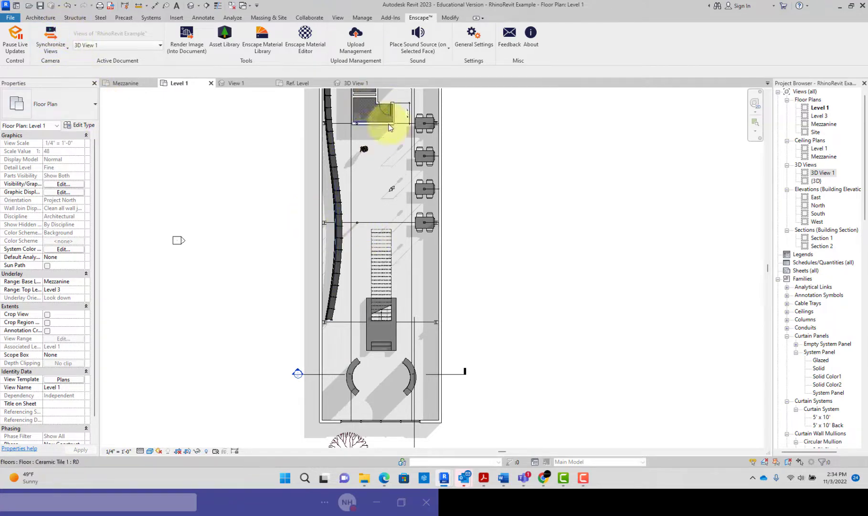
left_click(372, 107)
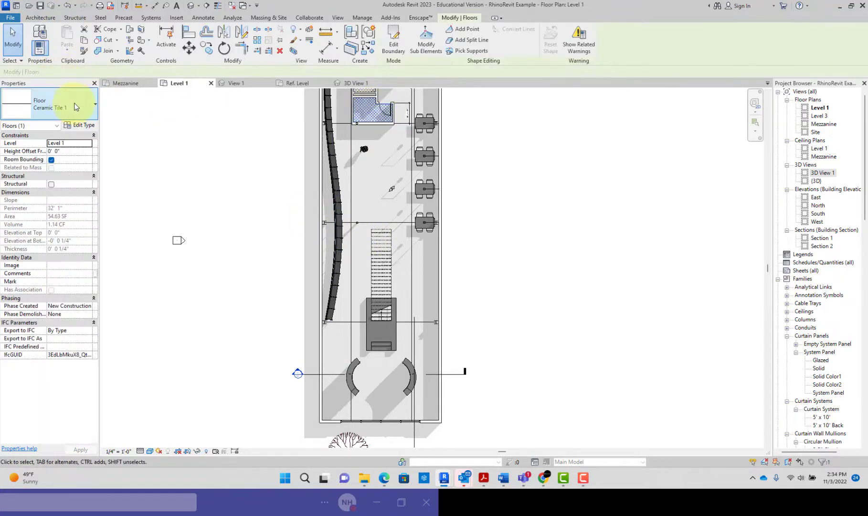
left_click(84, 126)
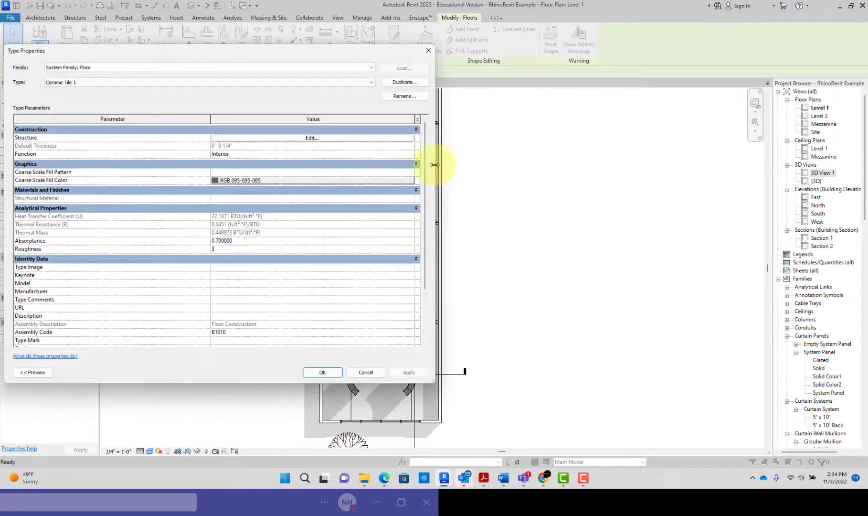
left_click(405, 81)
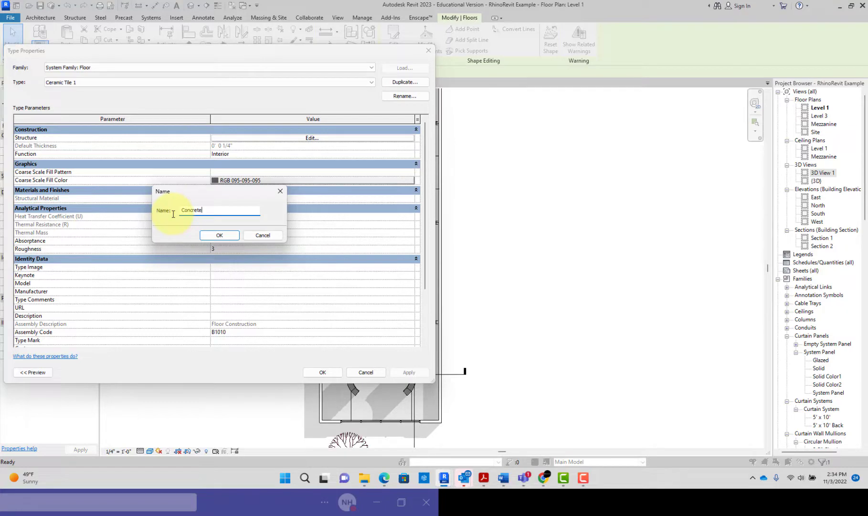
left_click(225, 238)
- Set the material of the Concrete 1 floor's finish layer to Concrete 16
left_click(334, 138)
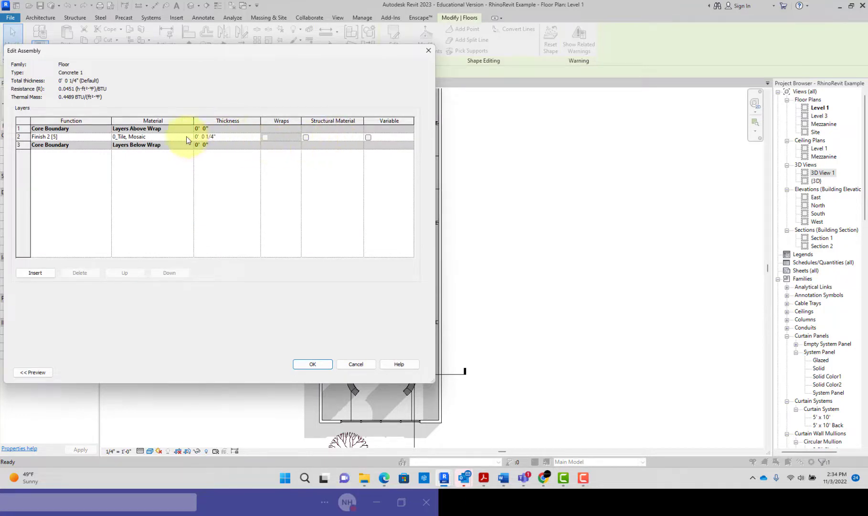
left_click(190, 138)
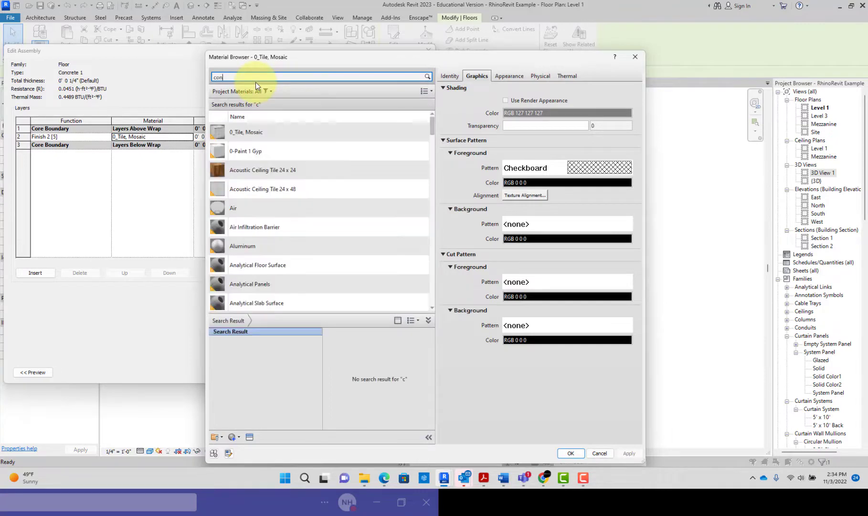
type("oncre")
left_click(282, 150)
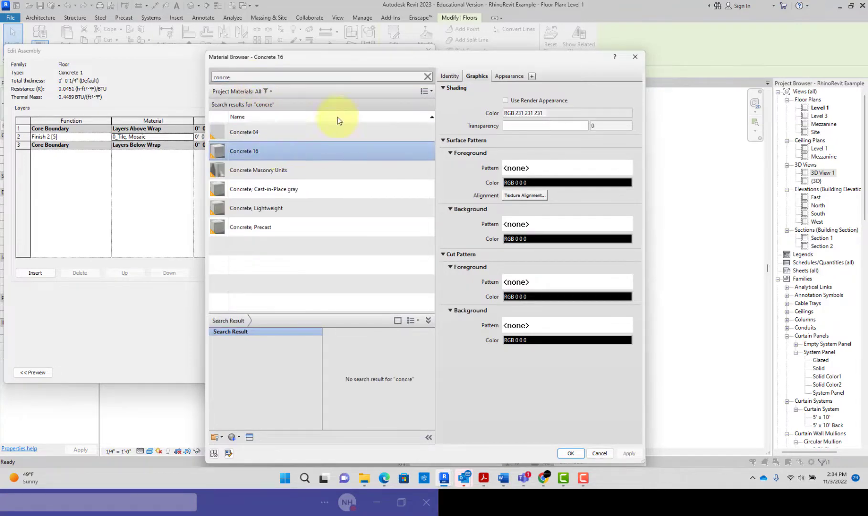
left_click(569, 454)
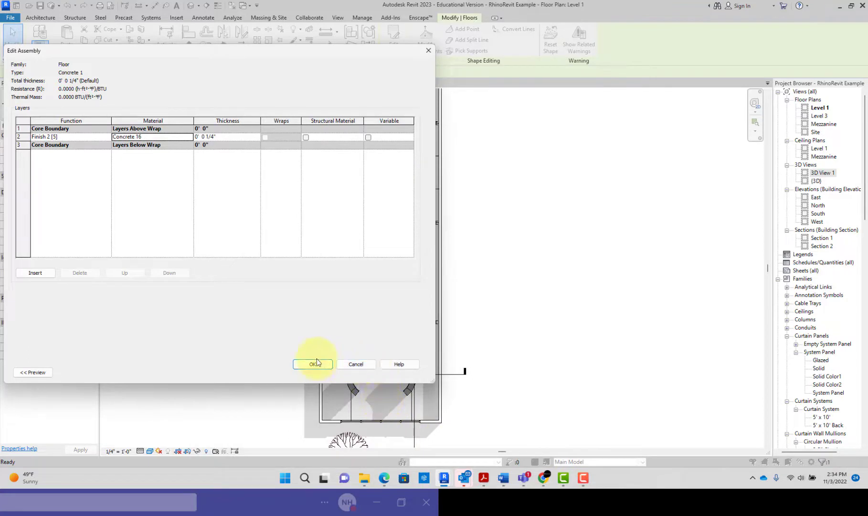
left_click(313, 364)
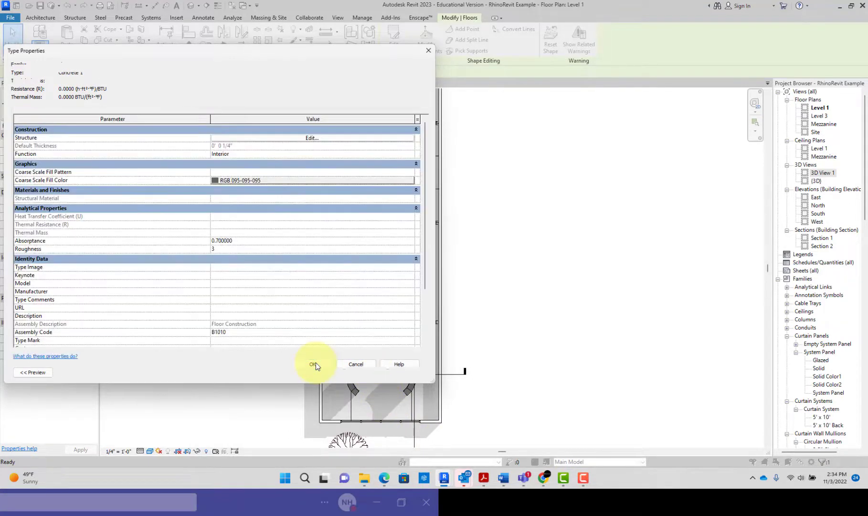
- Duplicate the floor type as Concrete 2 and, from its finish layer, duplicate the Concrete 16 material together with its assets
left_click(404, 82)
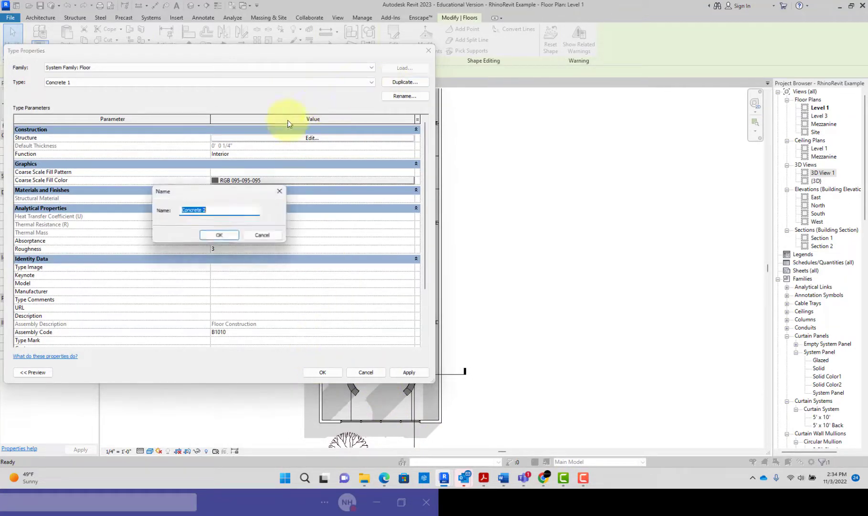
left_click(217, 235)
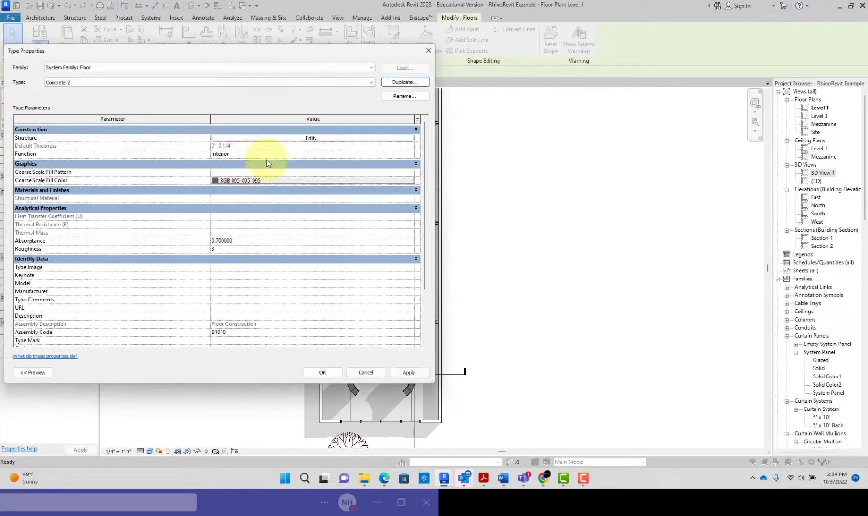
left_click(272, 138)
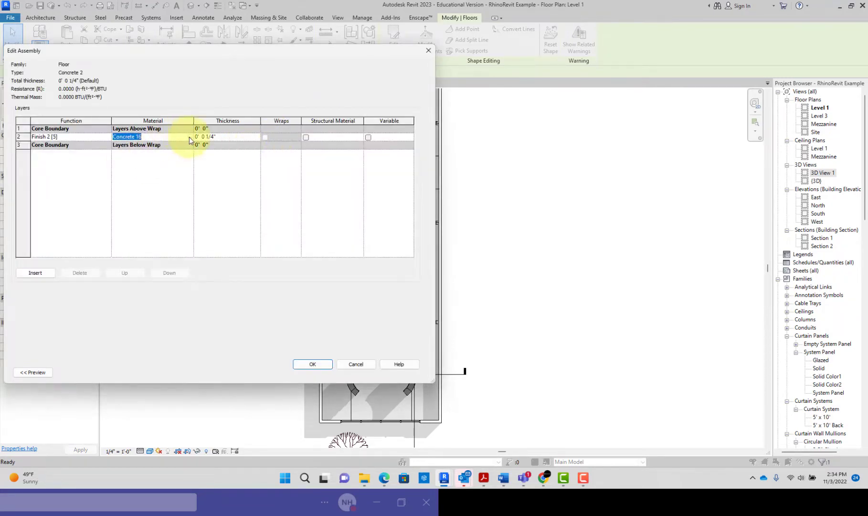
left_click(190, 137)
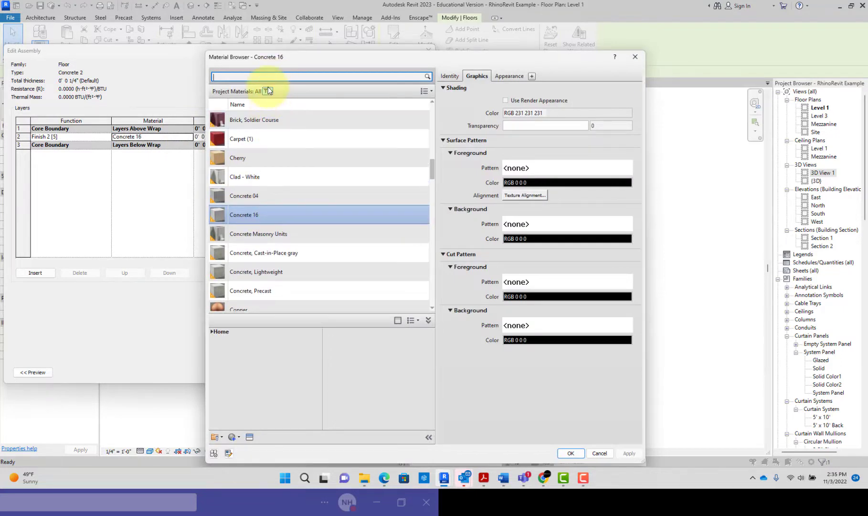
key("Return")
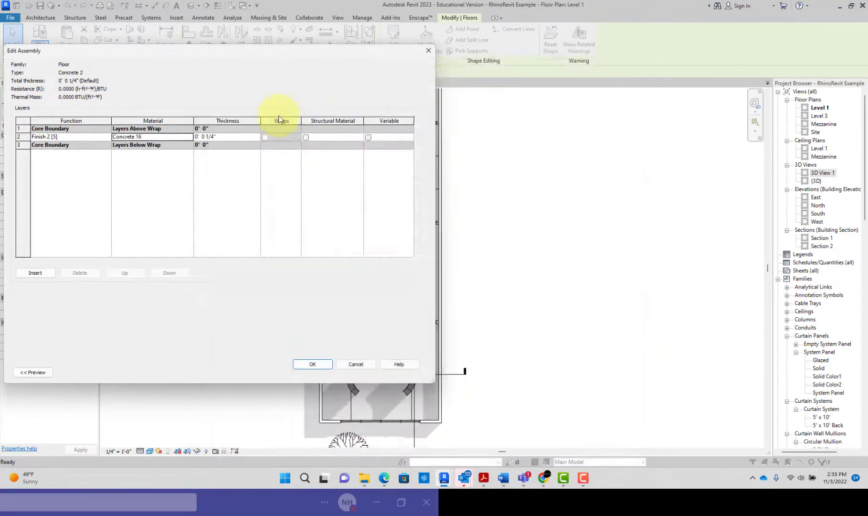
left_click(190, 138)
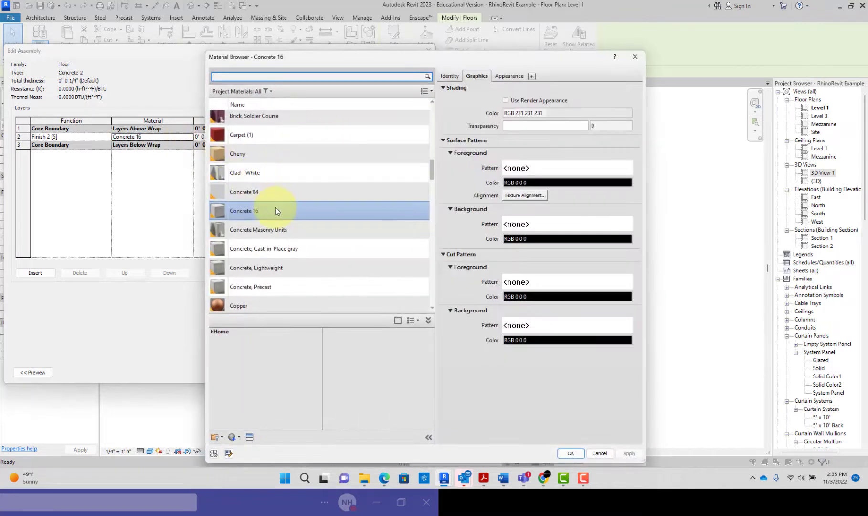
right_click(277, 209)
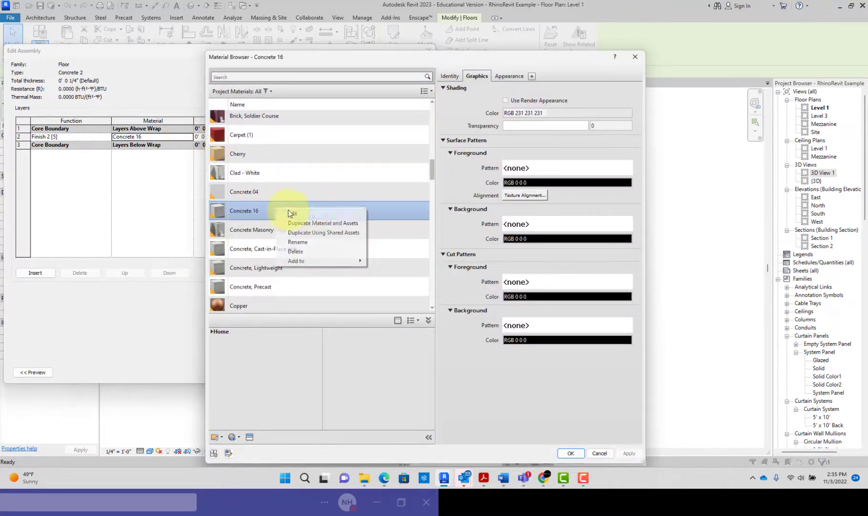
left_click(343, 223)
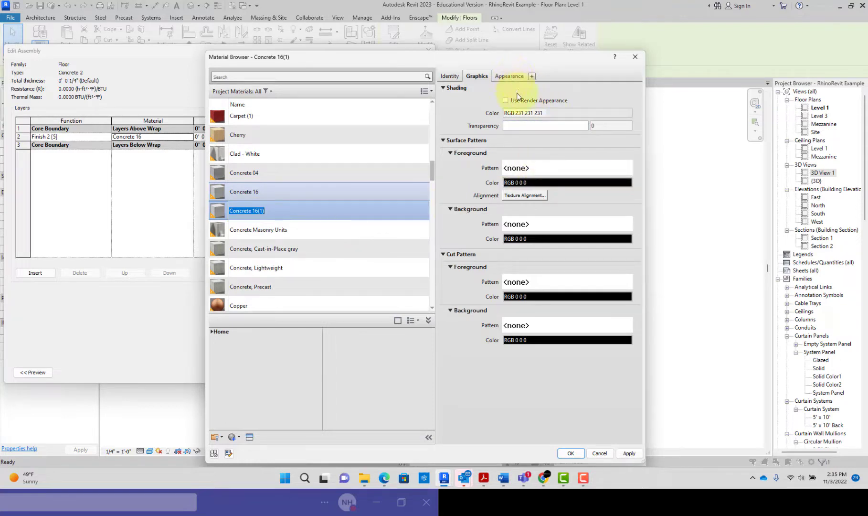
- Turn off the tint and set the appearance color of the copied concrete material to RGB 193 193 193
left_click(514, 77)
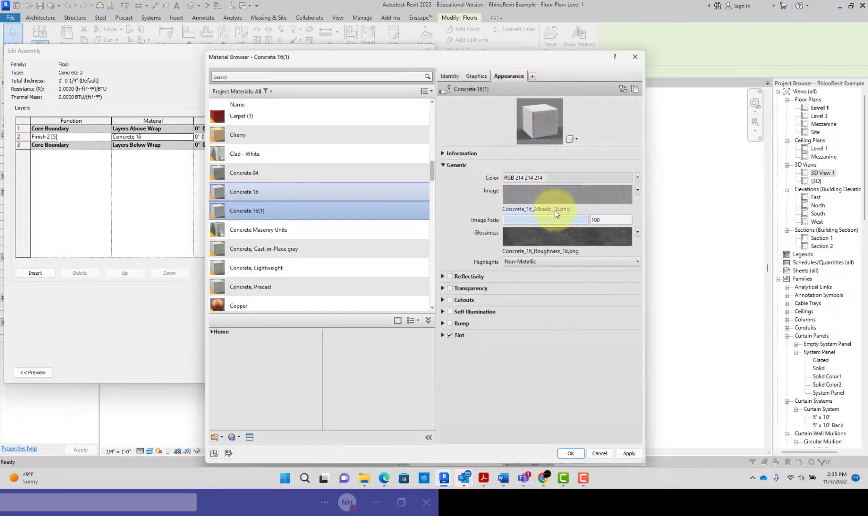
left_click(461, 335)
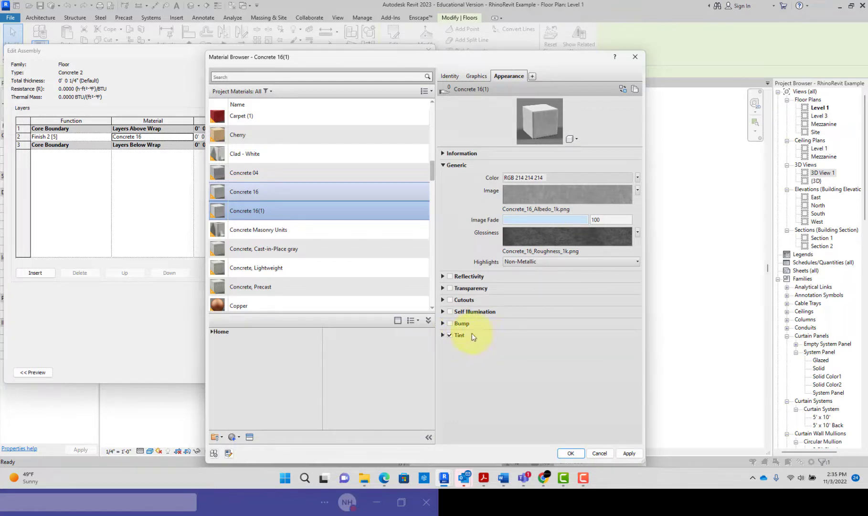
left_click(553, 177)
left_click(527, 204)
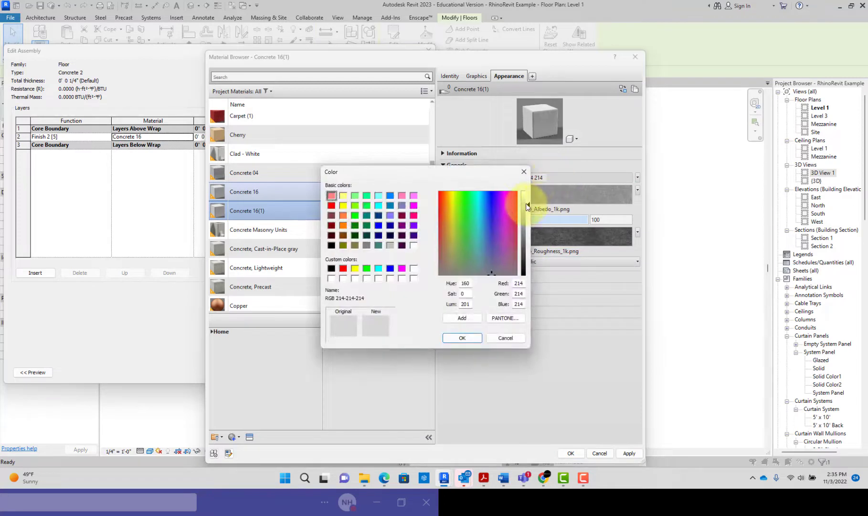
left_click_drag(527, 205, 527, 211)
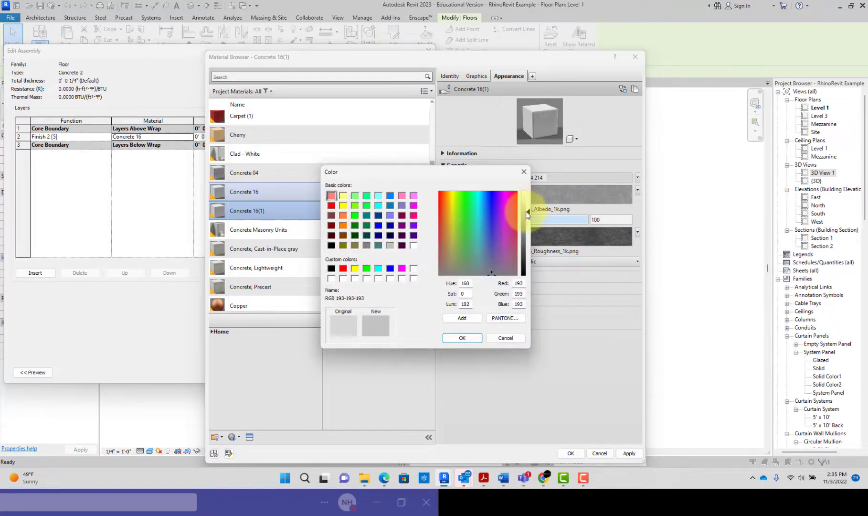
left_click(462, 338)
left_click(629, 453)
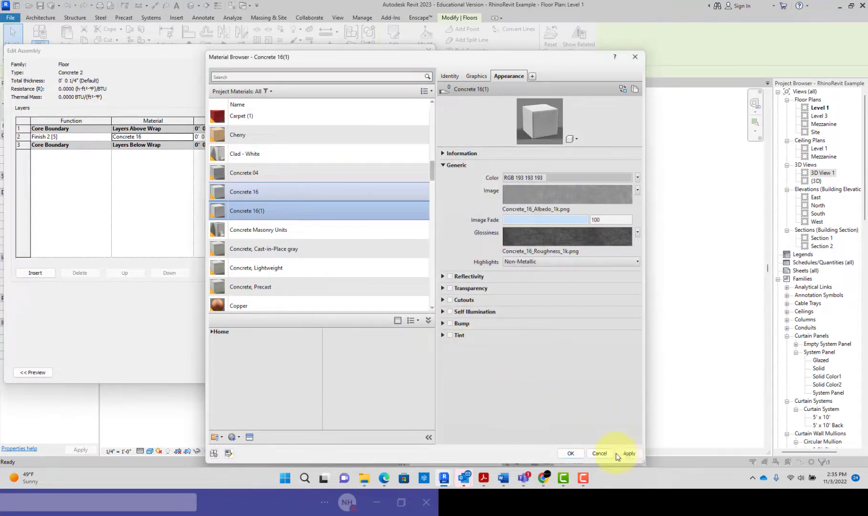
- Assign the copied concrete material to the Concrete 2 floor's finish layer and apply the type changes
left_click(570, 452)
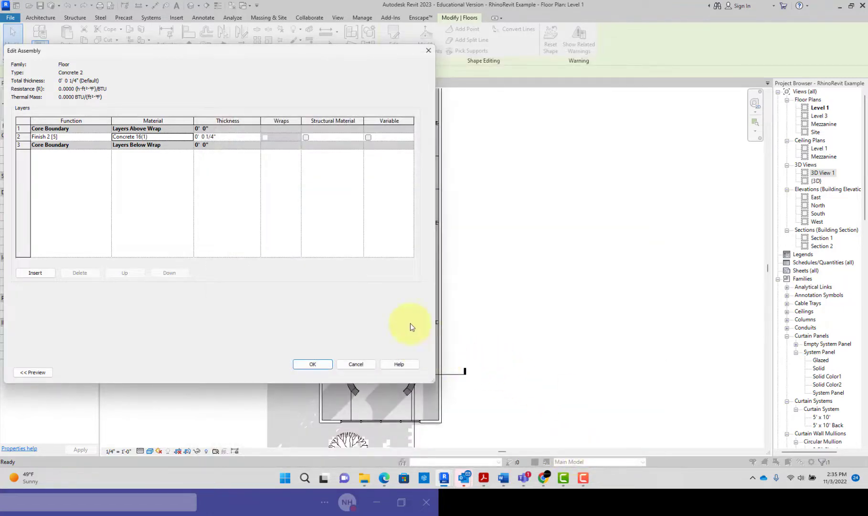
left_click(313, 363)
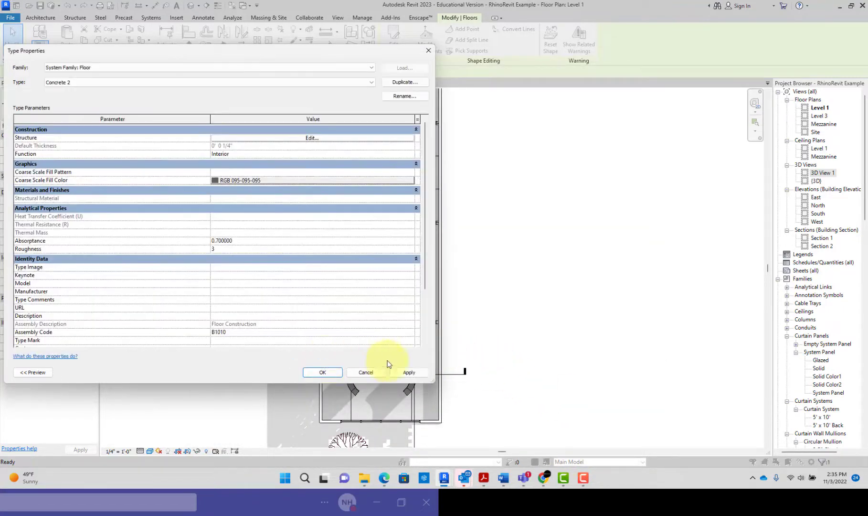
left_click(401, 371)
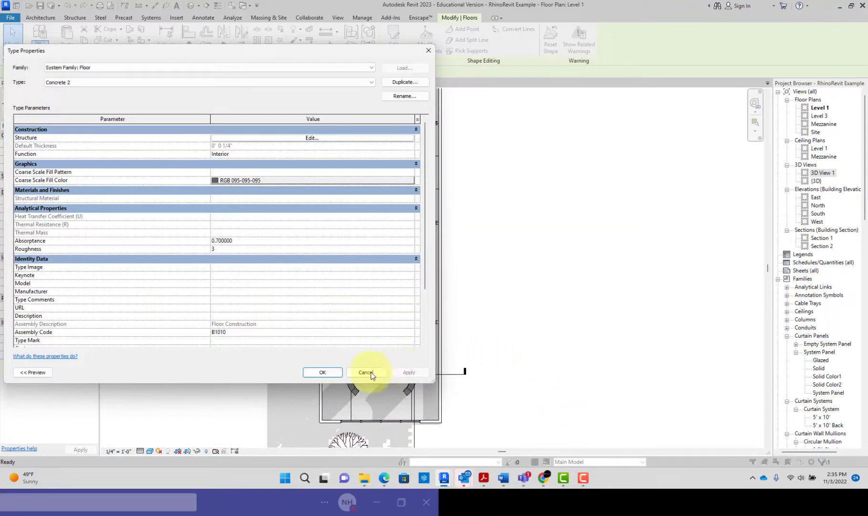
- Close the type settings and sketch a rectangular architectural floor, about 6'-11" by 24'-8", in the bay at the plan's lower-right corner
left_click(323, 372)
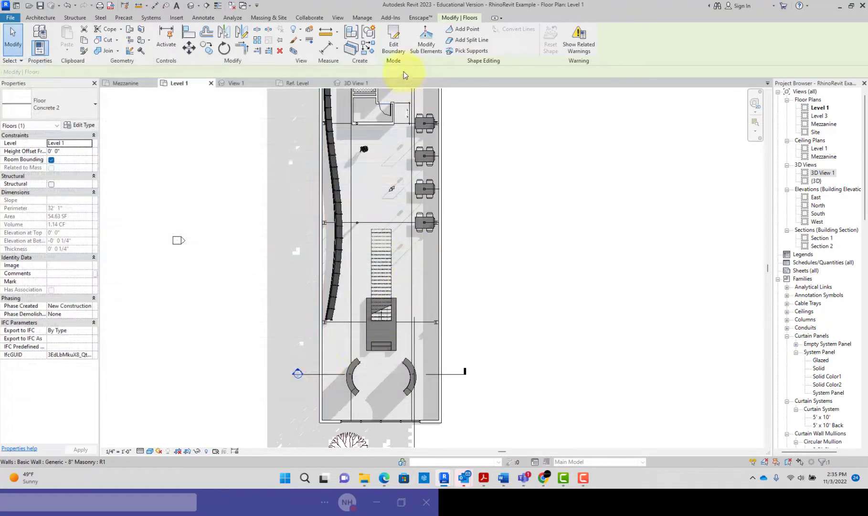
left_click(41, 17)
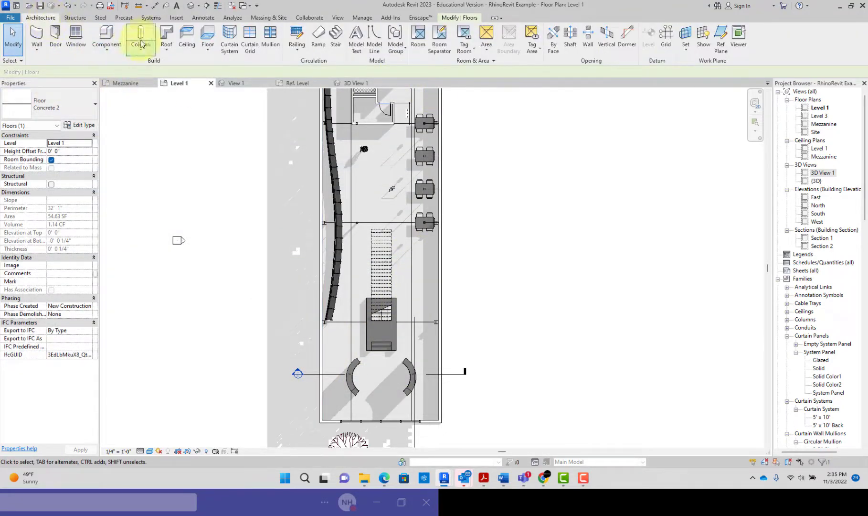
left_click(206, 50)
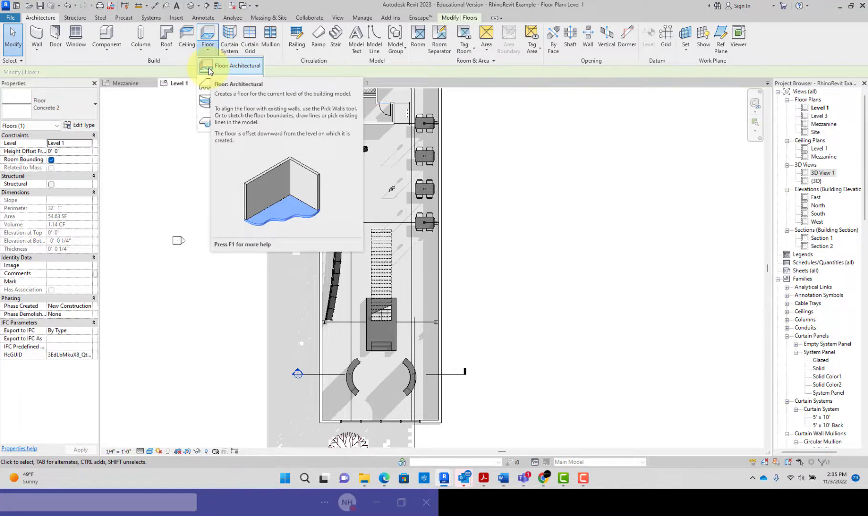
left_click(208, 71)
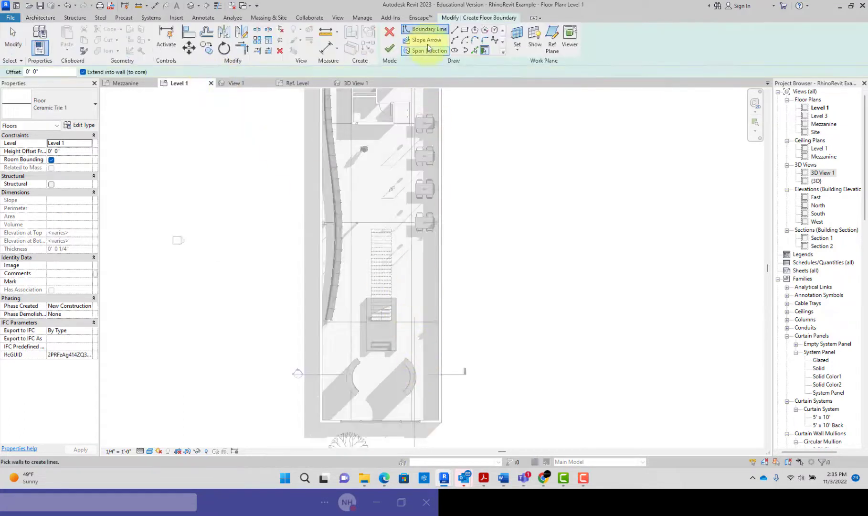
left_click(466, 32)
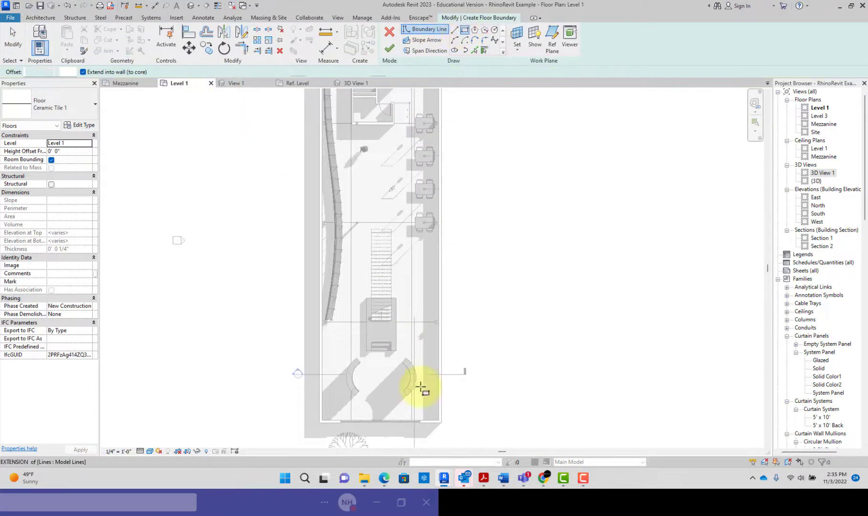
left_click(437, 420)
left_click(412, 321)
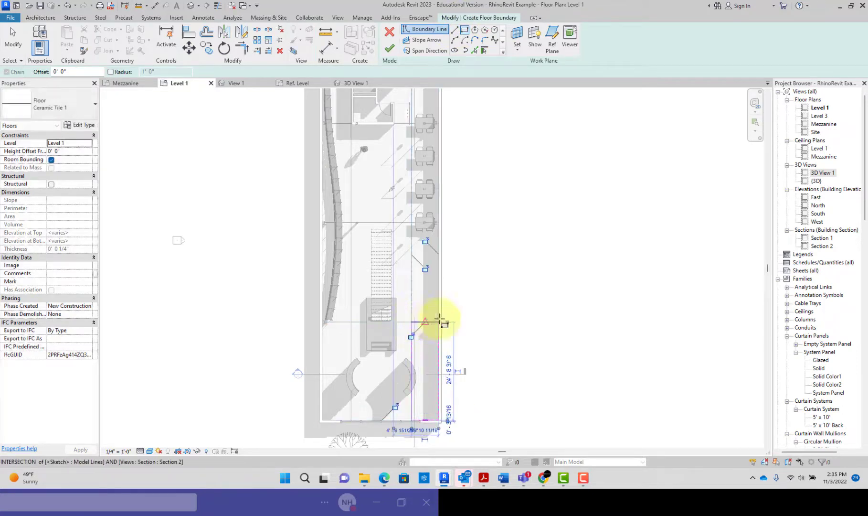
left_click(13, 38)
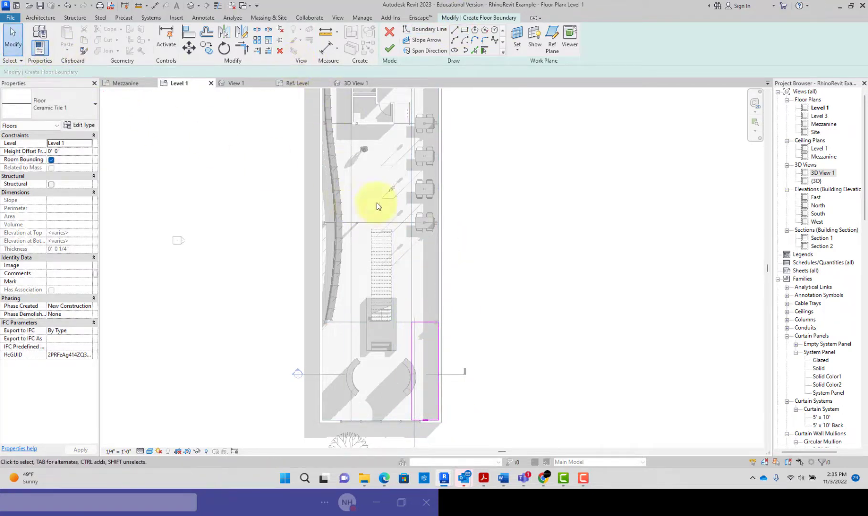
left_click(390, 52)
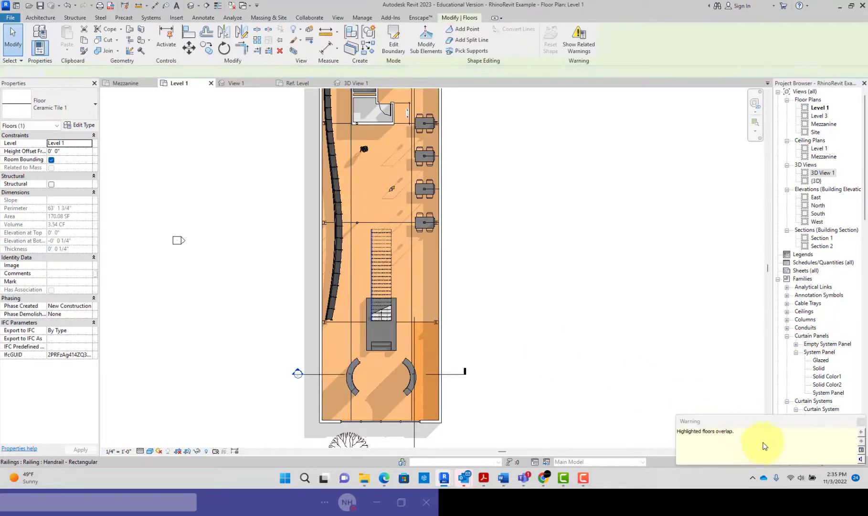
left_click(861, 422)
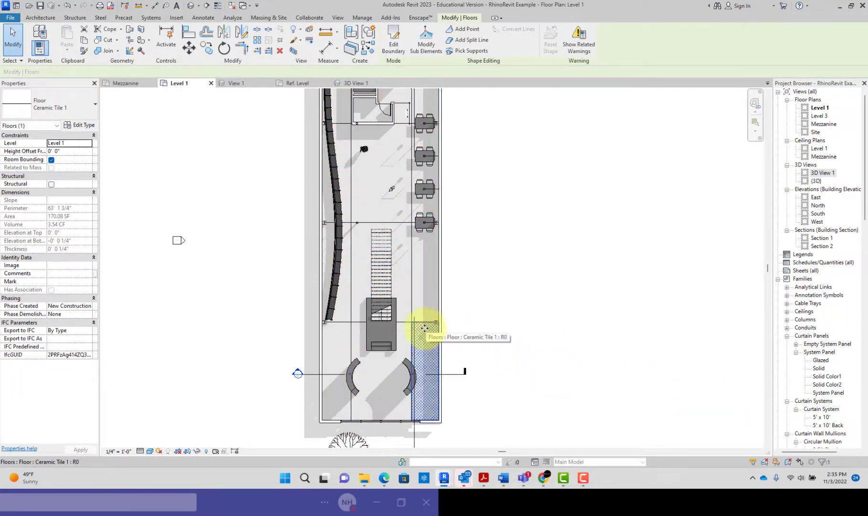
- Change the new lower-right corner floor's type to Concrete 2
left_click(84, 110)
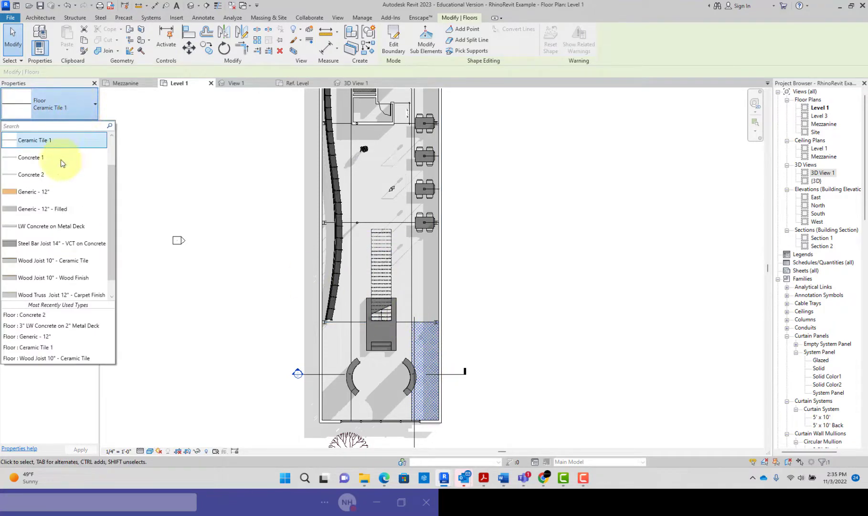
left_click(57, 175)
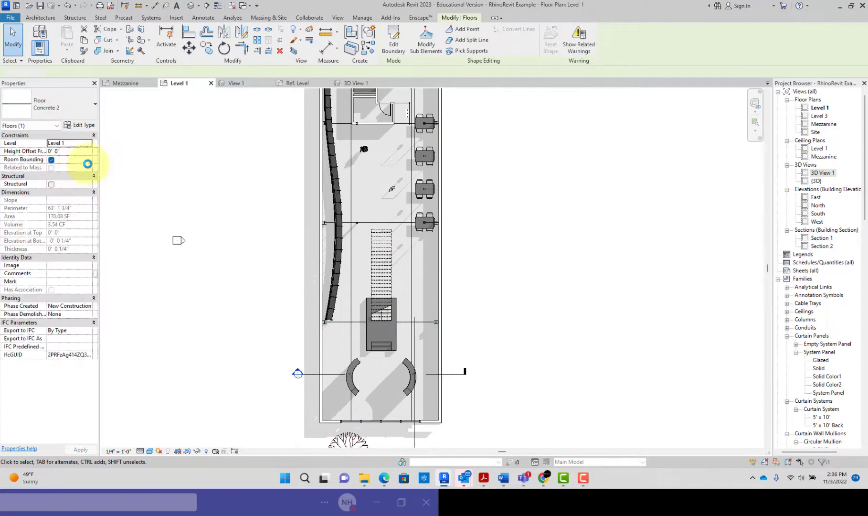
left_click(225, 190)
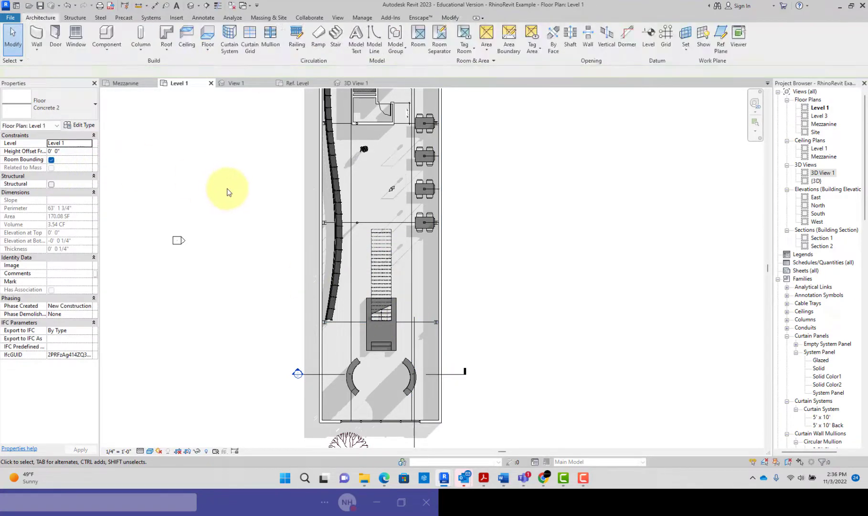
- Set the graphics shading color of the Concrete 2 floor's Concrete 16(1) material to RGB 211 211 211 and apply the type changes
left_click(426, 323)
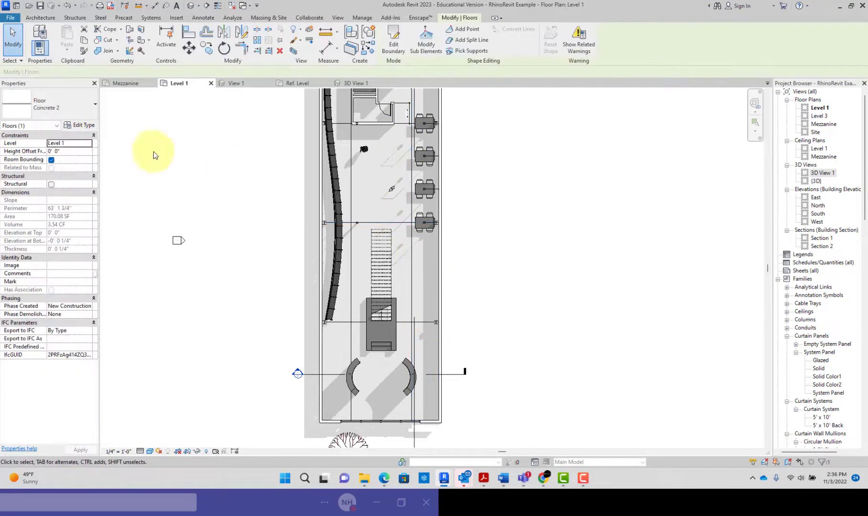
left_click(78, 124)
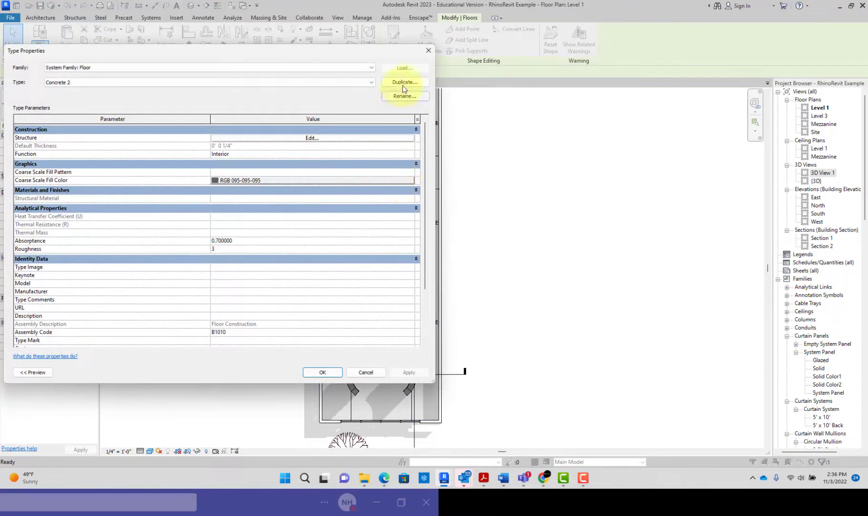
left_click(341, 138)
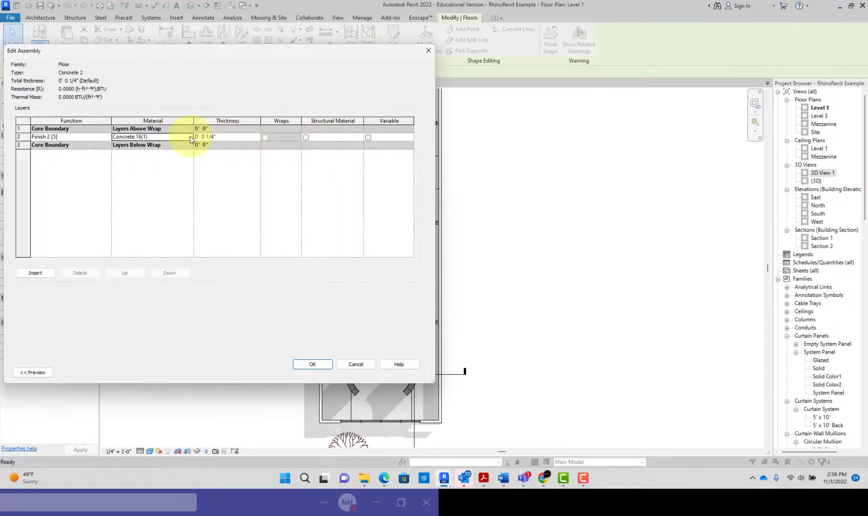
left_click(191, 137)
left_click(477, 76)
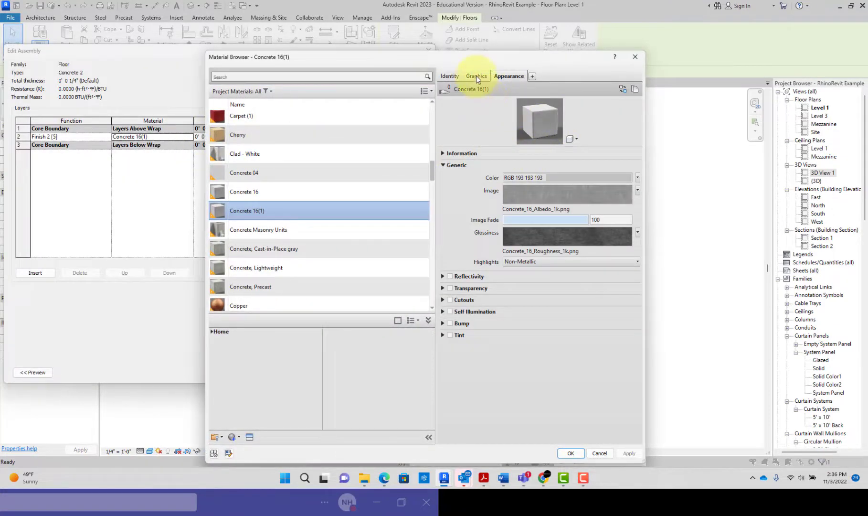
left_click(541, 118)
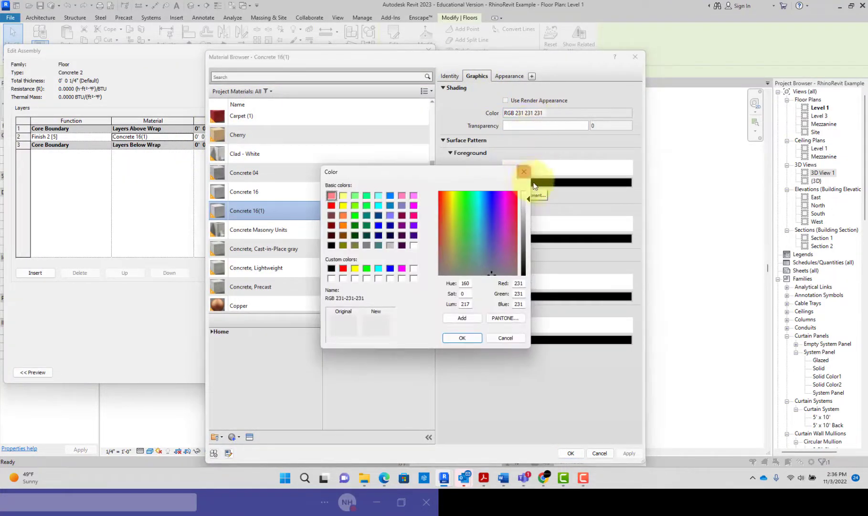
left_click(526, 209)
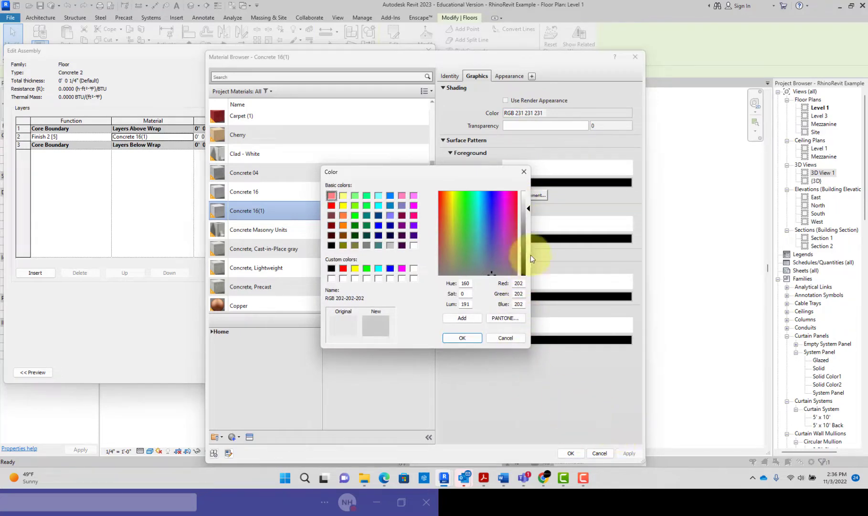
left_click(526, 205)
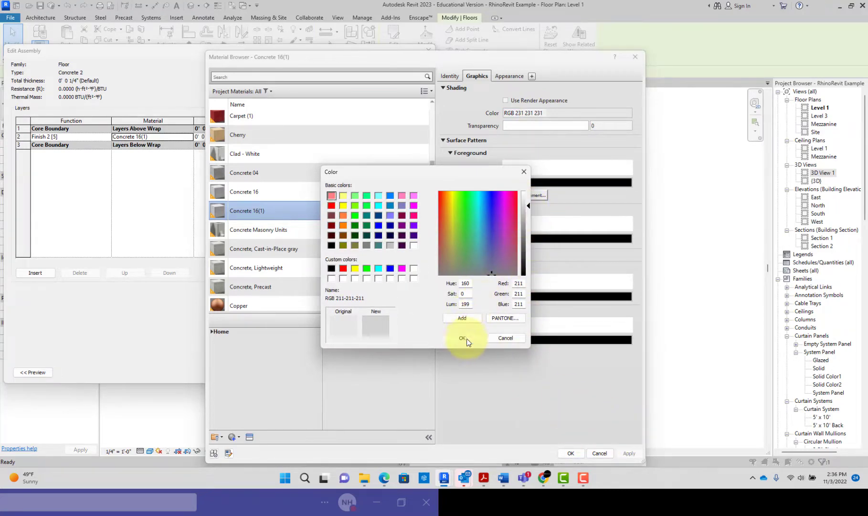
left_click(463, 338)
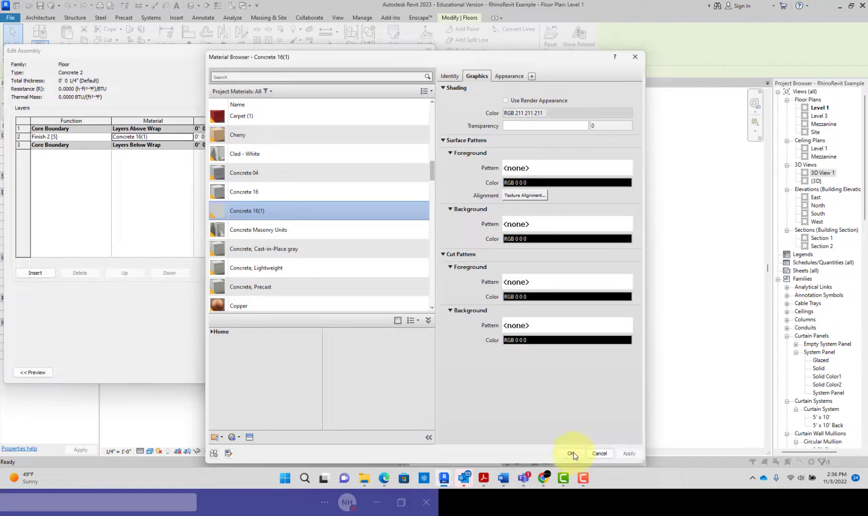
left_click(571, 454)
left_click(314, 364)
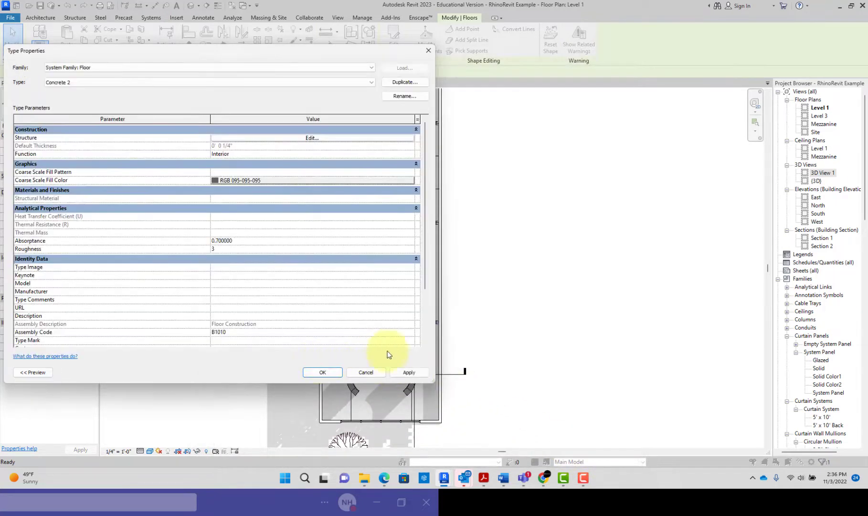
left_click(327, 373)
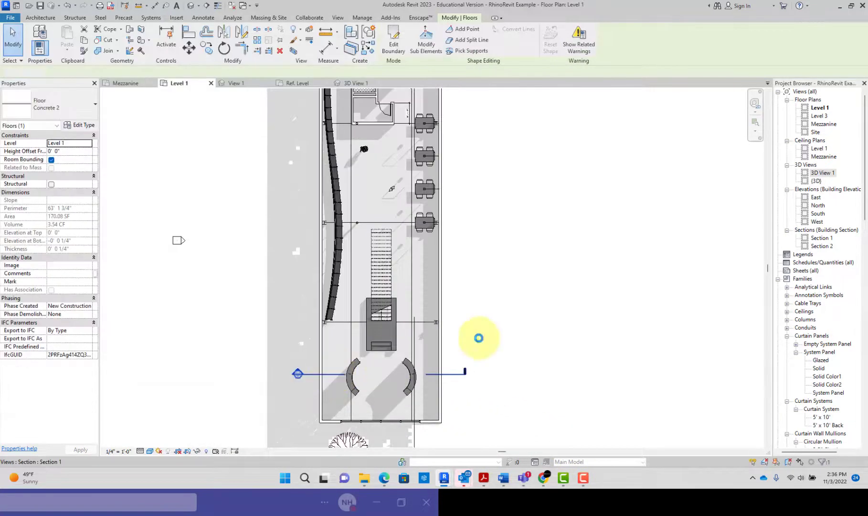
left_click(457, 347)
scroll(457, 346, "up", 5)
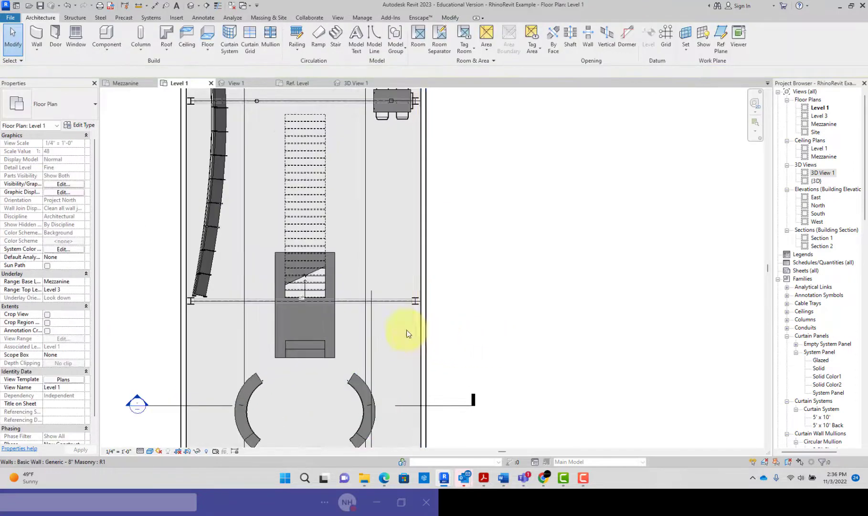
left_click(365, 315)
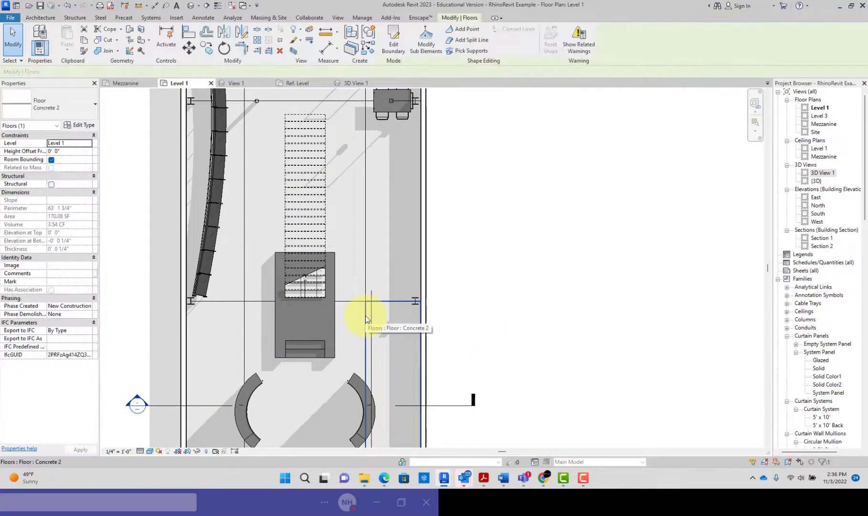
scroll(357, 313, "down", 2)
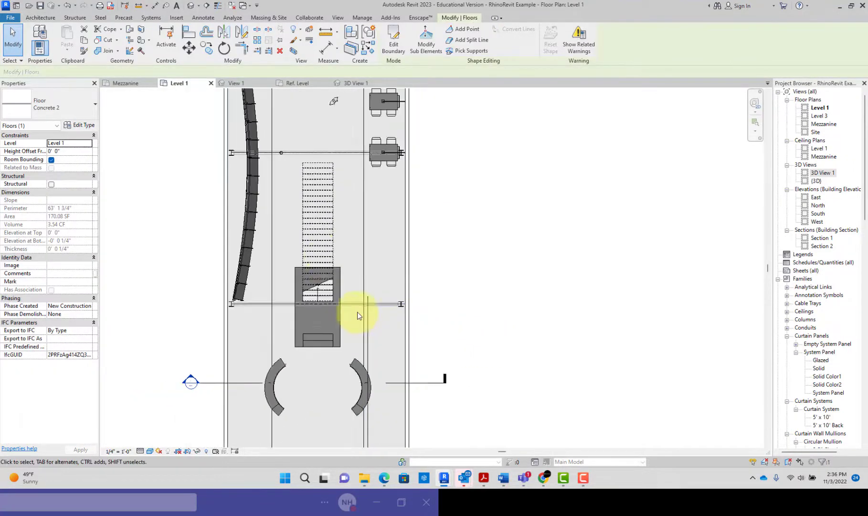
- Create a Concrete 1 architectural floor, about 15'-2" by 24'-10", in the central bay between the joint lines and the front wall
left_click(50, 19)
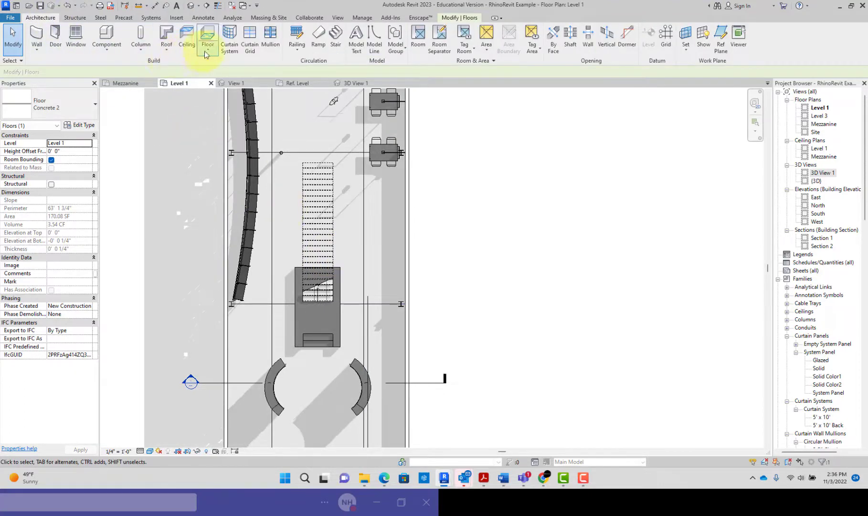
left_click(208, 36)
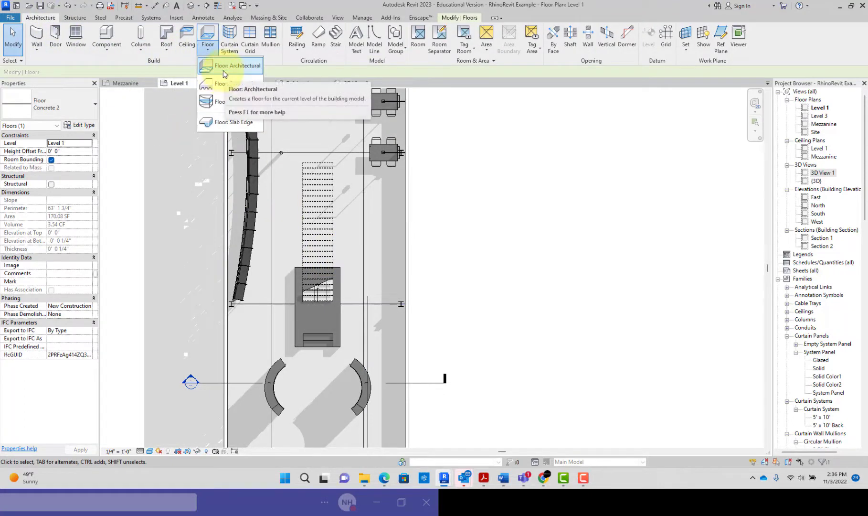
left_click(224, 74)
left_click(84, 103)
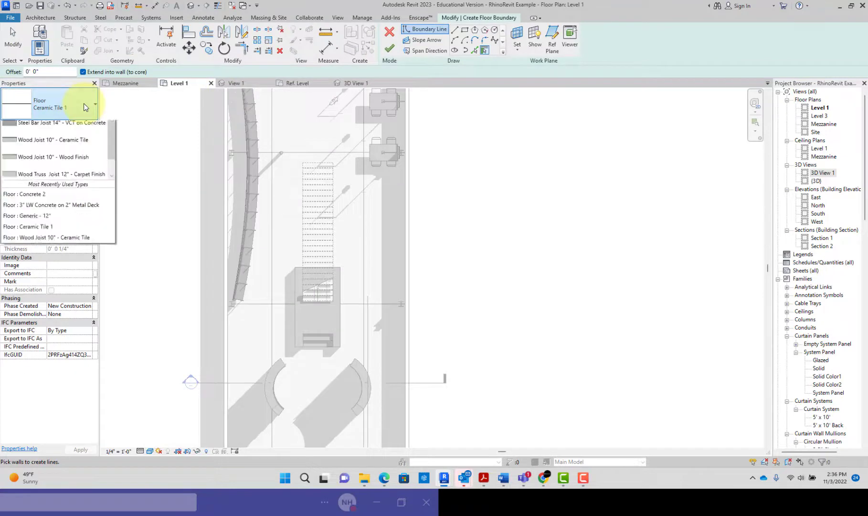
left_click(56, 158)
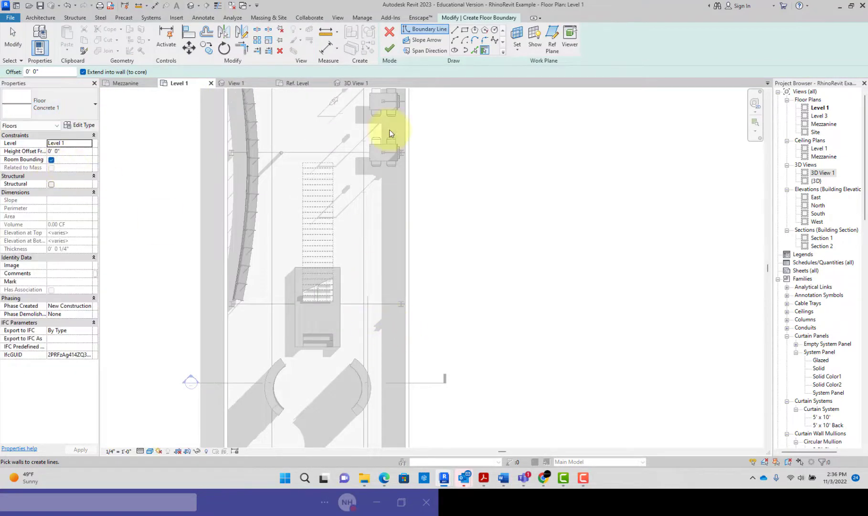
left_click(465, 29)
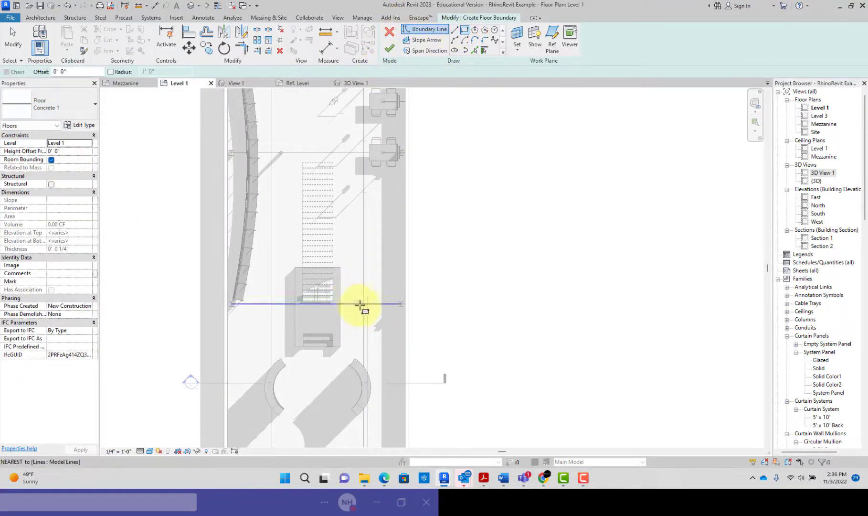
left_click(360, 304)
middle_click_drag(271, 339, 279, 164)
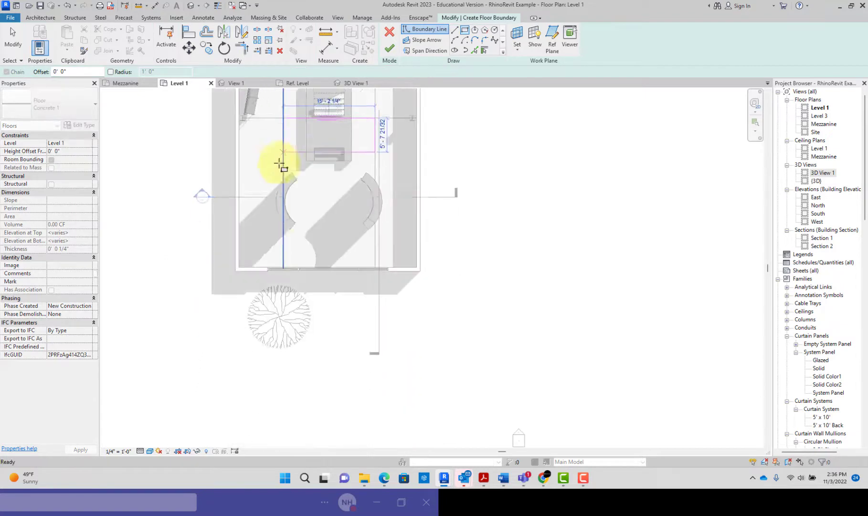
left_click(284, 267)
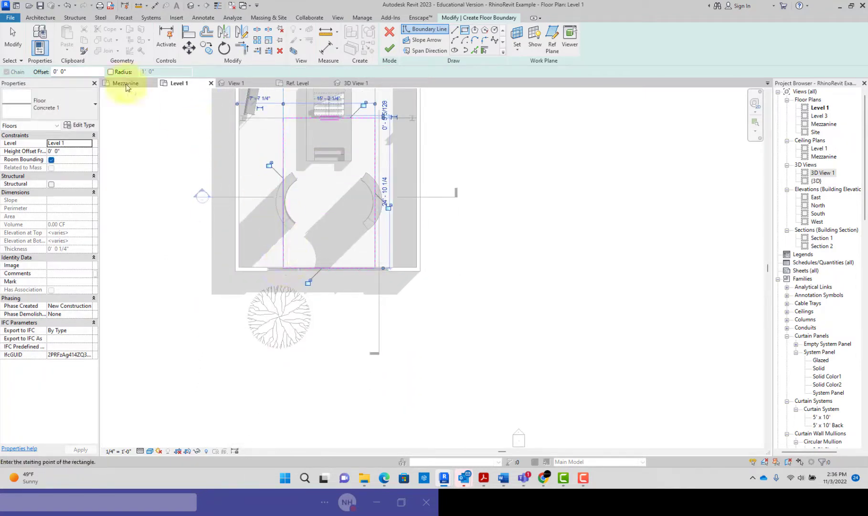
left_click(13, 39)
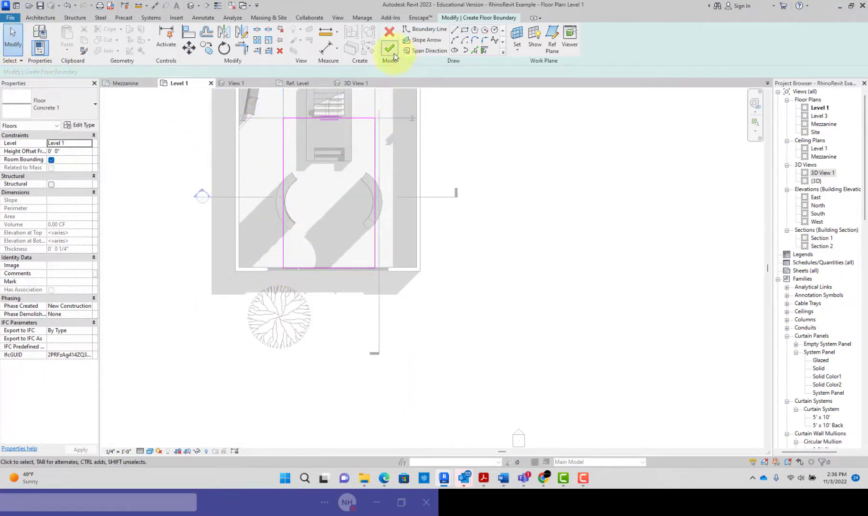
left_click(394, 53)
scroll(443, 132, "up", 1)
middle_click_drag(444, 132, 417, 294)
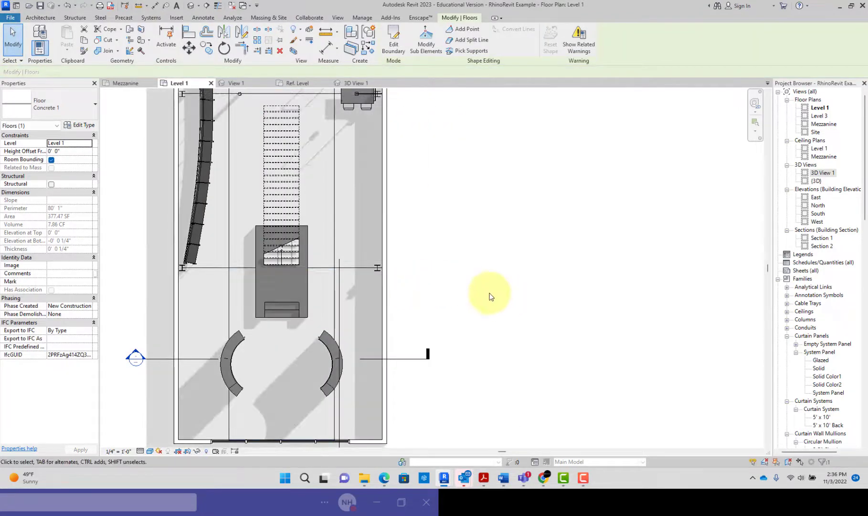
left_click(490, 296)
scroll(352, 290, "up", 3)
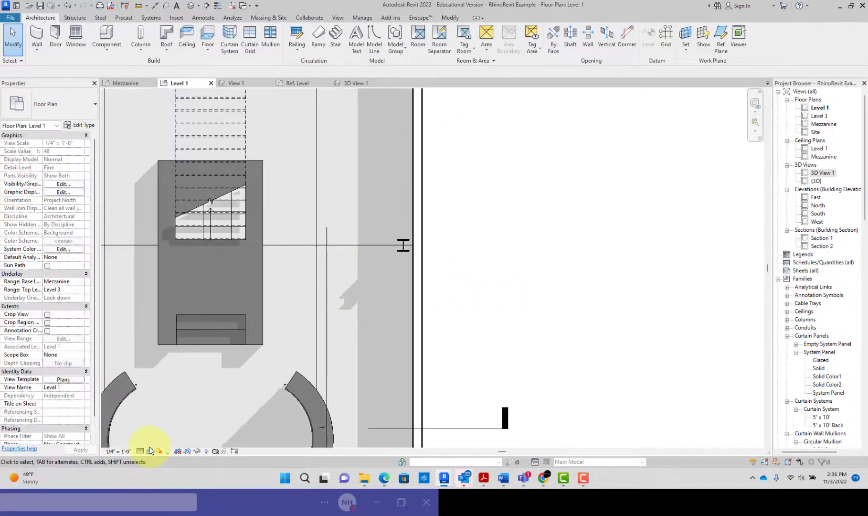
- Review the Level 1 view's graphic display options and close them
left_click(150, 451)
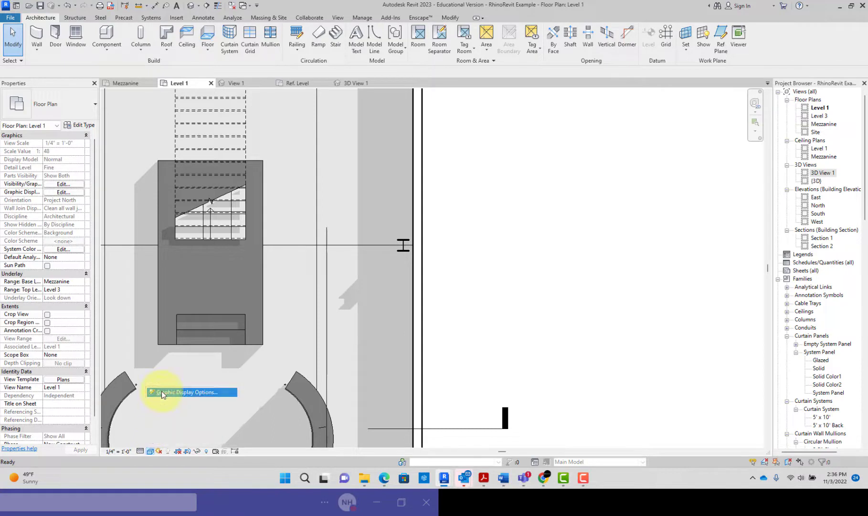
left_click(162, 394)
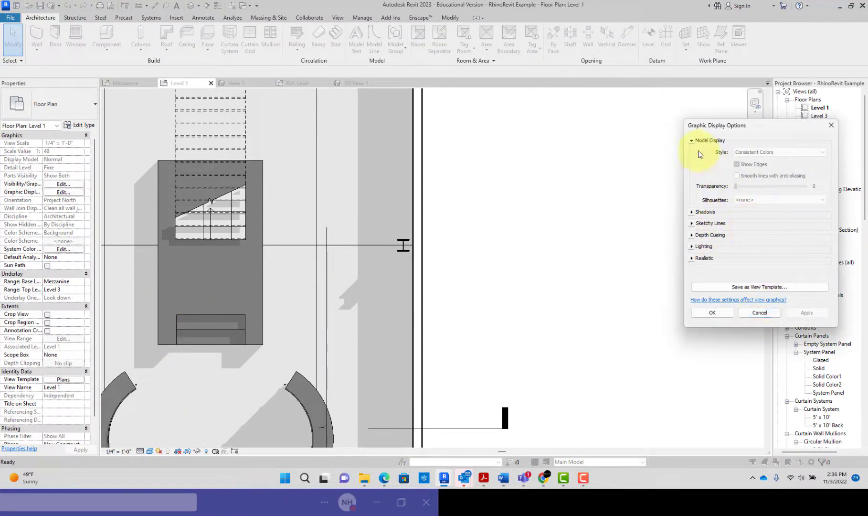
left_click(779, 313)
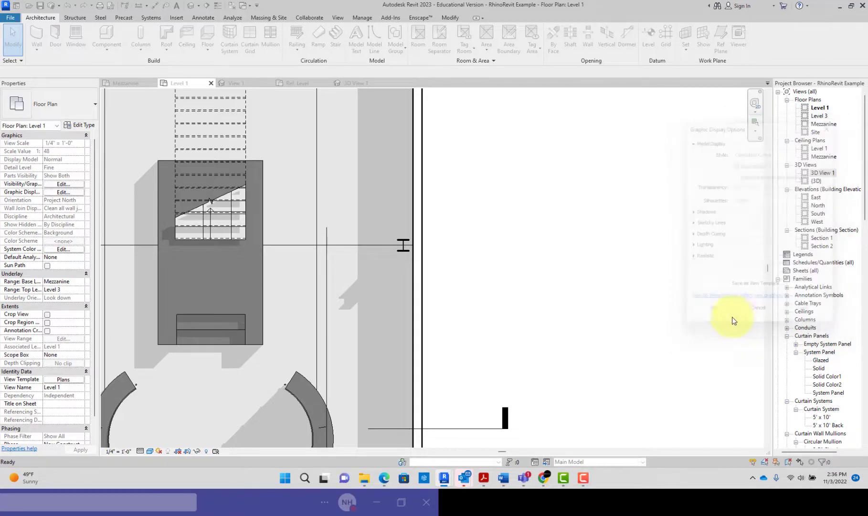
- Switch to Enscape and examine the rendered concrete floor around the stair platform, seating area and curved shelving
scroll(382, 276, "down", 3)
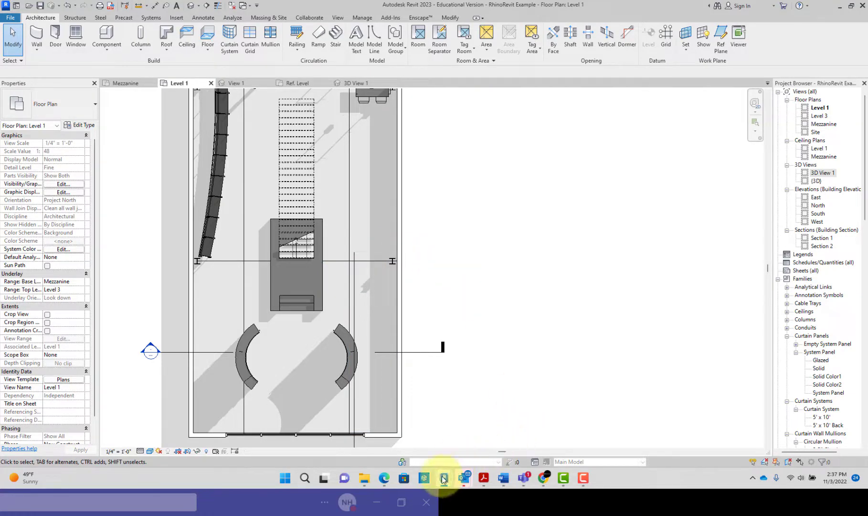
mouse_move(443, 479)
left_click(467, 448)
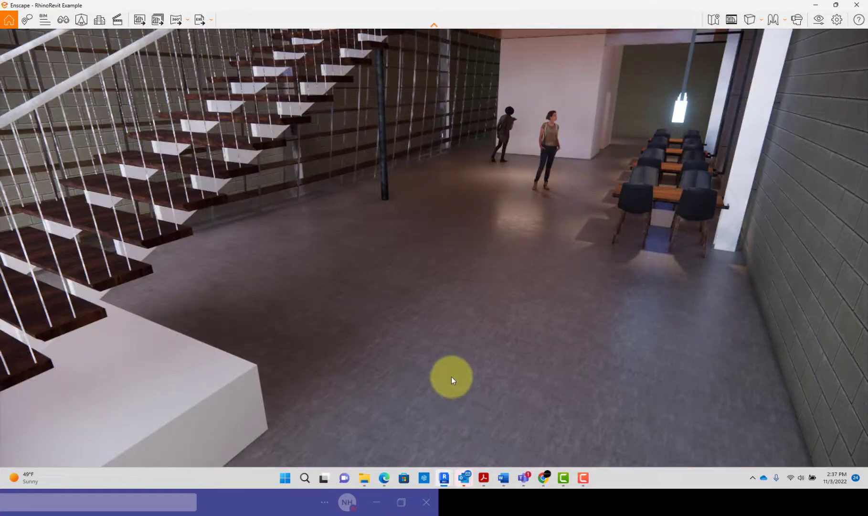
scroll(451, 376, "down", 4)
scroll(439, 365, "up", 2)
mouse_move(438, 365)
middle_mouse_down()
mouse_move(446, 356)
mouse_move(438, 359)
middle_mouse_up()
scroll(447, 353, "down", 4)
scroll(435, 360, "up", 3)
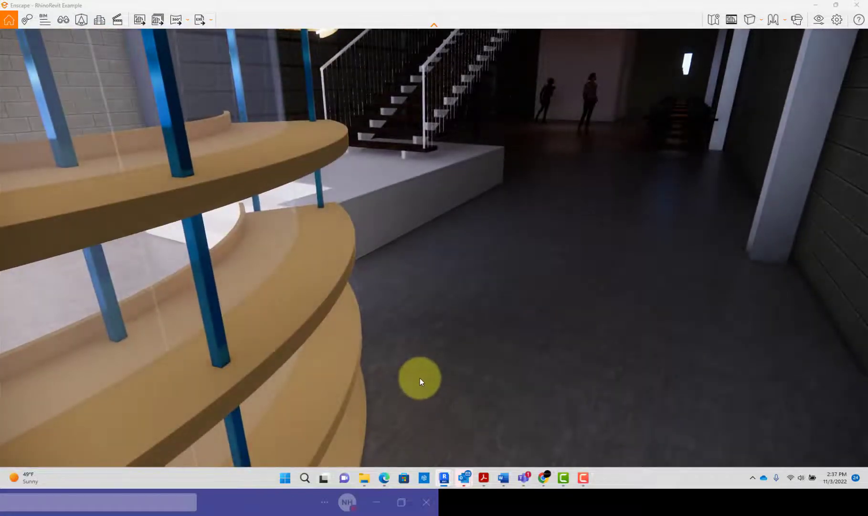
right_click_drag(421, 377, 423, 376)
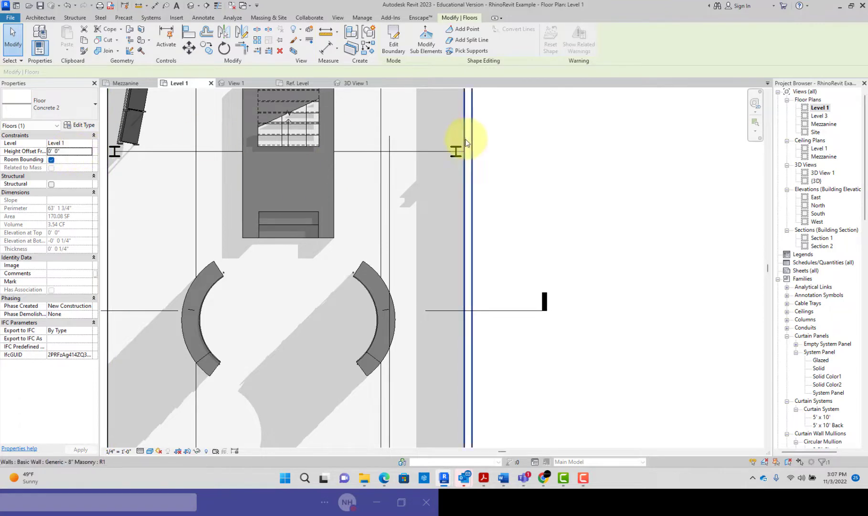
- Set the height offset from level of both the Concrete 1 and Concrete 2 floors near the front wall to 0' 0 1/4"
key("Escape")
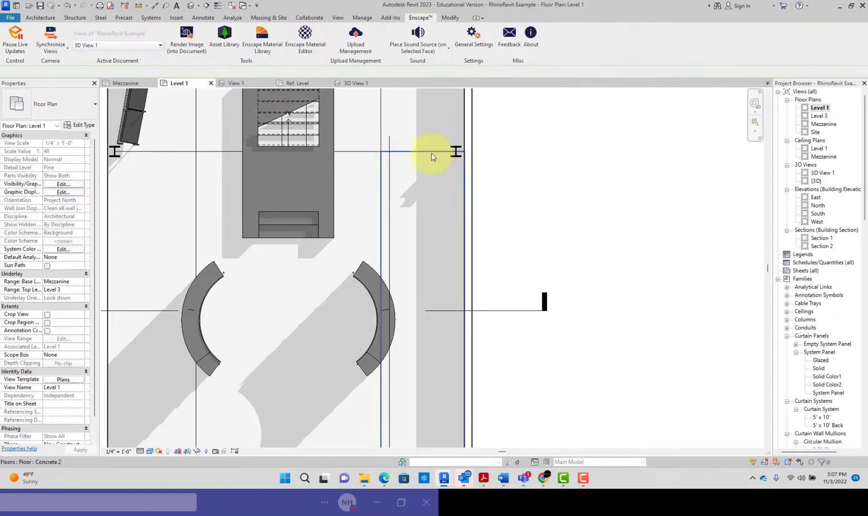
left_click(431, 153)
left_click(373, 153, "ctrl")
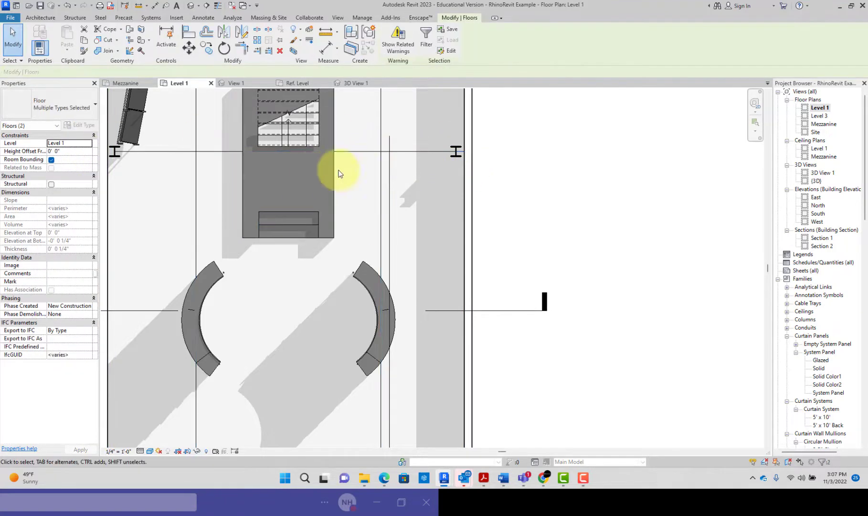
left_click(67, 152)
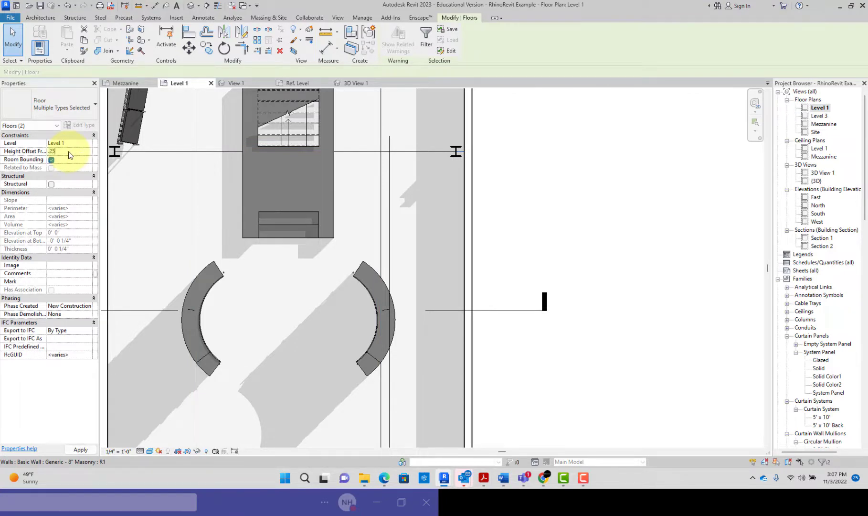
key("Return")
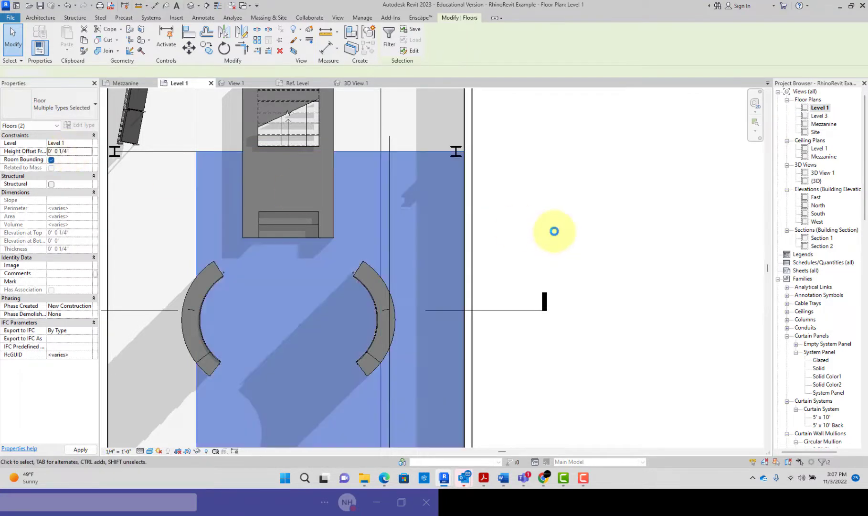
left_click(500, 215)
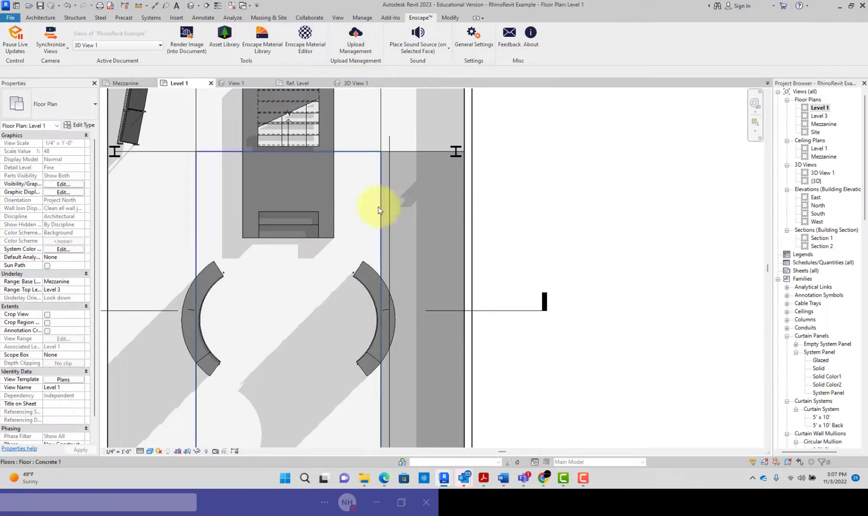
- Select the Concrete 2 corner floor and open the Concrete 16(1) material of its finish layer from the type's structure
left_click(386, 151)
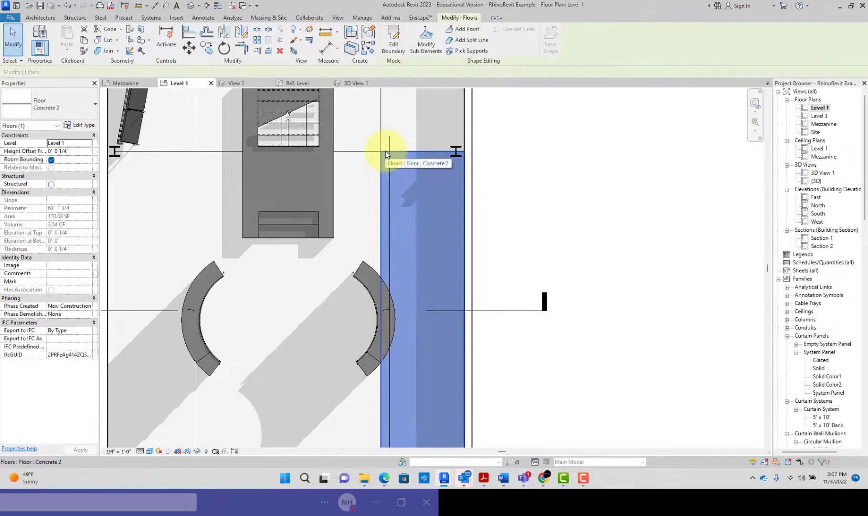
left_click(392, 50)
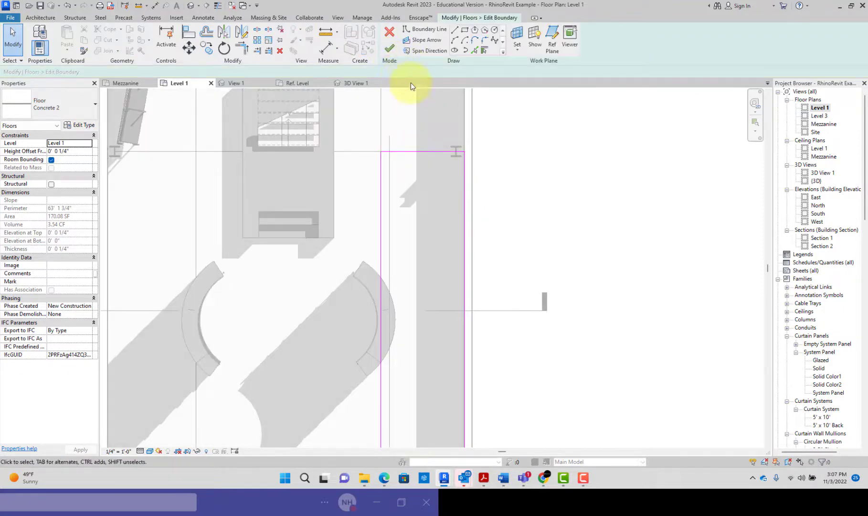
left_click(390, 47)
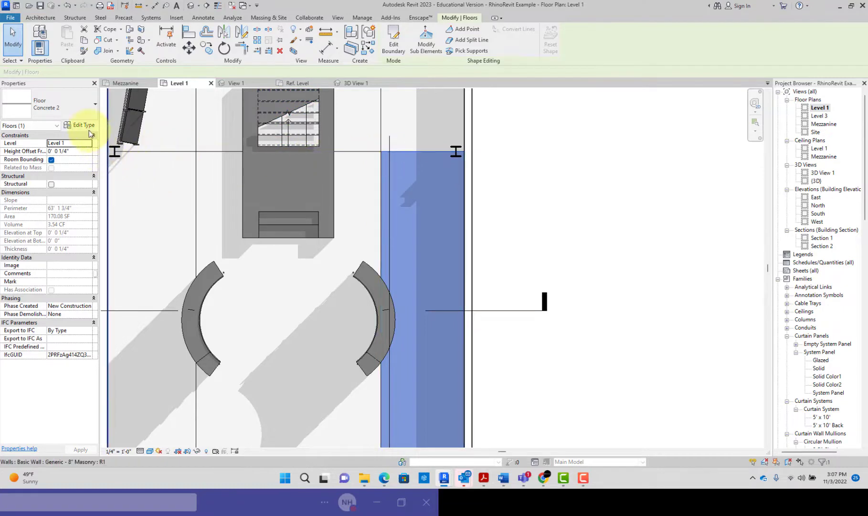
left_click(69, 125)
left_click(340, 138)
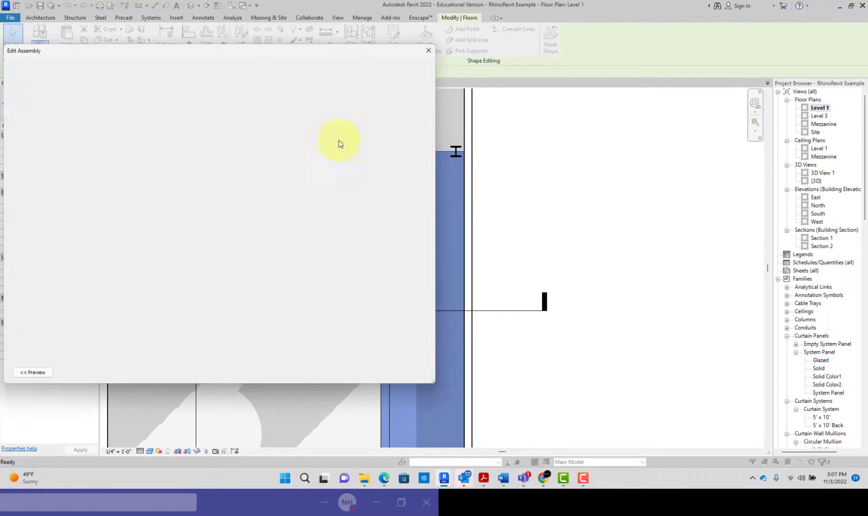
left_click(153, 137)
left_click(189, 136)
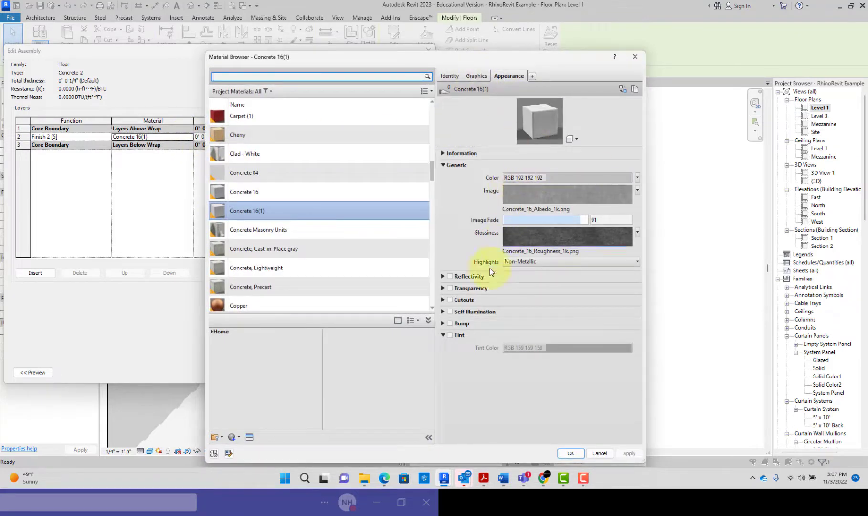
- Enable the tint on Concrete 16(1)'s appearance with color RGB 192 192 192 and apply the material and floor type changes
left_click(450, 335)
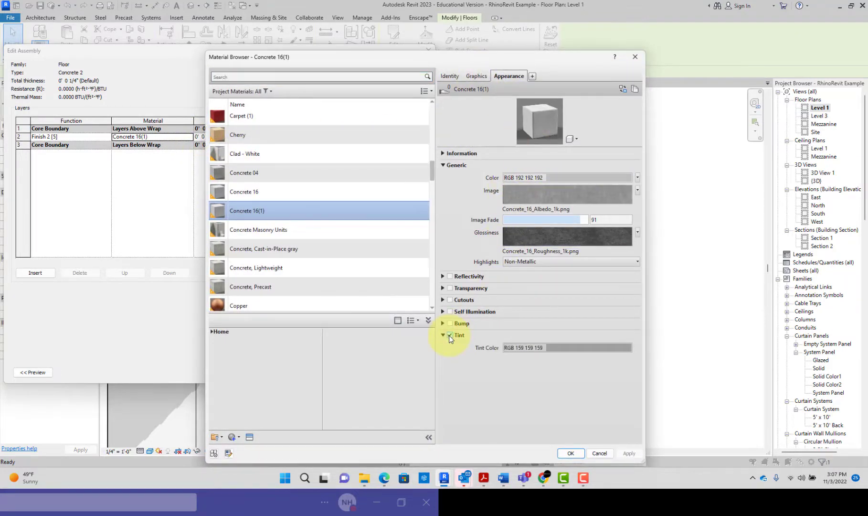
left_click(554, 349)
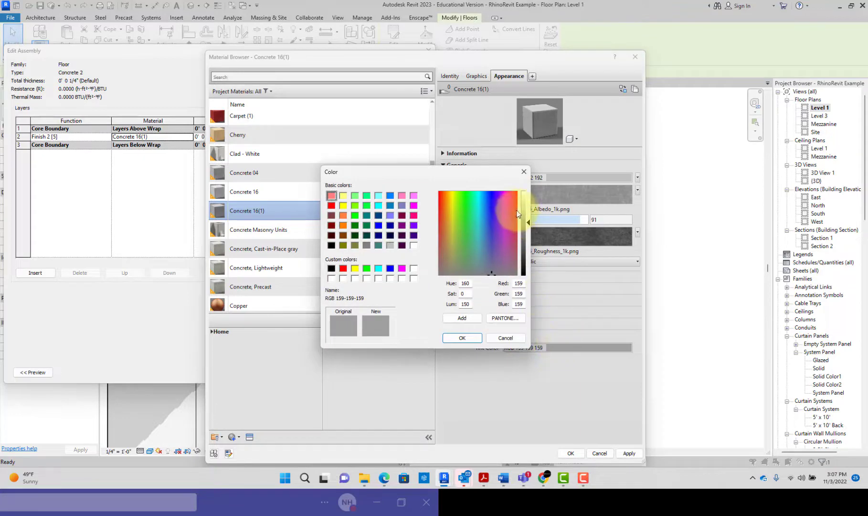
left_click(476, 338)
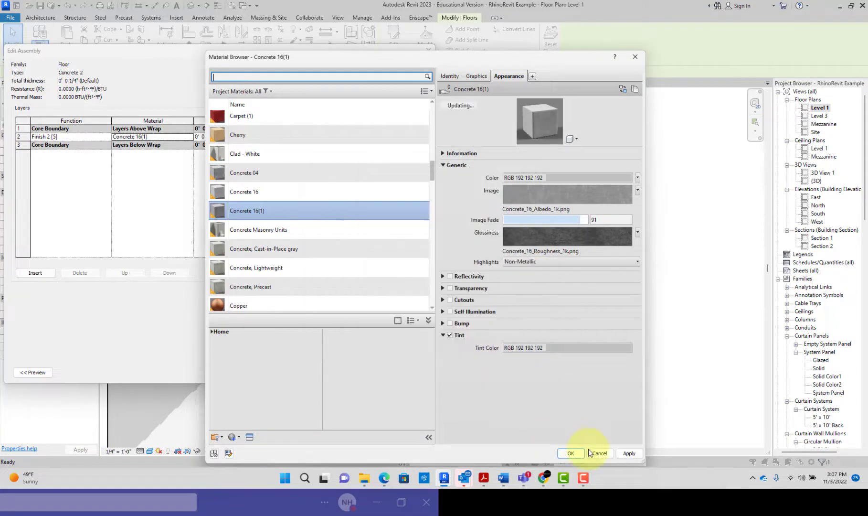
left_click(476, 76)
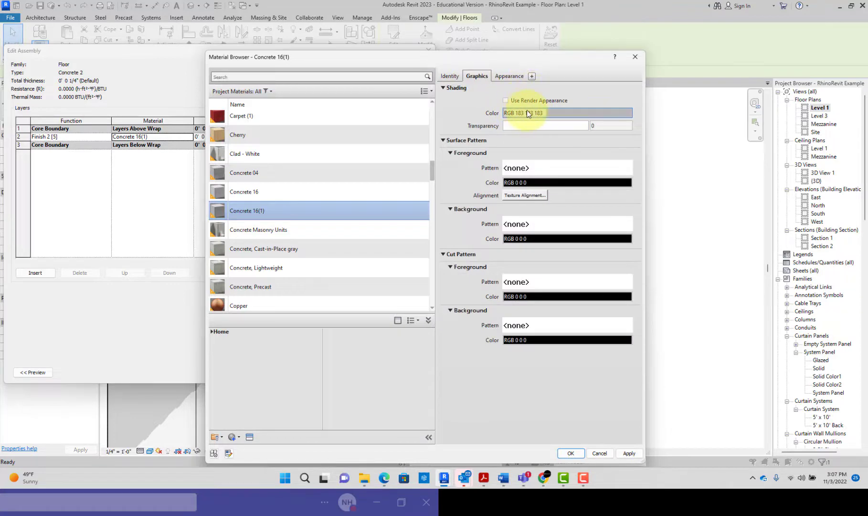
left_click(572, 453)
left_click(327, 365)
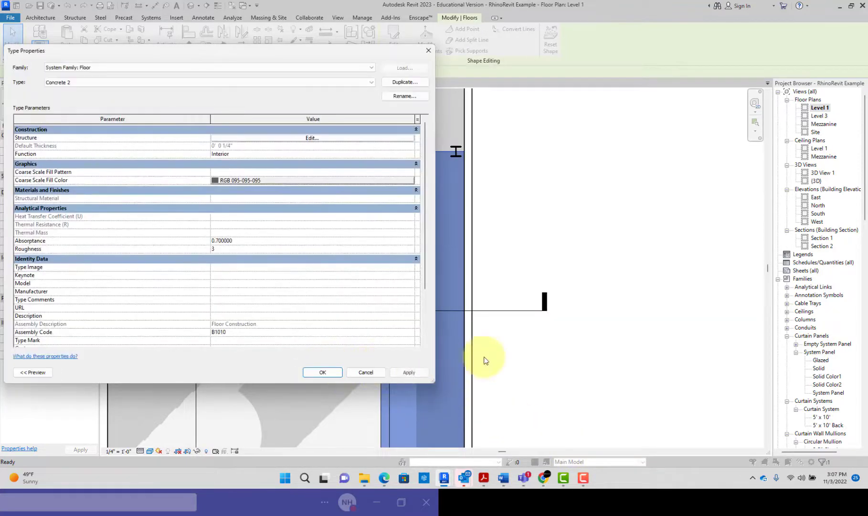
left_click(322, 372)
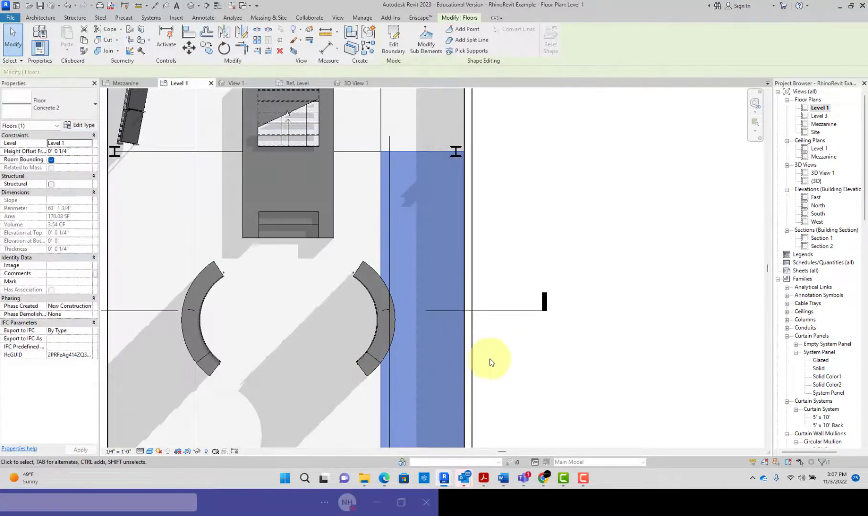
left_click(505, 253)
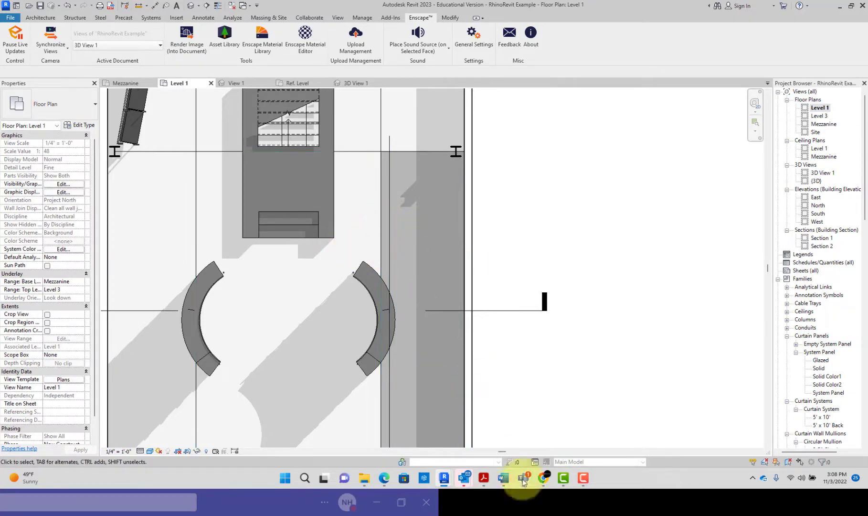
- Switch to Enscape and inspect the contrast between the two concrete floor panels beside the curved shelving and behind the glass front
mouse_move(447, 478)
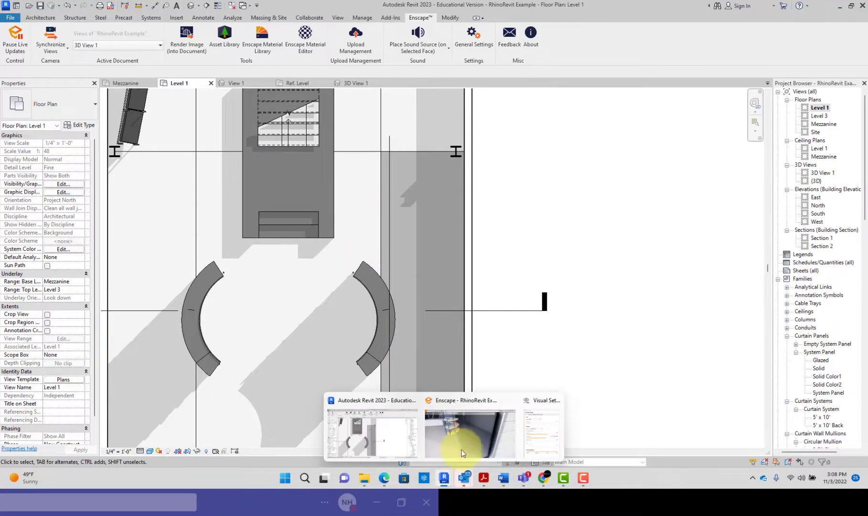
left_click(450, 437)
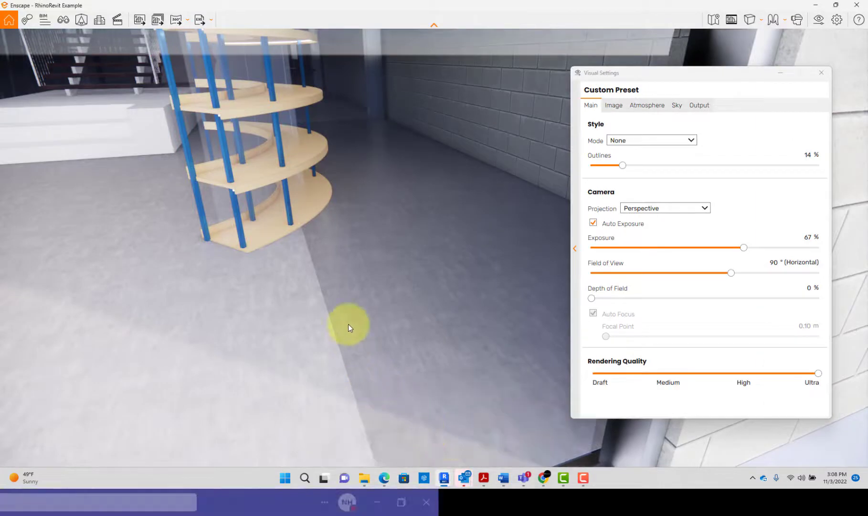
mouse_move(349, 308)
left_mouse_down()
mouse_move(355, 301)
mouse_move(354, 319)
left_mouse_up()
scroll(355, 330, "down", 3)
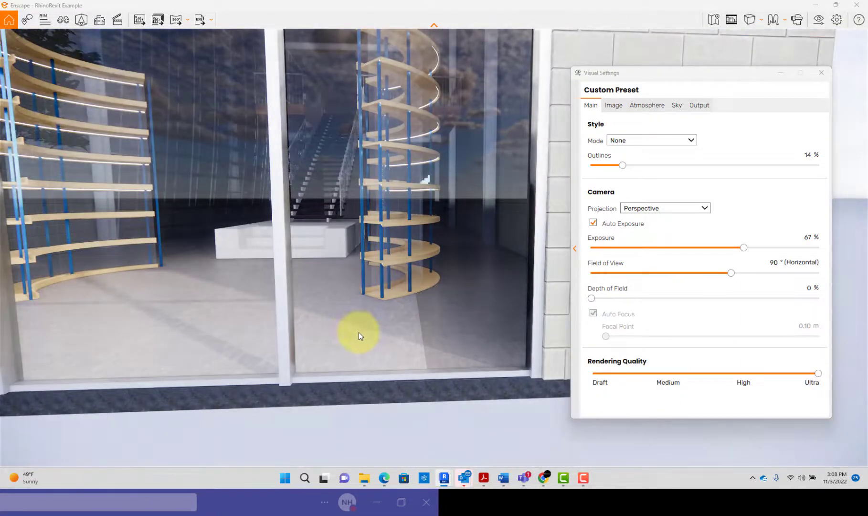
scroll(358, 331, "up", 3)
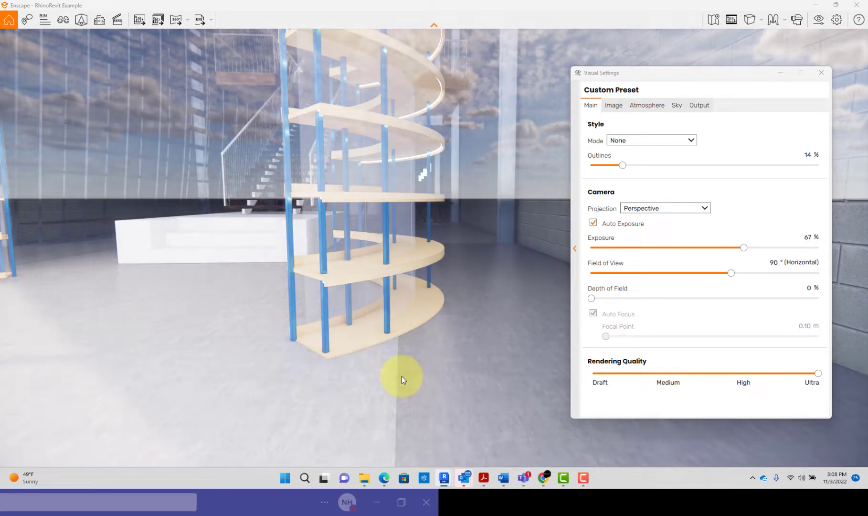
scroll(408, 374, "down", 1)
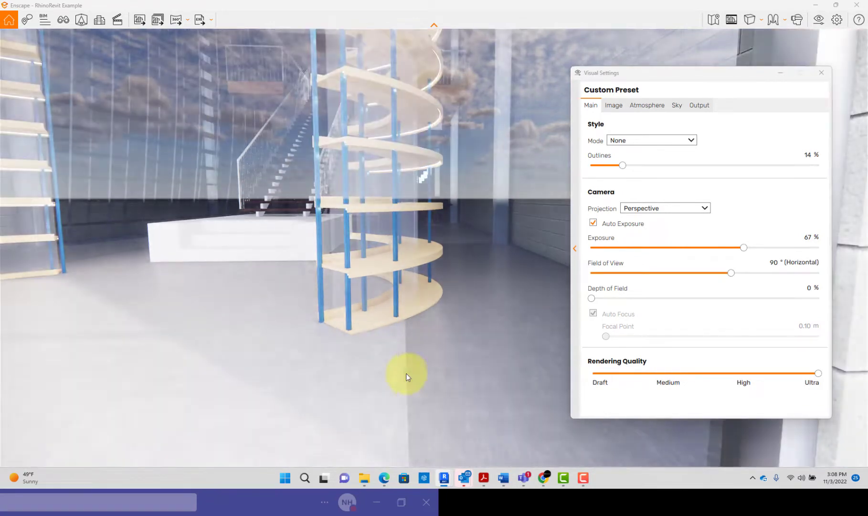
- Adjust the Enscape time of day to about 07:54 to change the sunlight on the floor panels
right_click_drag(365, 359, 365, 358, "shift")
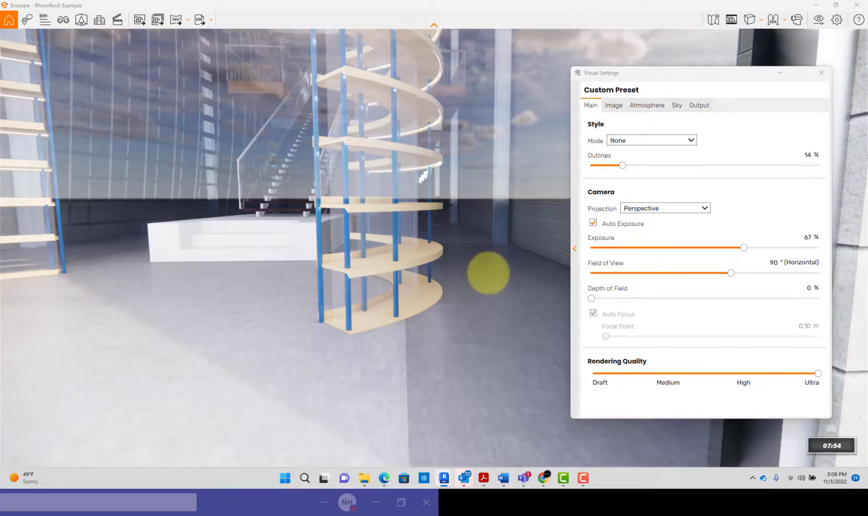
right_click_drag(492, 272, 489, 272, "shift")
scroll(473, 234, "up", 3)
scroll(473, 235, "down", 3)
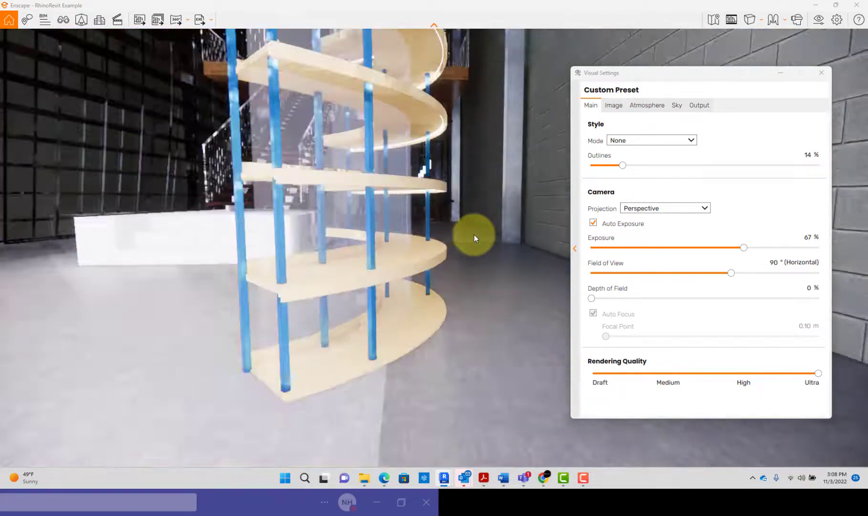
- Set the outlines in Enscape's visual settings to 75% for the interior view of the stair and floor joints
key("space")
key("w")
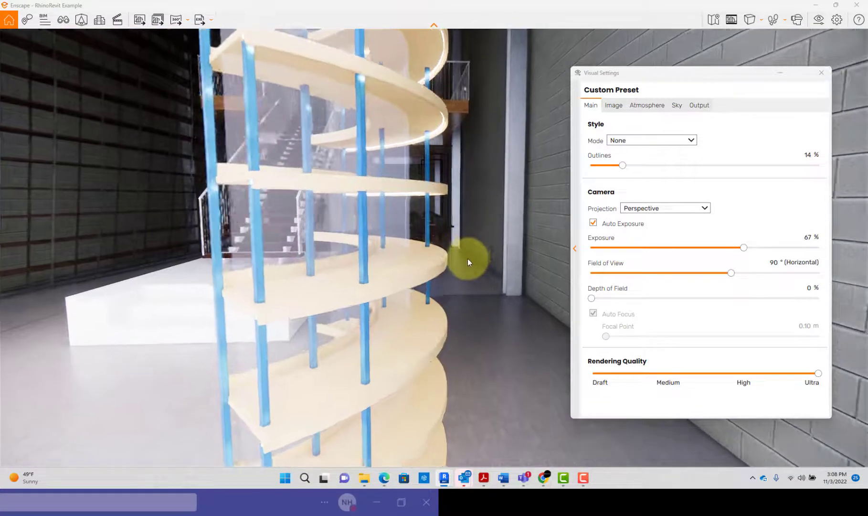
key("space")
key("w")
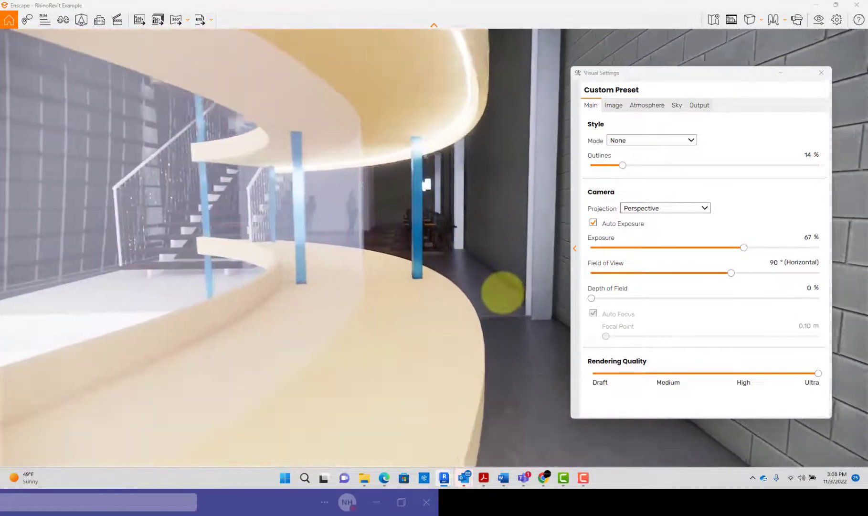
key("w")
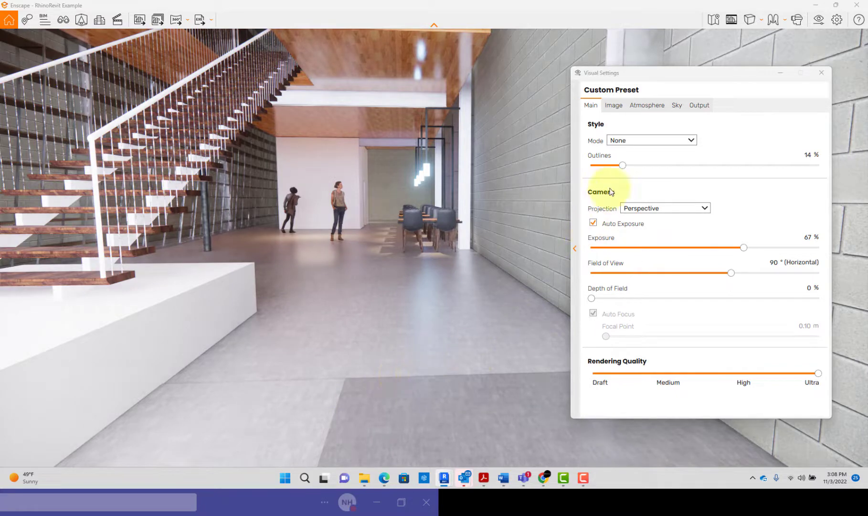
left_click_drag(621, 163, 761, 162)
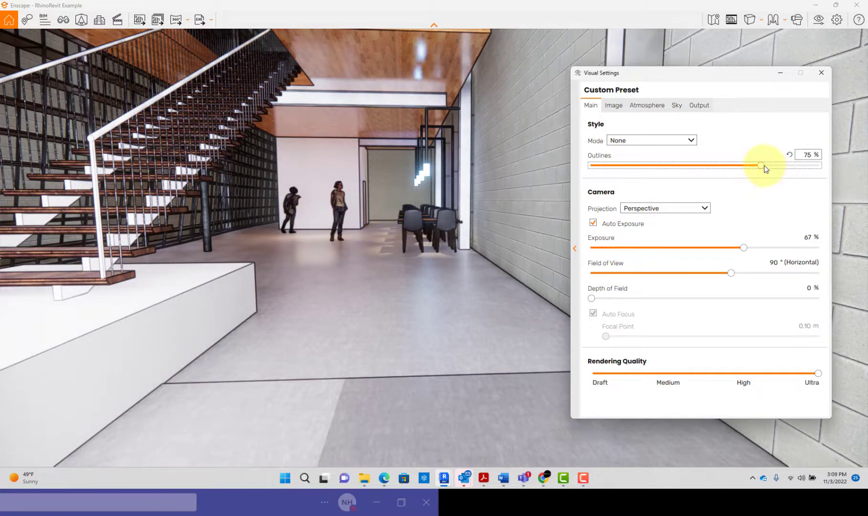
- Set the outlines in Enscape's visual settings to 25% and examine the stair and concrete floor from slightly different angles
left_click_drag(765, 166, 650, 172)
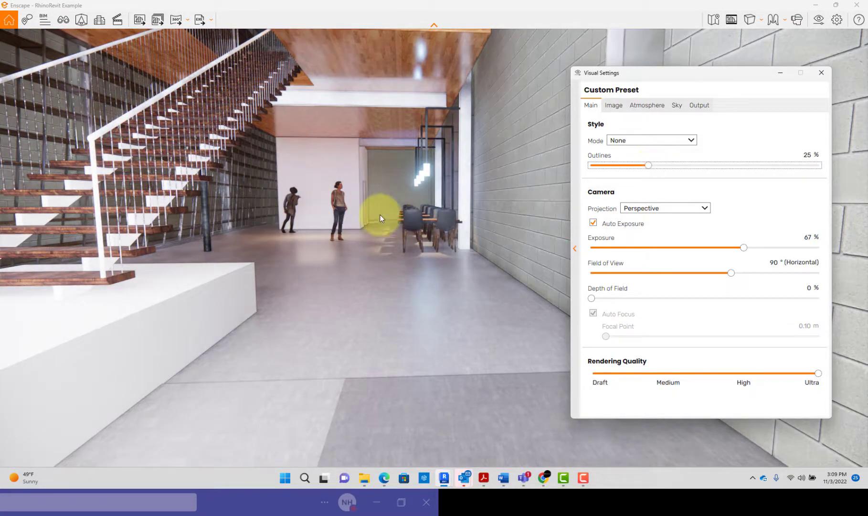
right_click_drag(380, 214, 379, 217)
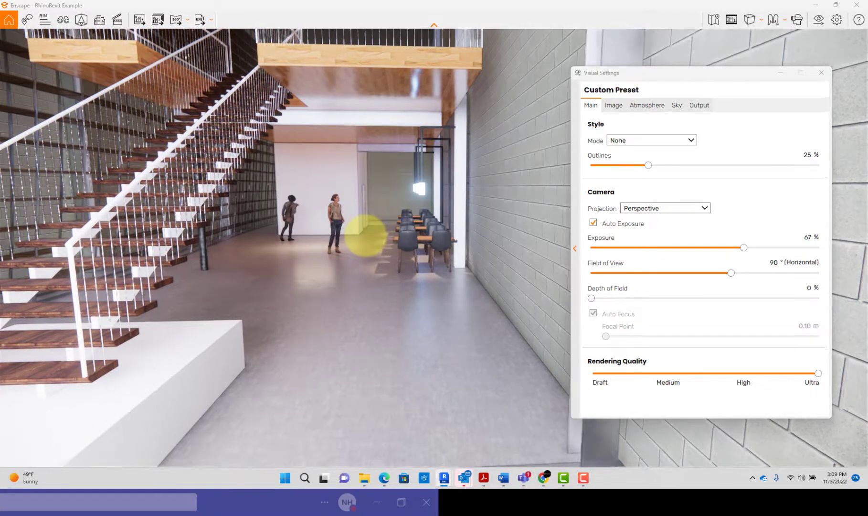
right_click_drag(367, 235, 398, 219)
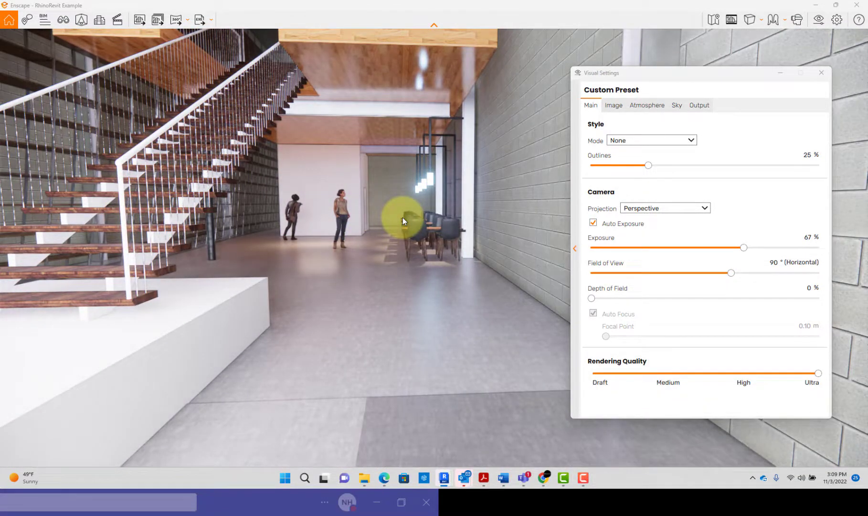
right_click_drag(403, 218, 403, 218)
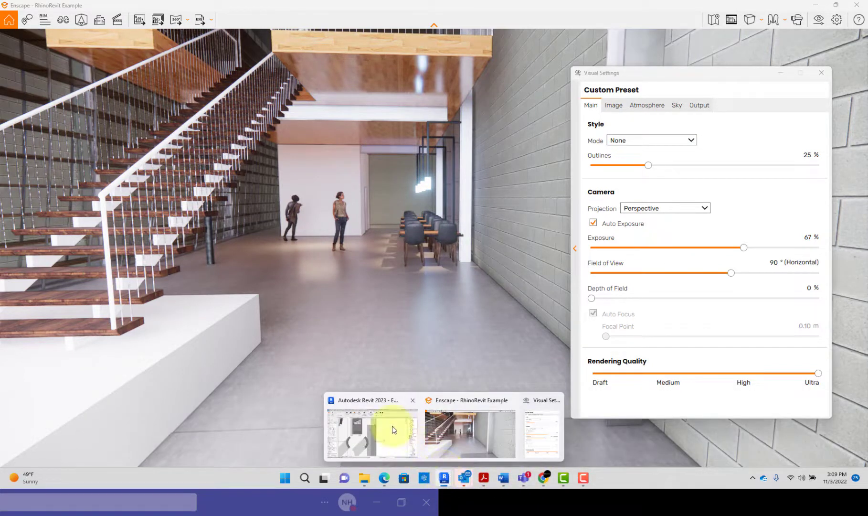
- Switch to Revit's Level 1 plan and extend the Concrete 2 floor boundary beside the curved shelving to meet the front curtain wall
left_click(392, 427)
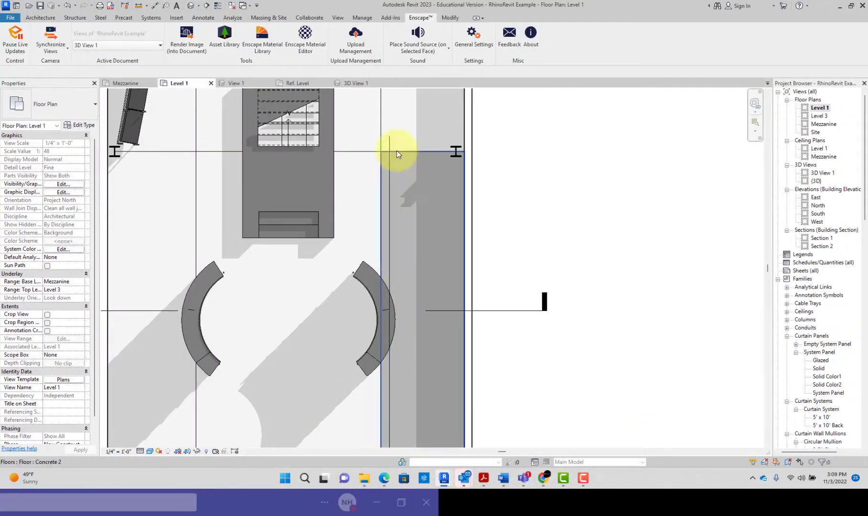
left_click(396, 152)
scroll(397, 152, "down", 5)
scroll(384, 237, "up", 3)
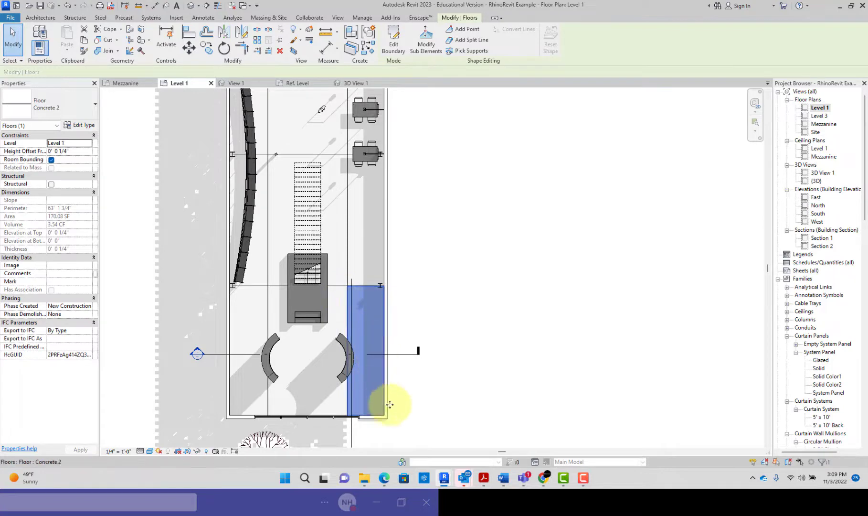
left_click(383, 429)
scroll(382, 429, "up", 4)
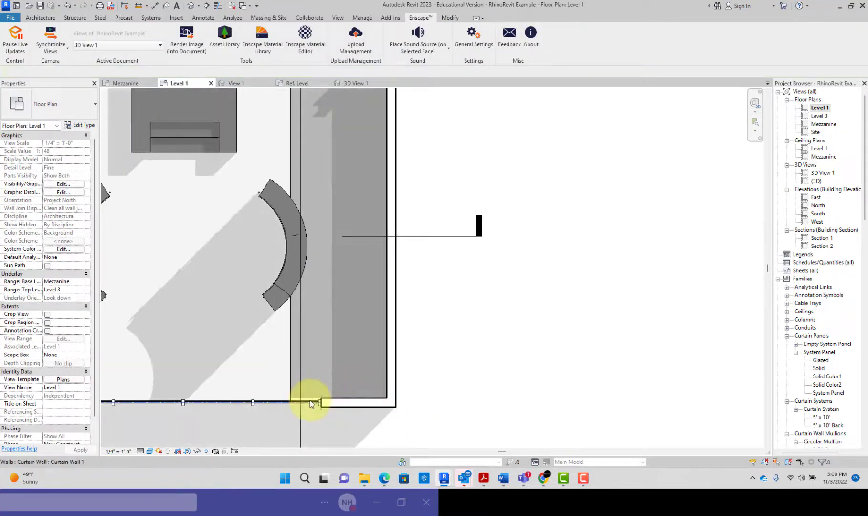
left_click(310, 401)
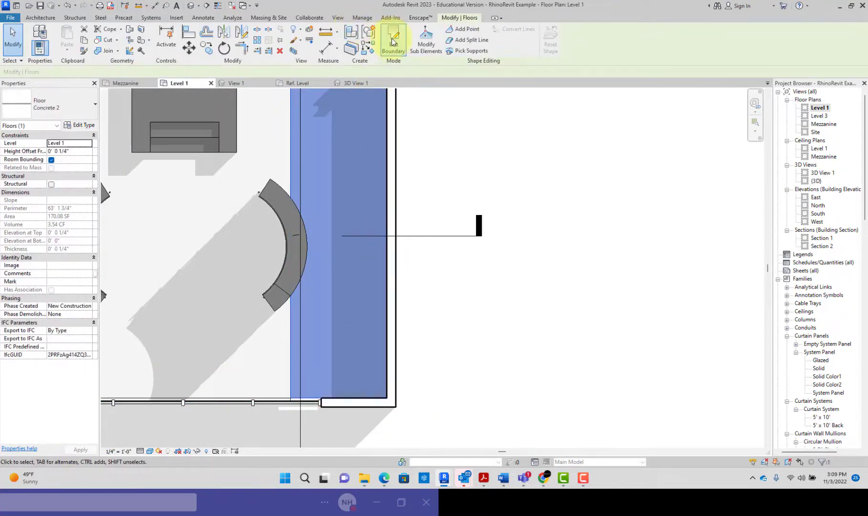
left_click(393, 42)
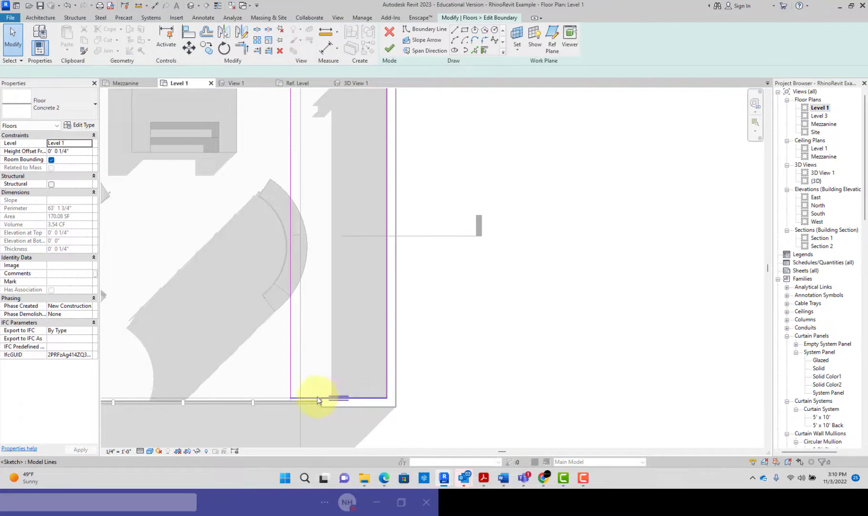
left_click(318, 398)
left_click_drag(321, 402, 321, 402)
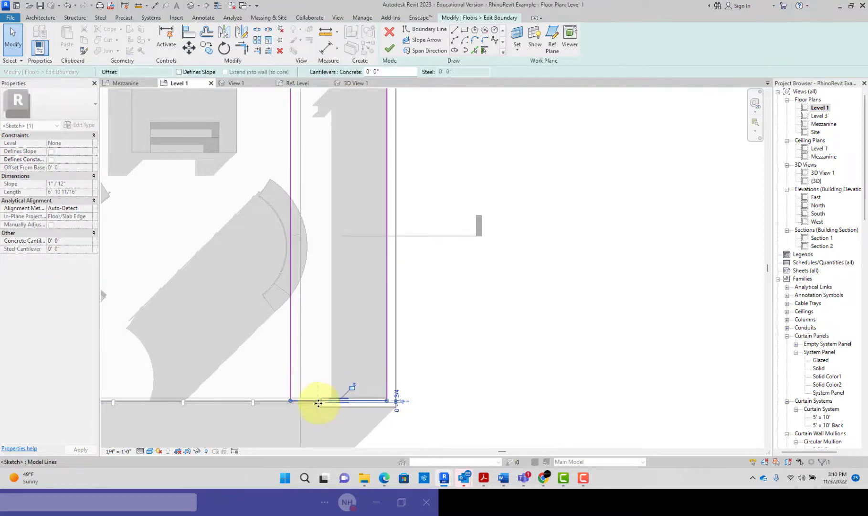
left_click(280, 401)
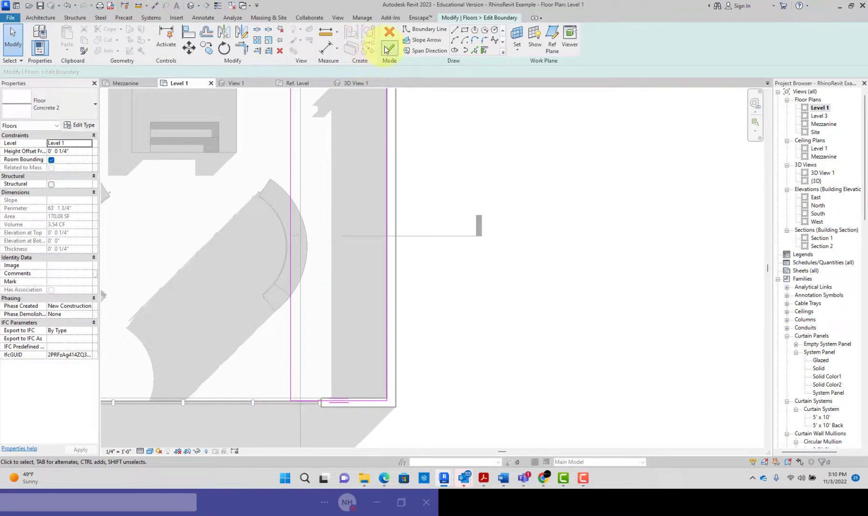
left_click(388, 48)
- Start a new architectural floor on Level 1 with a height offset of 0' 0 1/4"
scroll(351, 165, "down", 3)
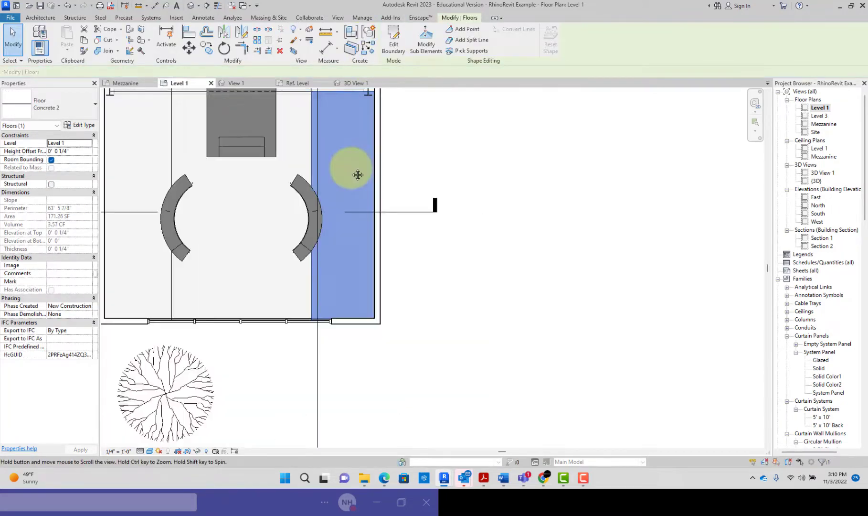
scroll(352, 166, "up", 1)
middle_click_drag(352, 166, 356, 387)
left_click(40, 18)
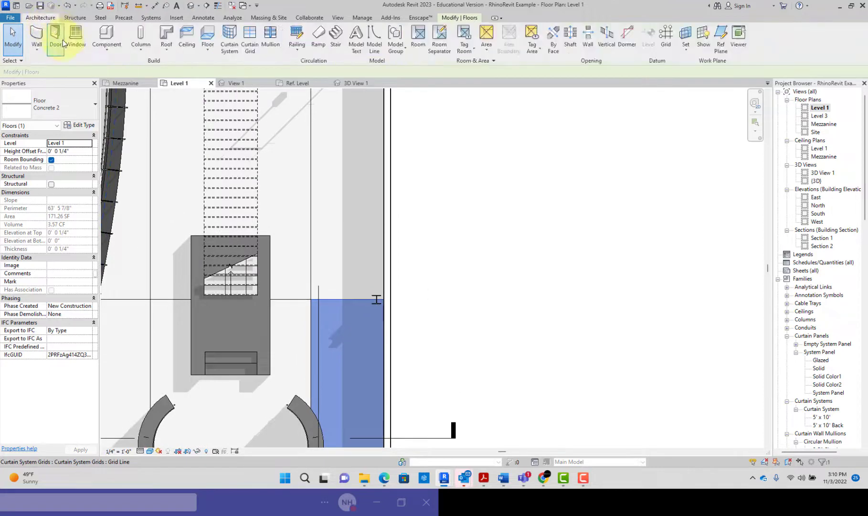
left_click(212, 47)
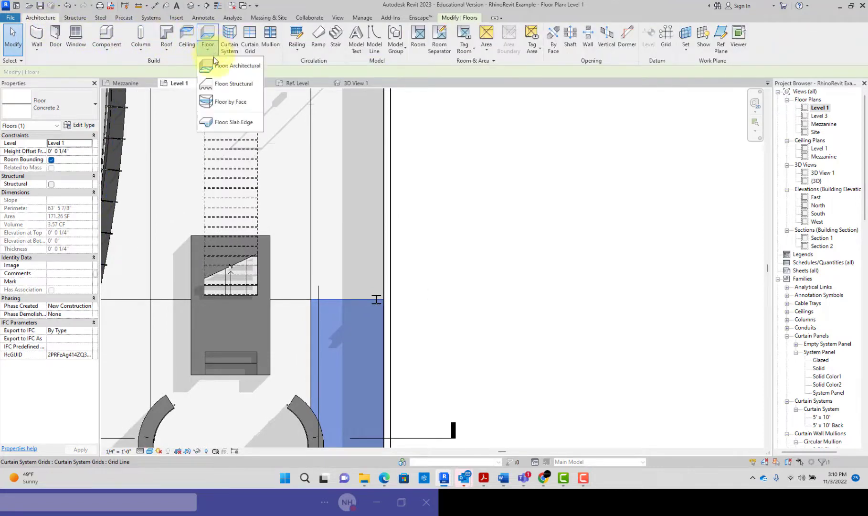
left_click(214, 70)
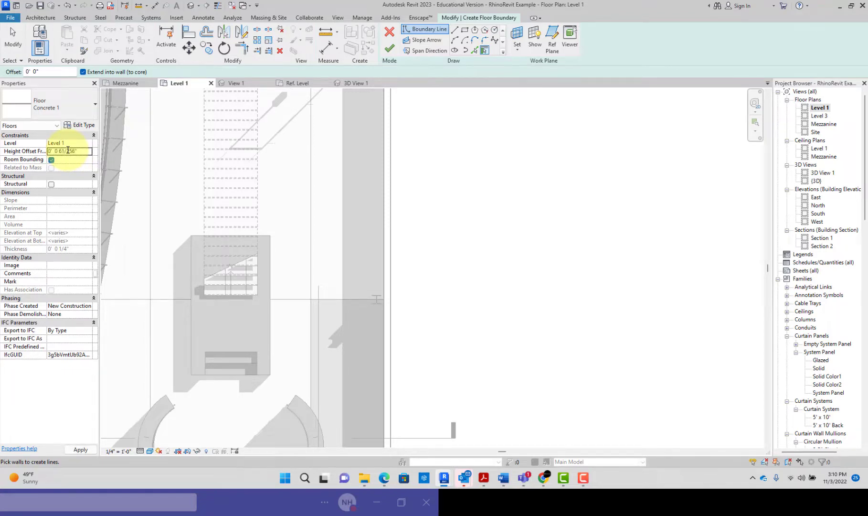
left_click(71, 153)
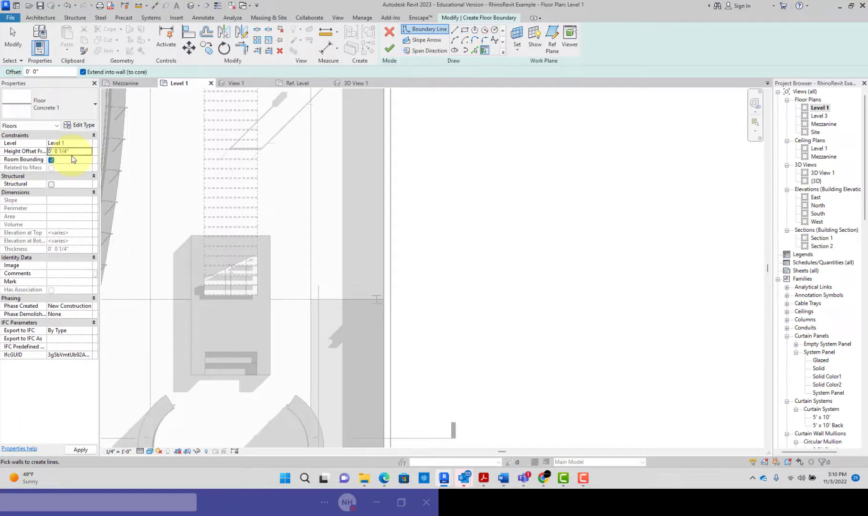
- Create a rectangular Concrete 2 panel of about 173 SF between the joint line and side wall, spanning the column bay beside the stair
left_click(465, 30)
mouse_move(436, 165)
middle_mouse_down()
mouse_move(393, 401)
mouse_move(384, 281)
middle_mouse_up()
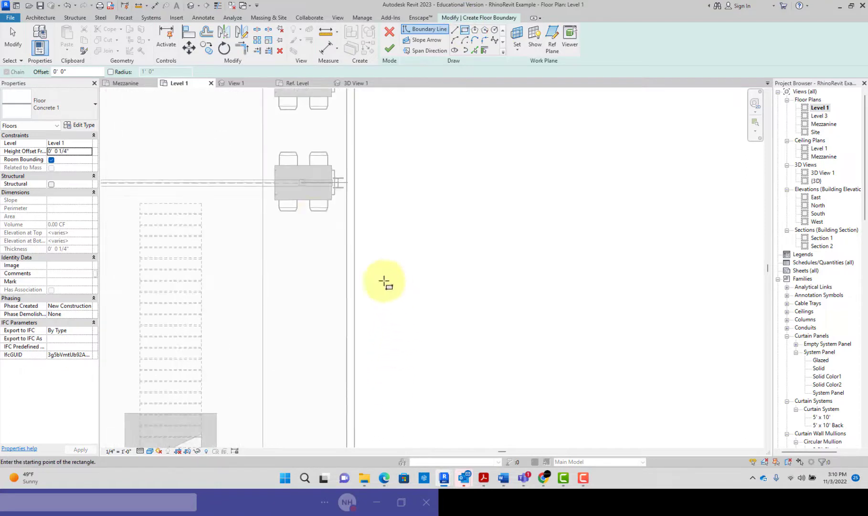
scroll(300, 213, "down", 2)
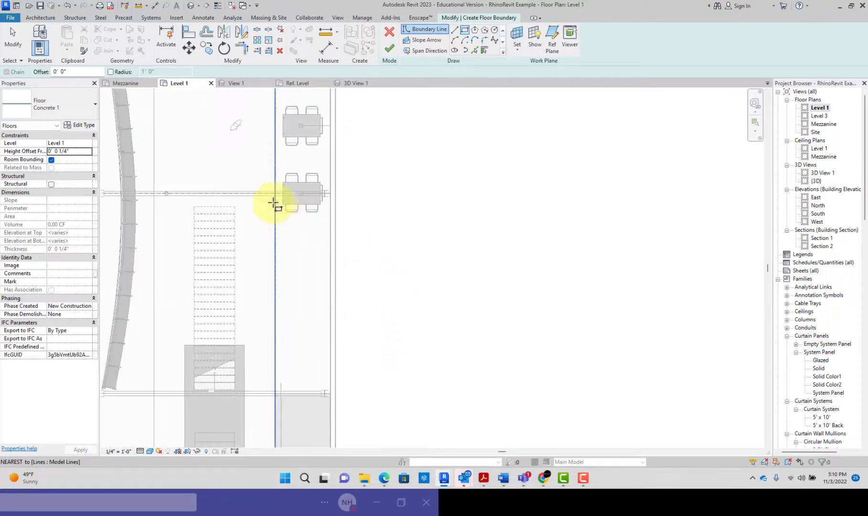
left_click(298, 238)
left_click(329, 393)
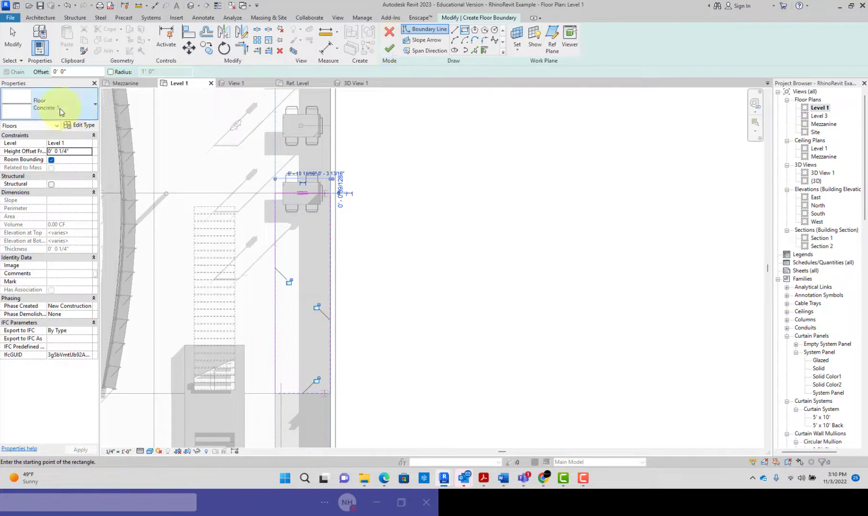
left_click(81, 106)
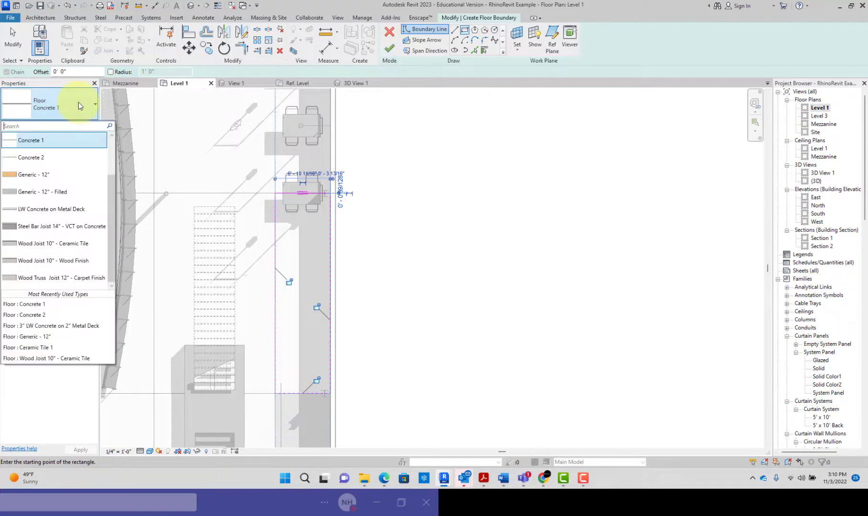
left_click(57, 158)
left_click(390, 49)
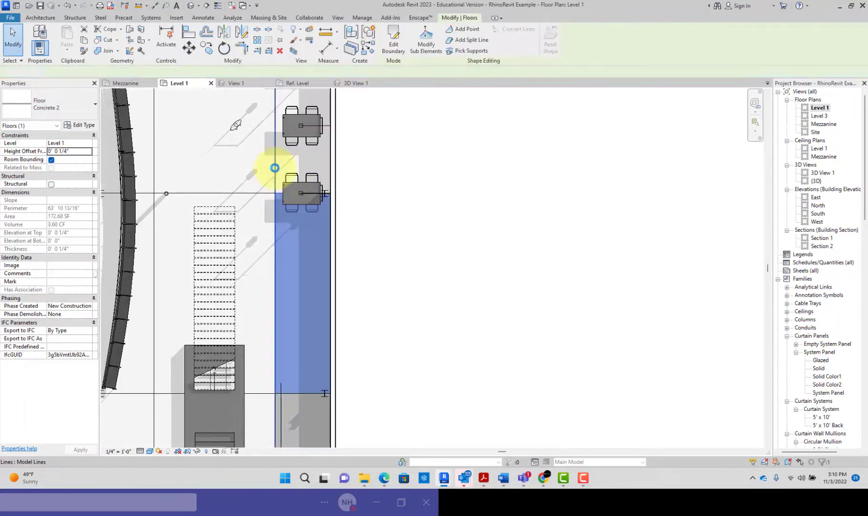
- Create a rectangular Concrete 2 floor panel of about 381 SF under the stair, between the two long joint lines and adjacent column lines
left_click(44, 18)
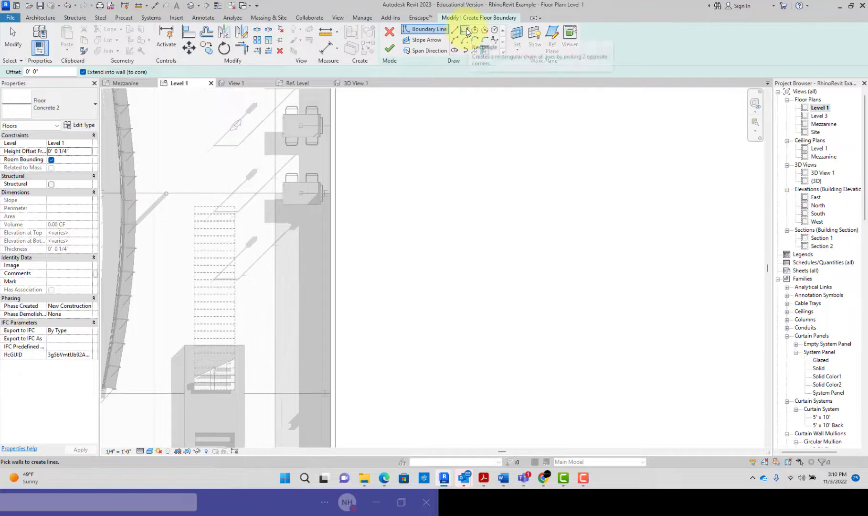
left_click(465, 30)
left_click(154, 193)
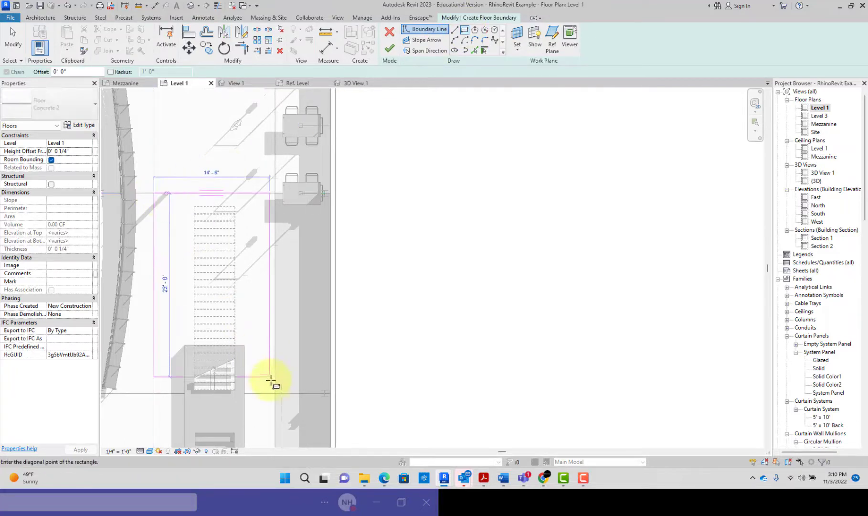
left_click(275, 393)
left_click(16, 40)
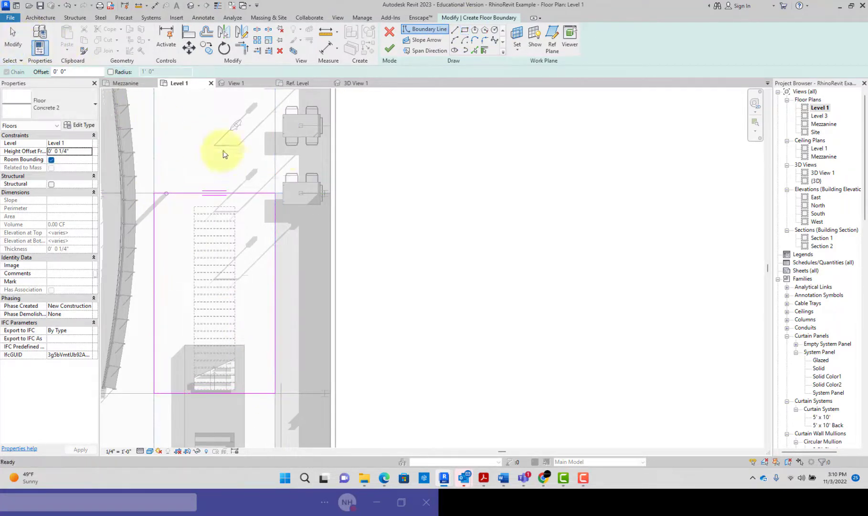
middle_click_drag(275, 165, 283, 278)
scroll(283, 279, "up", 1)
left_click(395, 49)
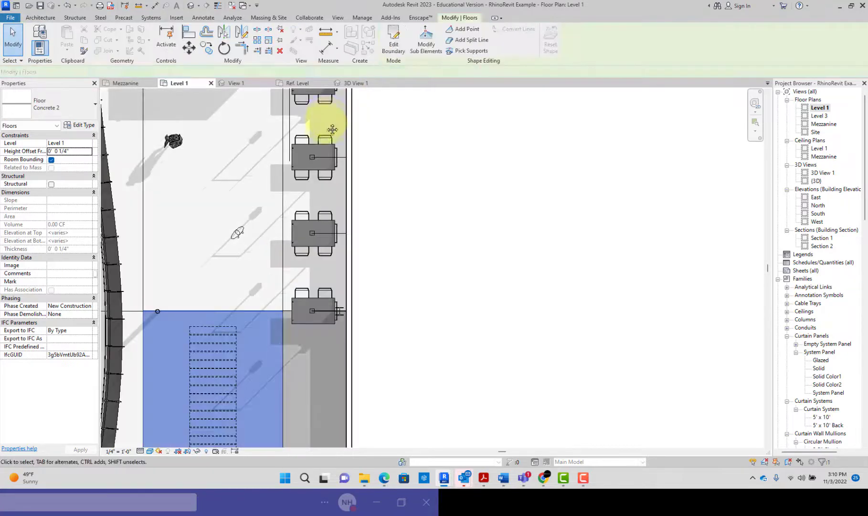
- Create a Concrete 2 floor panel of about 379 SF between the long joint lines, from the enclosed rooms to the stair panel
middle_click_drag(329, 128, 330, 229)
scroll(330, 228, "down", 1)
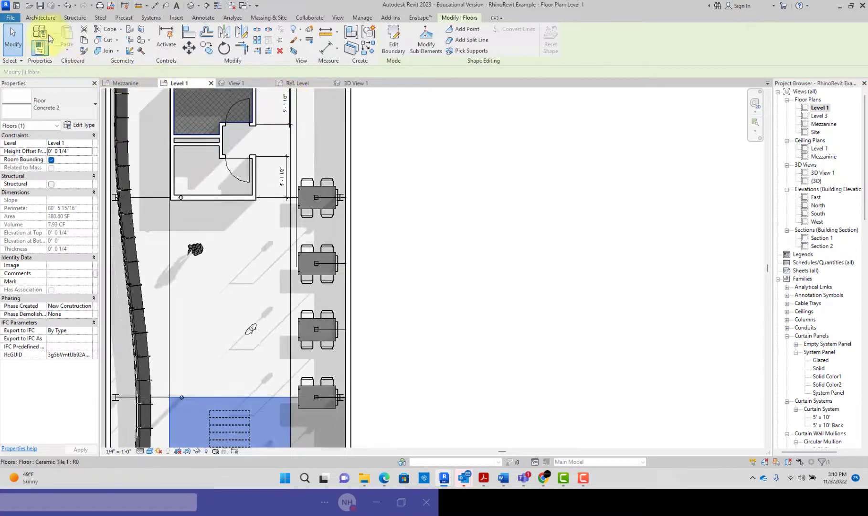
left_click(40, 17)
left_click(209, 38)
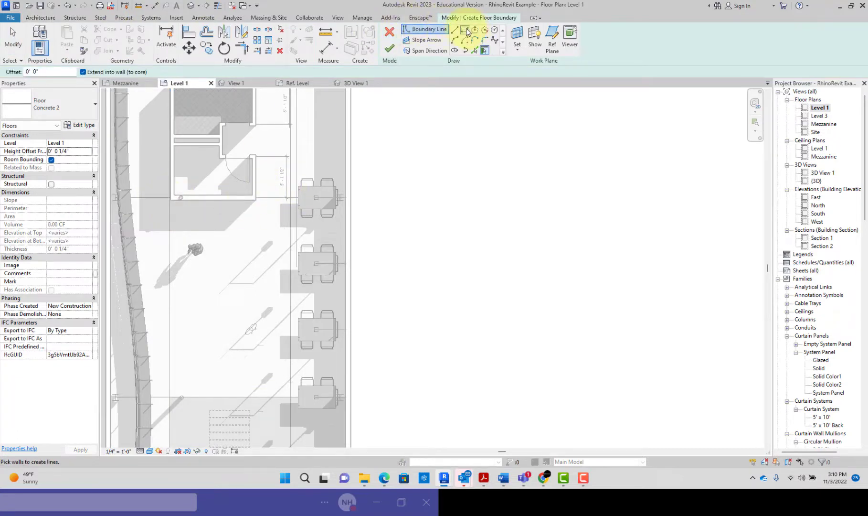
left_click(291, 197)
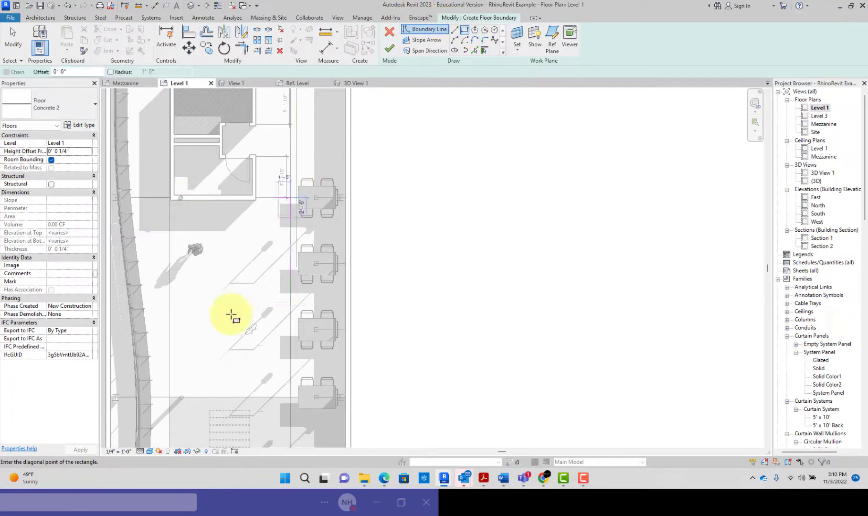
left_click(169, 396)
left_click(389, 48)
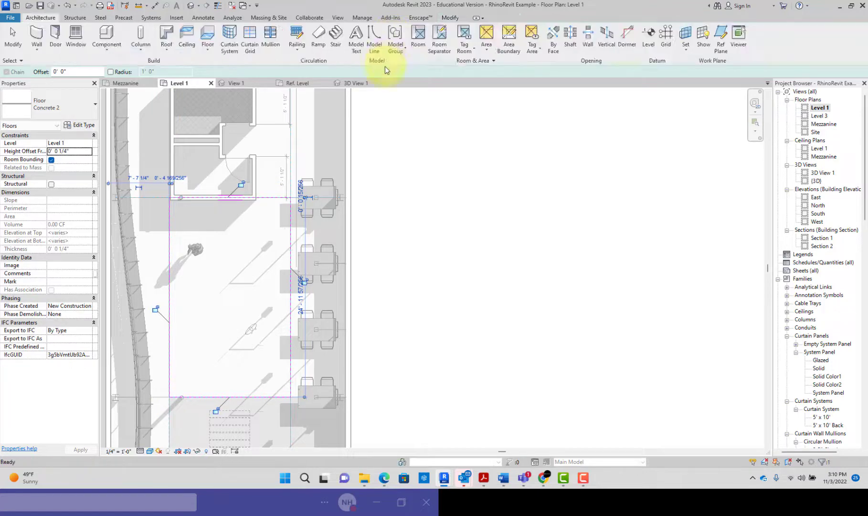
- Create a rectangular Concrete 2 floor panel of about 172 SF under the dining tables, between the long joint line and side wall
left_click(40, 17)
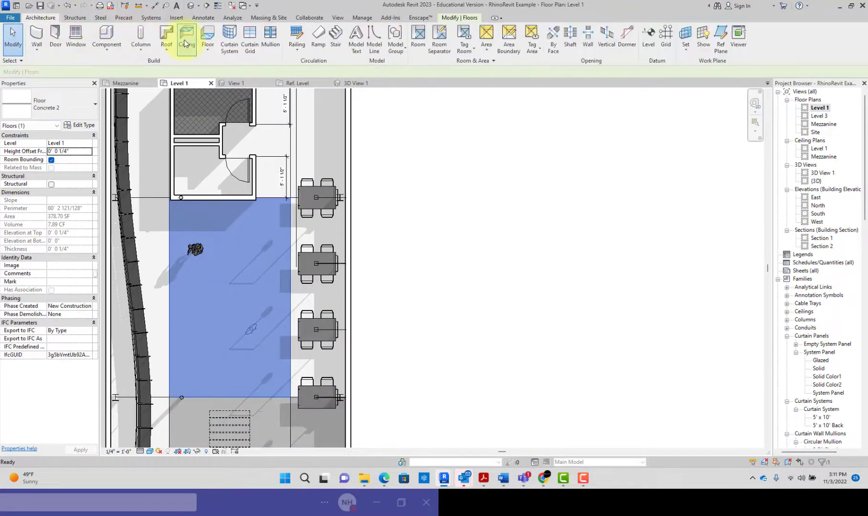
left_click(207, 45)
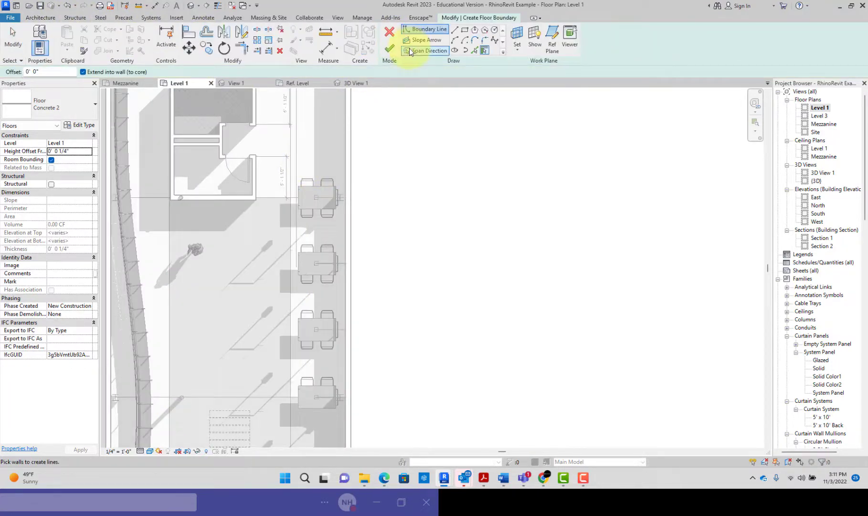
left_click(464, 31)
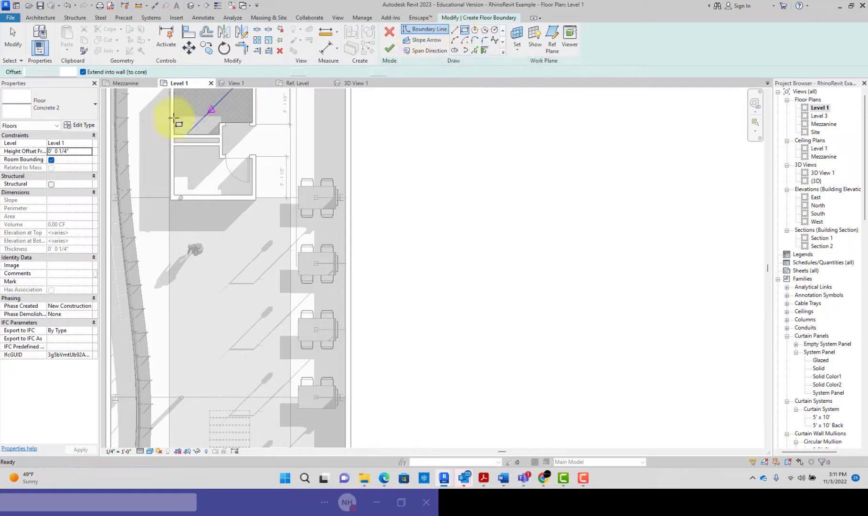
left_click(77, 106)
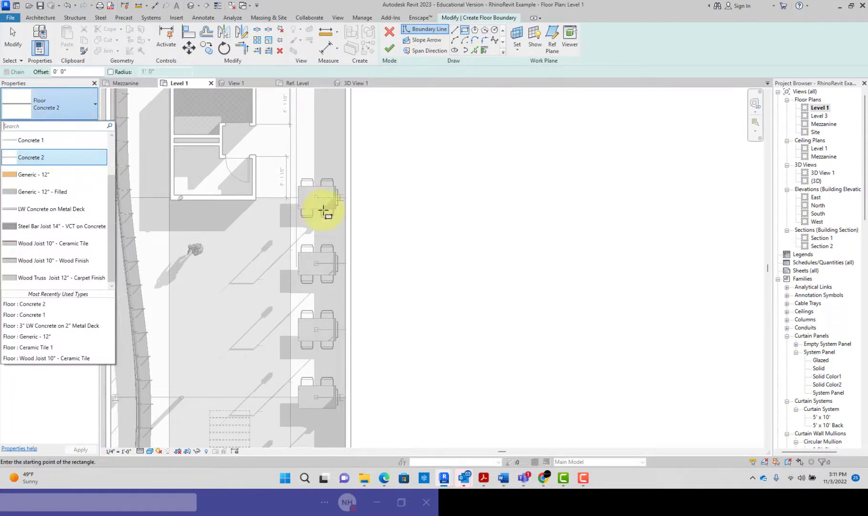
left_click(290, 197)
left_click(290, 198)
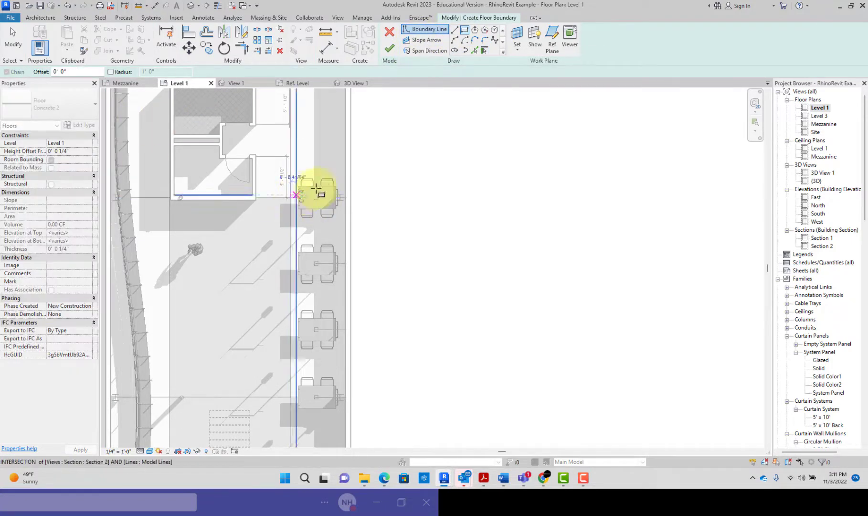
left_click(345, 397)
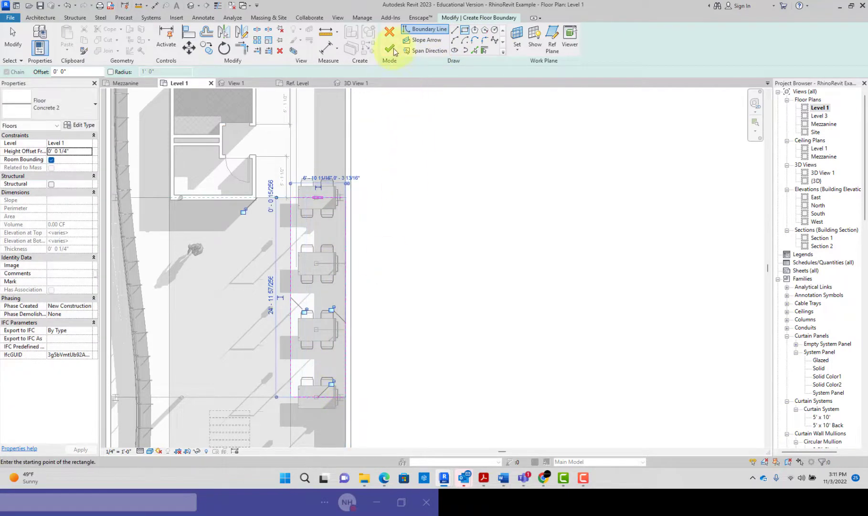
left_click(390, 47)
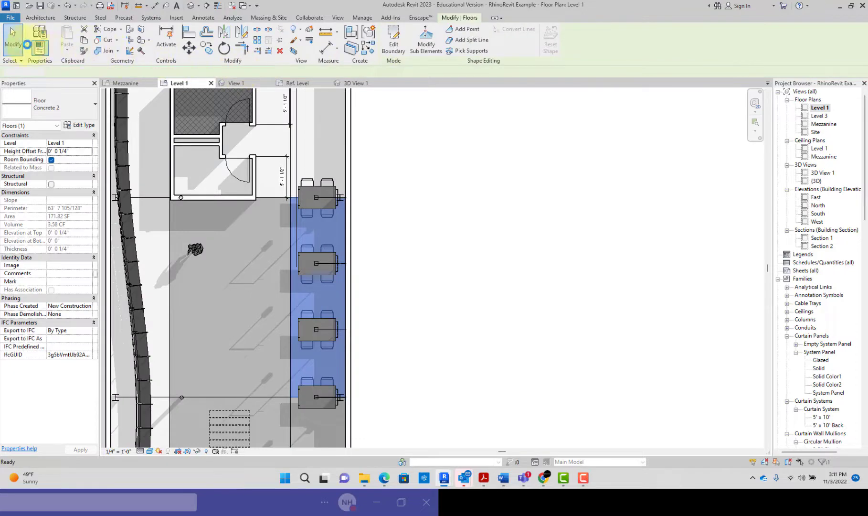
left_click(441, 191)
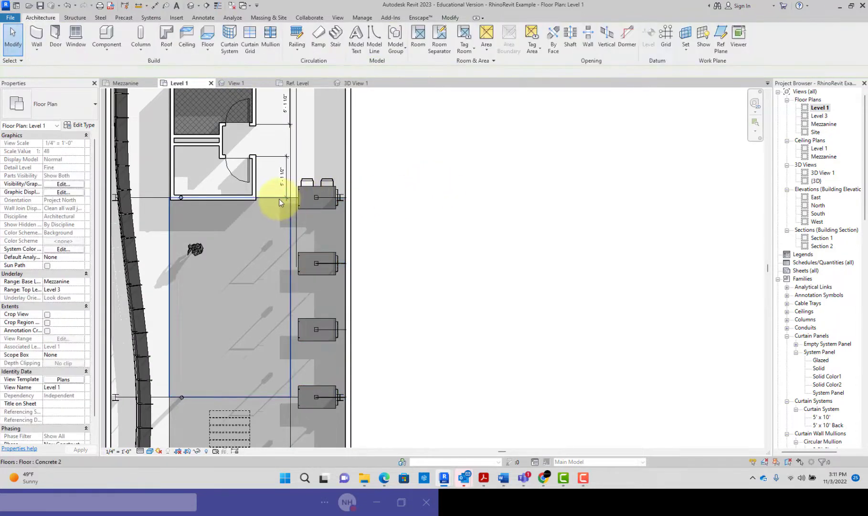
- Change the two central floor panels, beside the dining tables and under the stair, to the Concrete 1 type
left_click(279, 200)
scroll(282, 216, "down", 2)
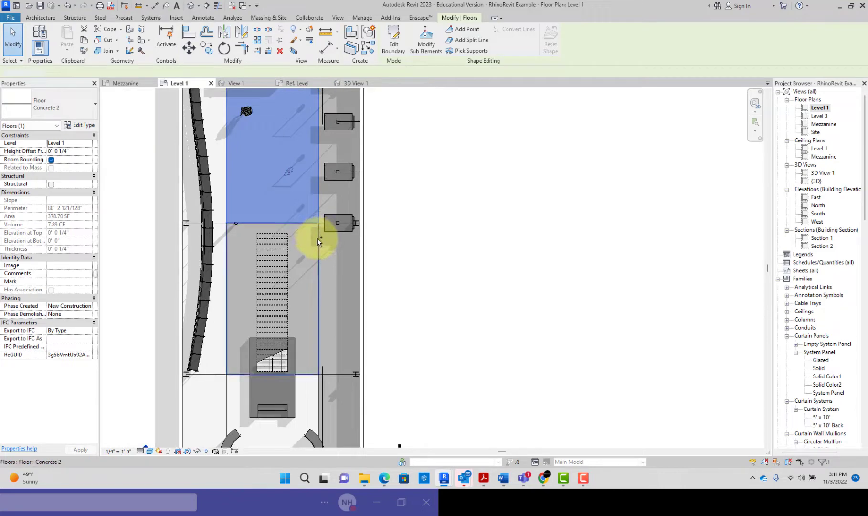
left_click(318, 239, "ctrl")
left_click(81, 104)
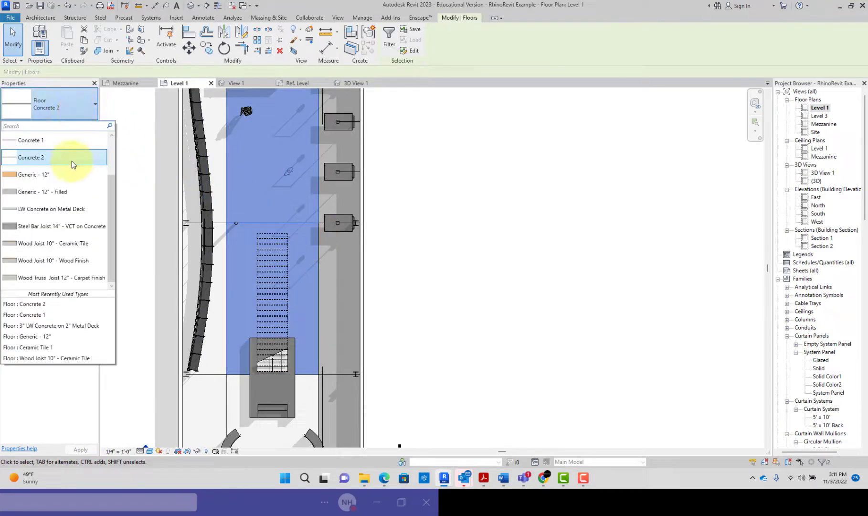
left_click(69, 140)
left_click(447, 183)
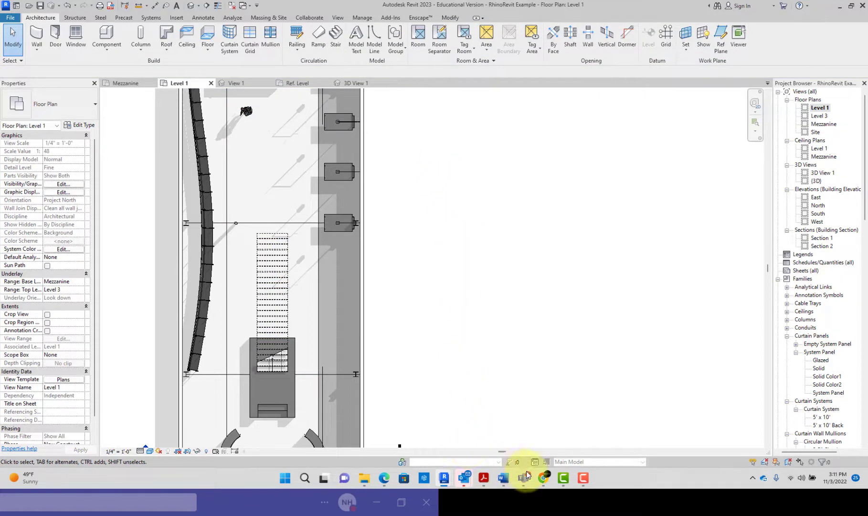
- Switch to Enscape to examine the contrast between the central and side floor panels, and return to the Level 1 plan
mouse_move(451, 480)
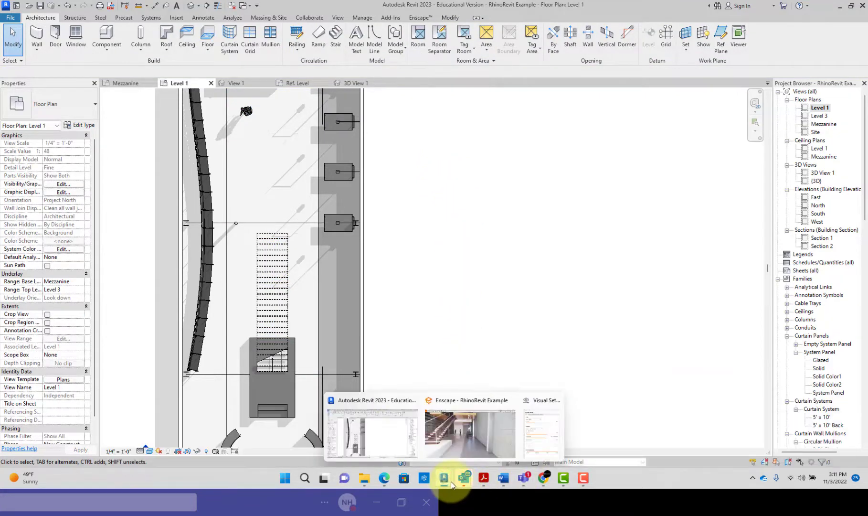
left_click(463, 456)
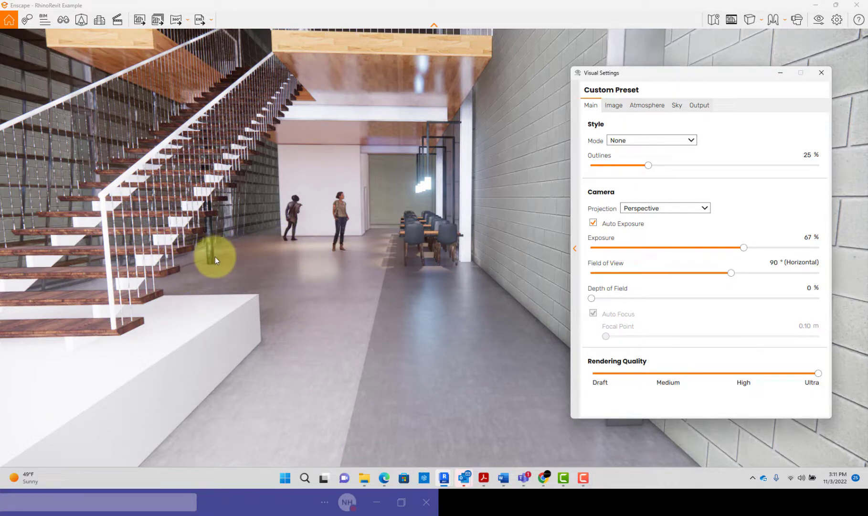
left_click(816, 5)
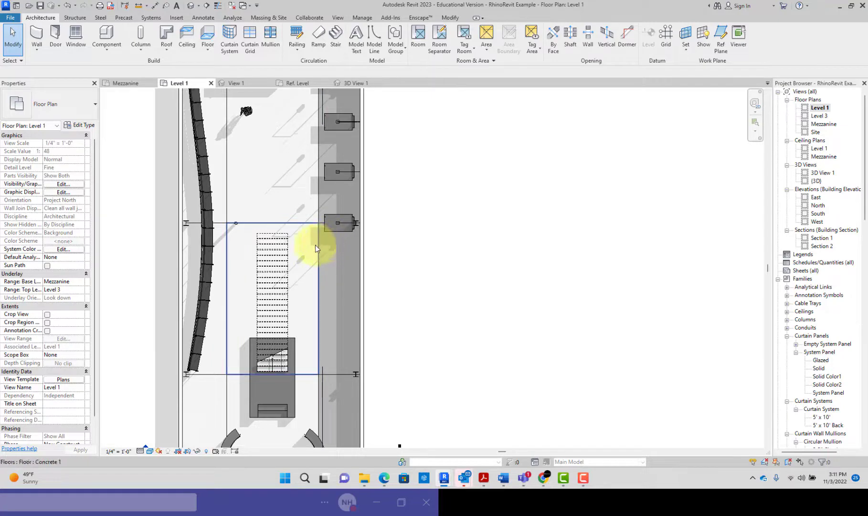
- Edit the boundary of the Concrete 2 side panel beside the stair, pulling its lower edge about 1/4" back from the column line
scroll(339, 272, "up", 1)
scroll(343, 359, "up", 2)
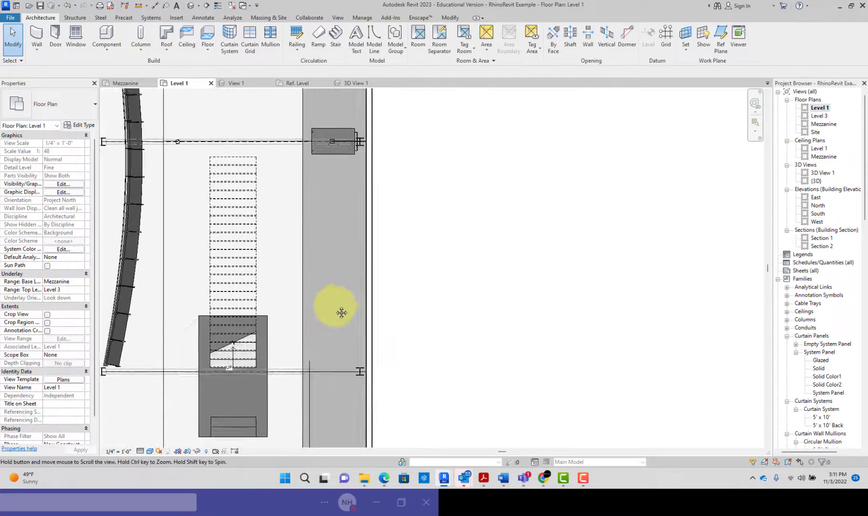
left_click(342, 330)
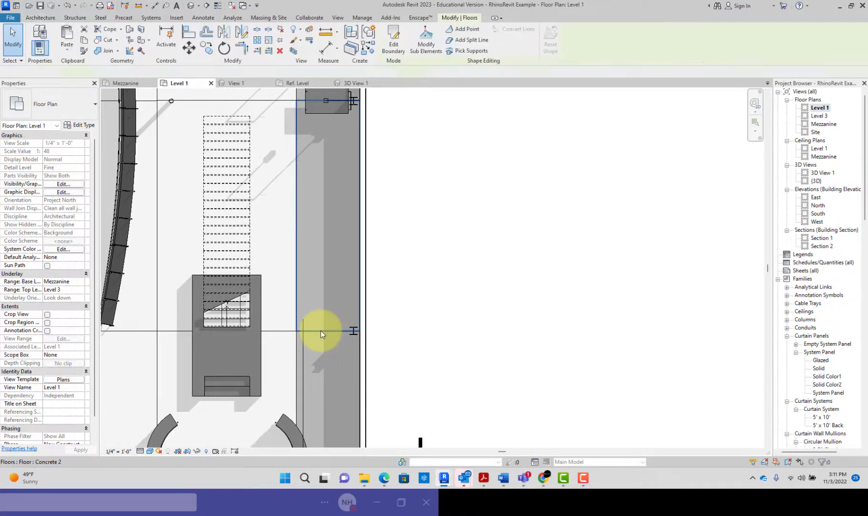
left_click(393, 48)
scroll(347, 352, "up", 3)
left_click(331, 272)
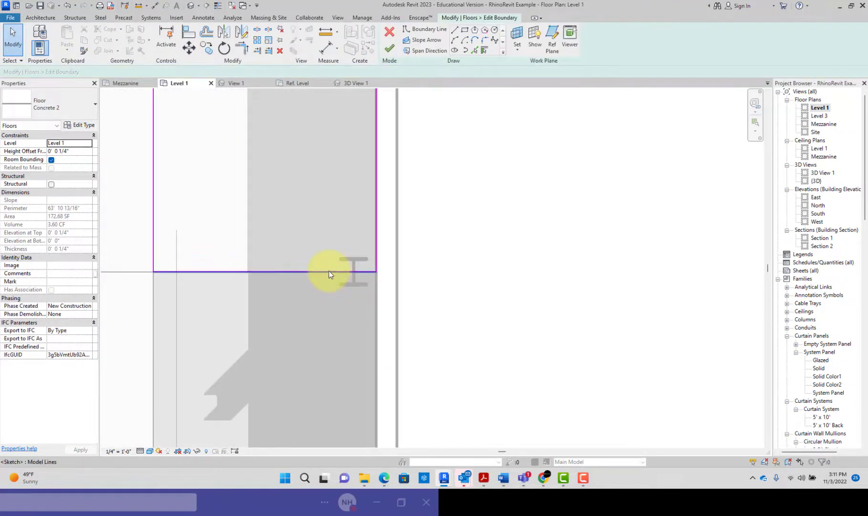
scroll(329, 272, "up", 2)
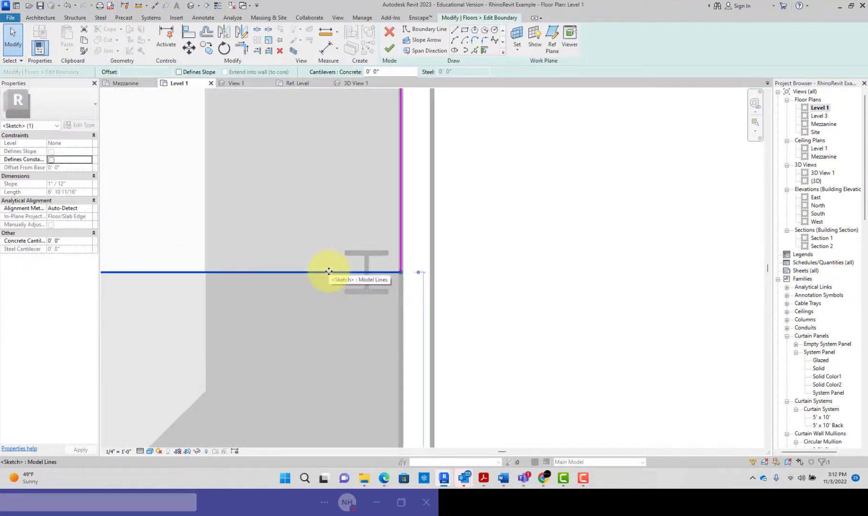
left_click_drag(328, 272, 329, 270)
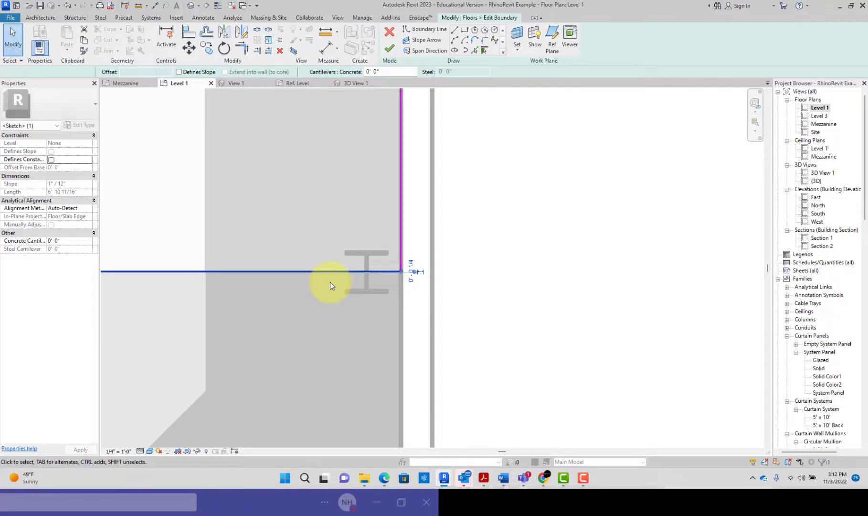
left_click(330, 284)
left_click(389, 47)
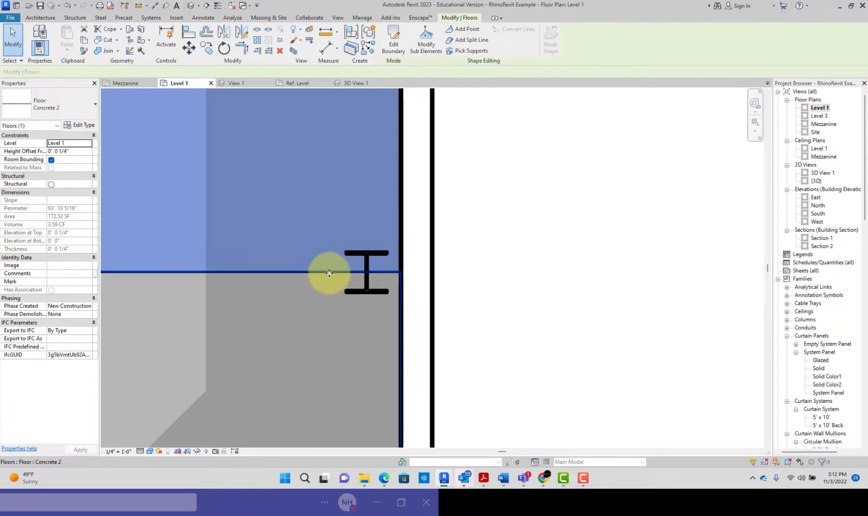
left_click(239, 296)
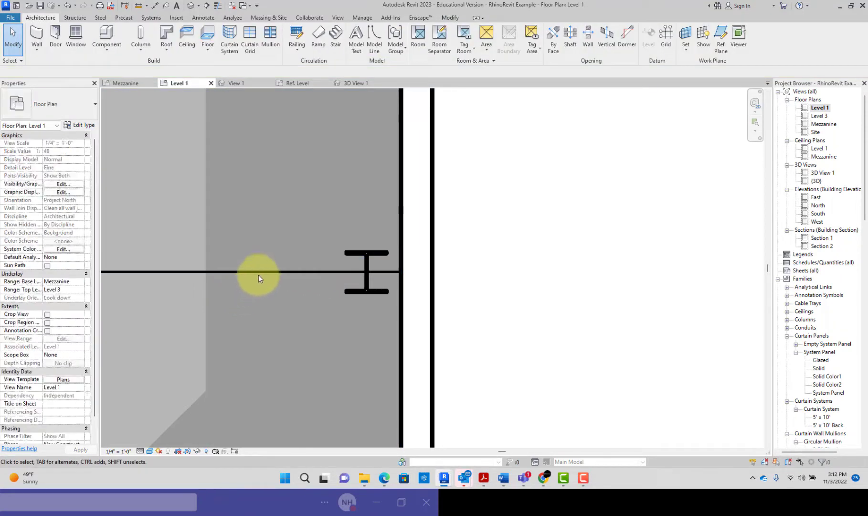
- Edit the boundary of the adjoining Concrete 2 panel below, shifting its upper edge slightly down to leave a joint gap at the column line
left_click(259, 273)
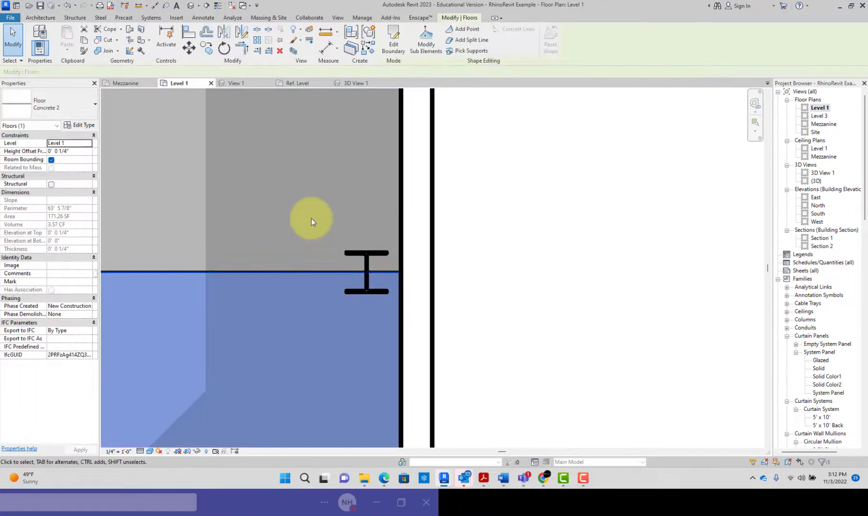
left_click(394, 48)
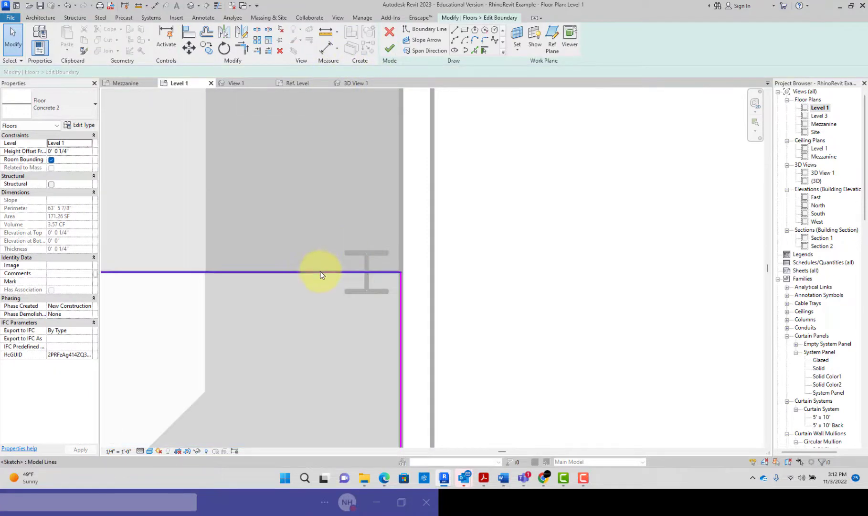
left_click(320, 273)
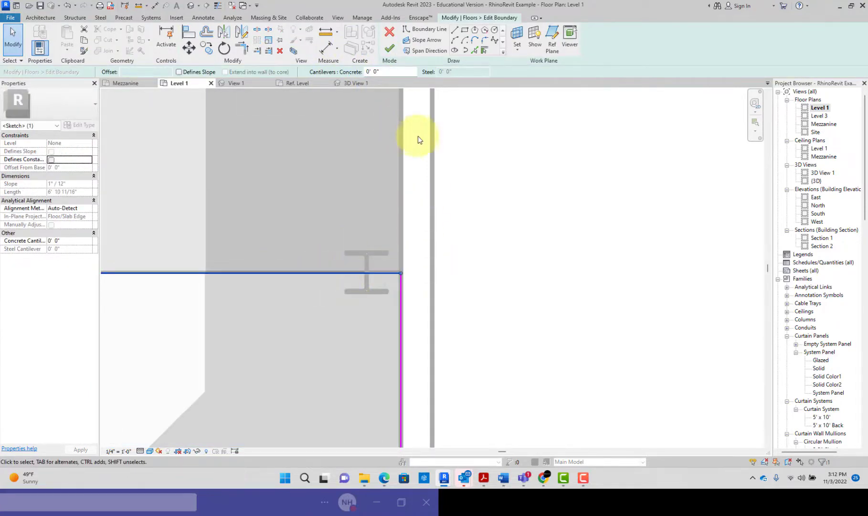
left_click(389, 48)
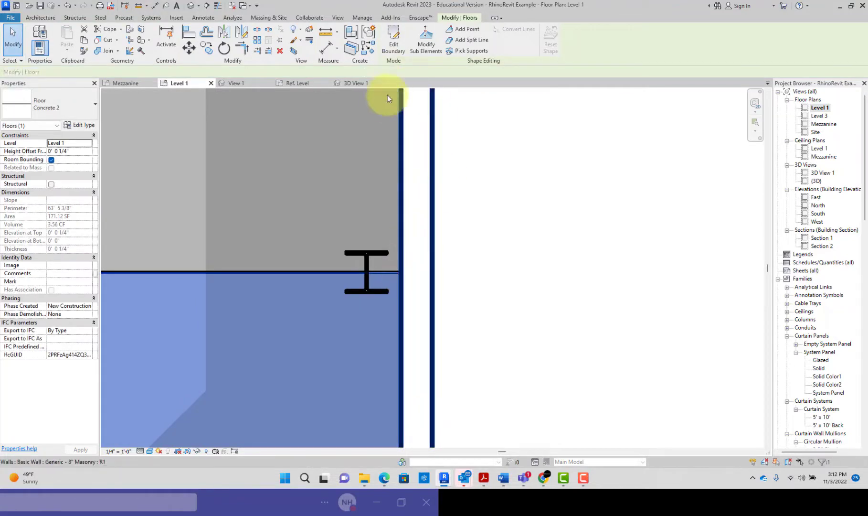
left_click(508, 380)
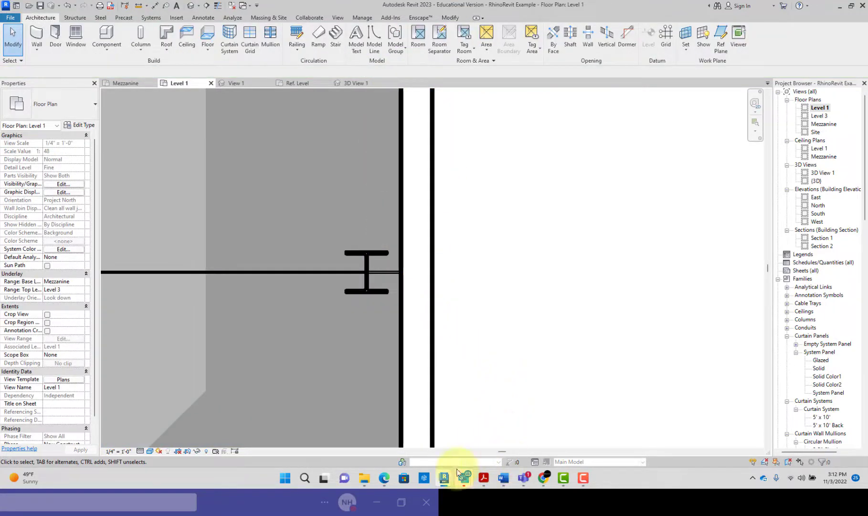
- Examine the joint gap between the side floor panels from several viewpoints in Enscape, and return to the Level 1 plan in Revit
mouse_move(458, 473)
left_click(468, 439)
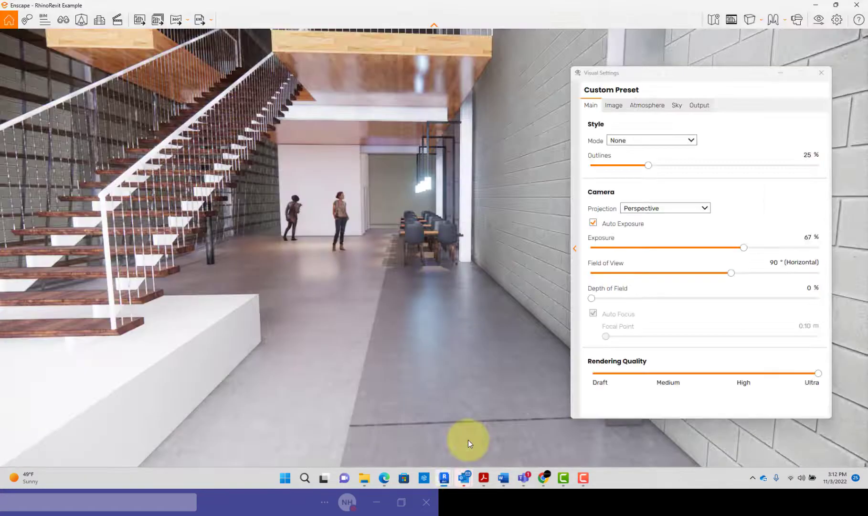
scroll(450, 374, "down", 2)
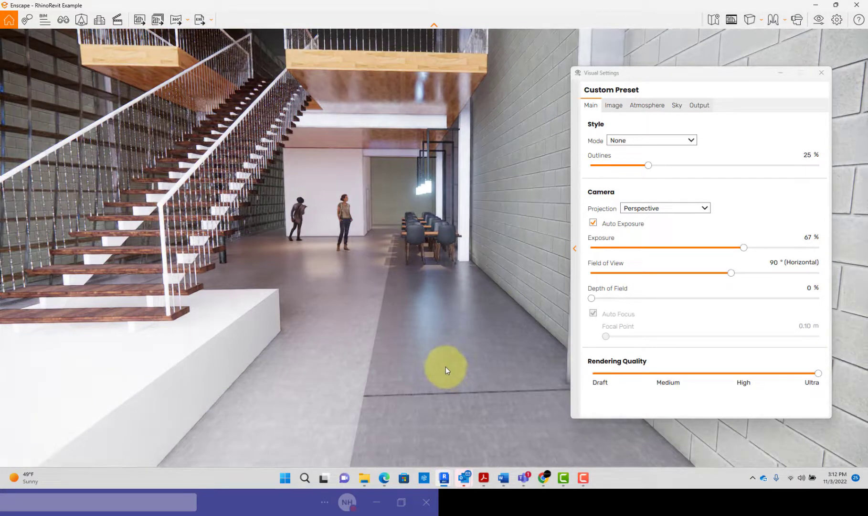
scroll(443, 362, "down", 4)
right_click_drag(443, 361, 437, 355)
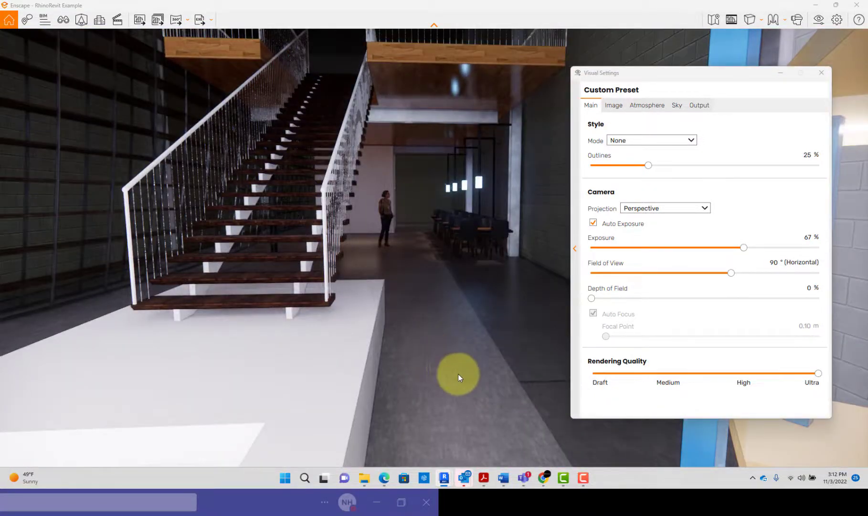
middle_click_drag(436, 368, 440, 364)
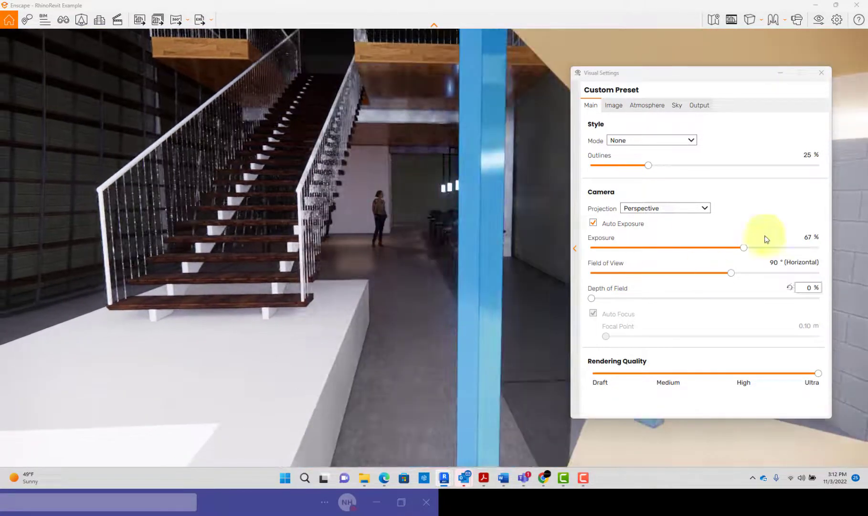
scroll(433, 334, "up", 4)
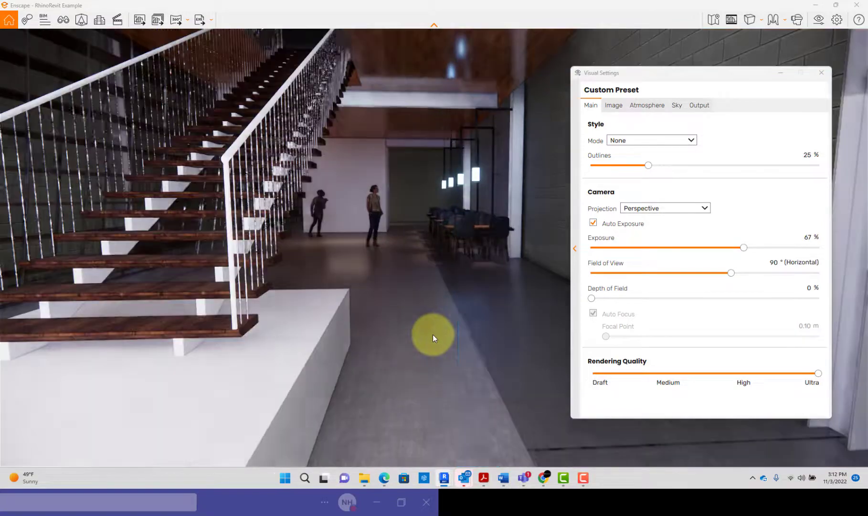
middle_click_drag(454, 336, 457, 337)
scroll(457, 337, "down", 3)
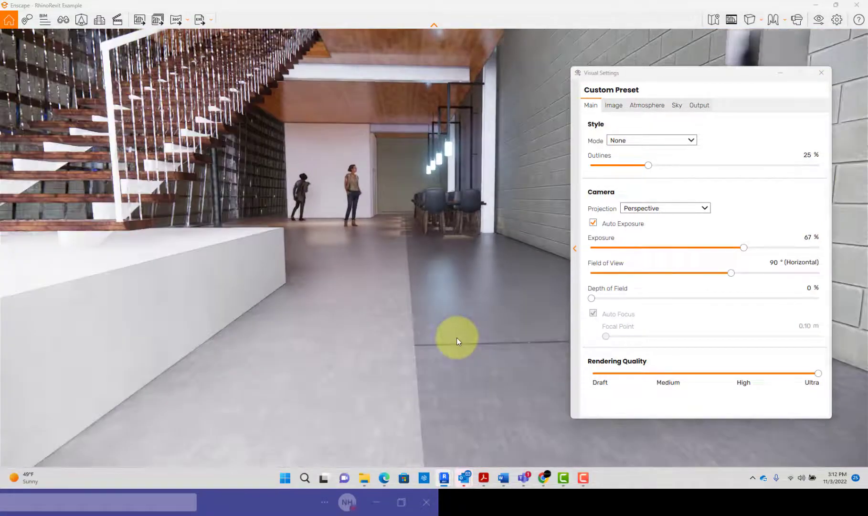
scroll(457, 339, "up", 2)
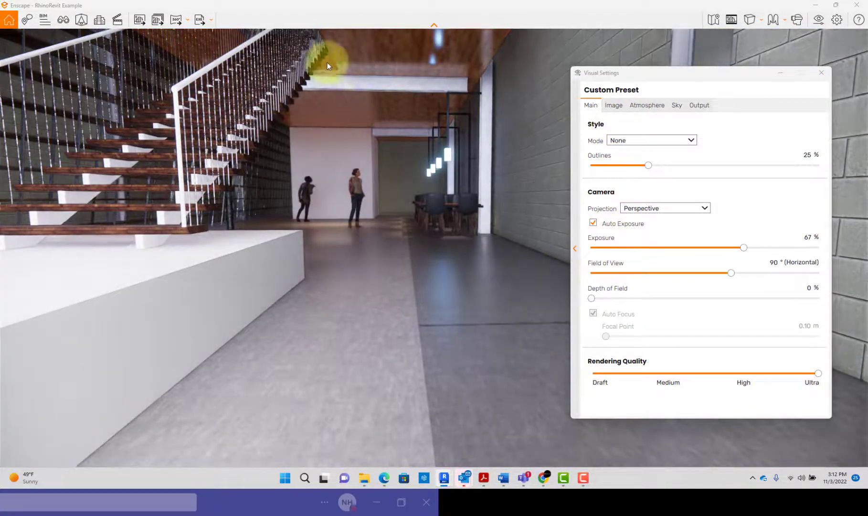
mouse_move(443, 479)
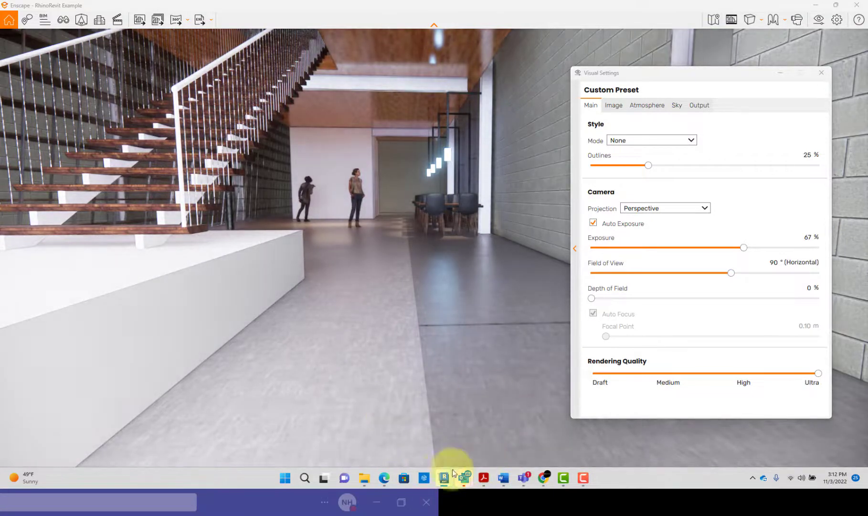
left_click(350, 439)
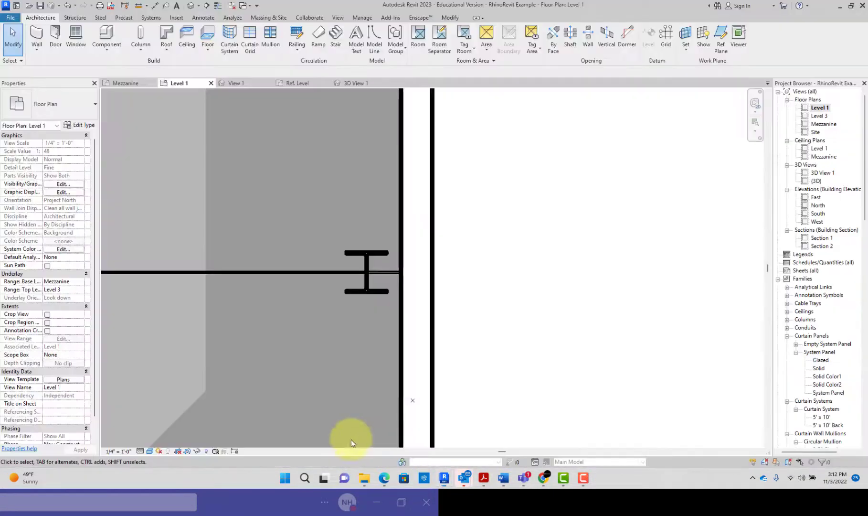
- Edit the boundary of the Concrete 1 central panel beneath the stair, shifting its lower edge slightly up from the column line
scroll(371, 407, "down", 5)
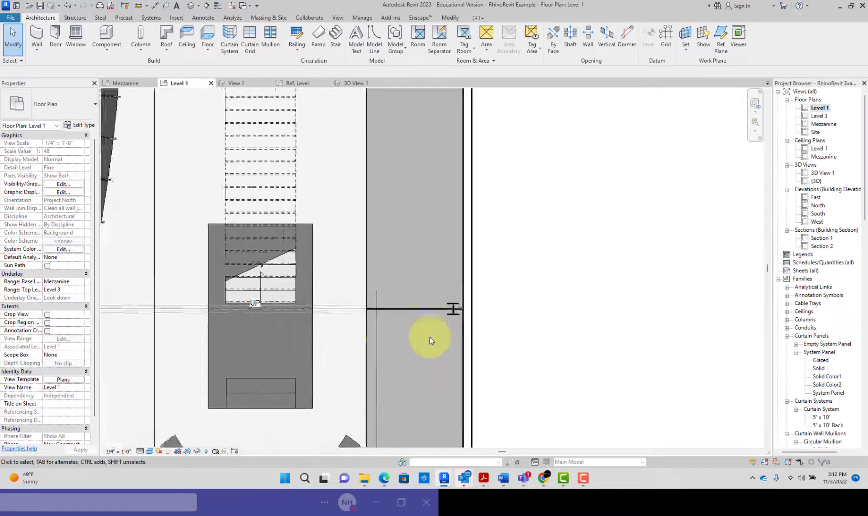
left_click(374, 315)
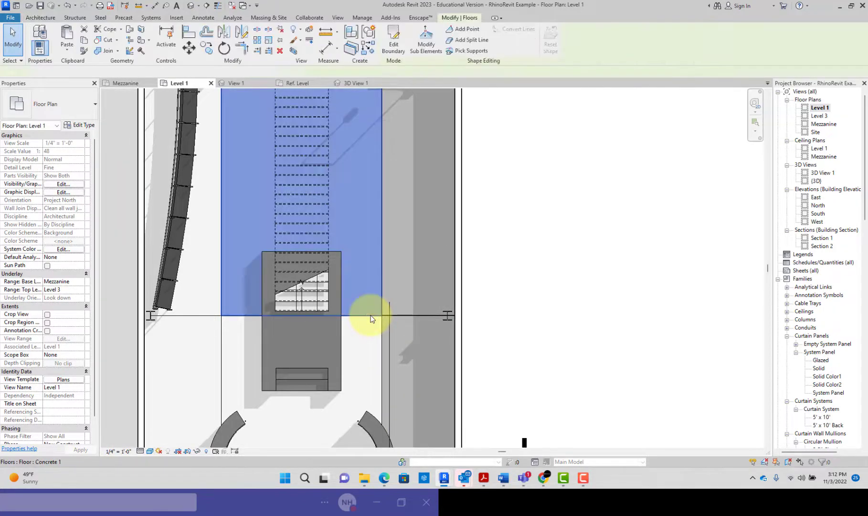
scroll(371, 316, "up", 2)
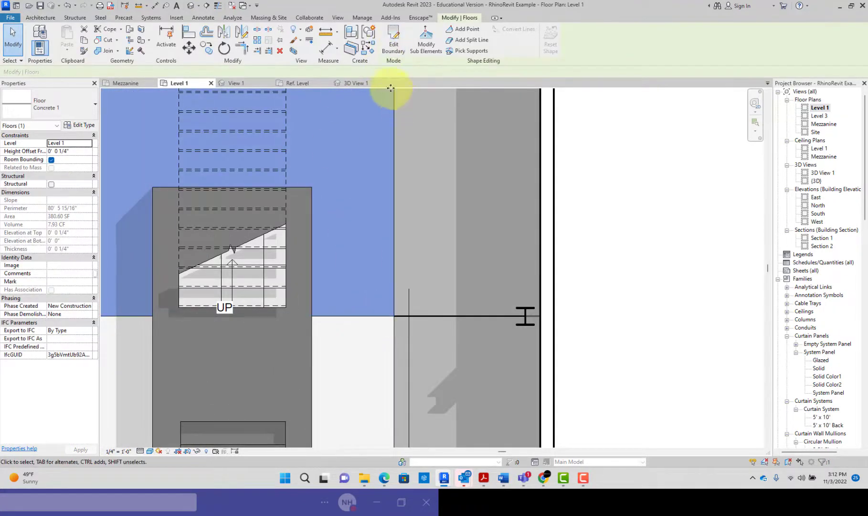
left_click(390, 48)
scroll(360, 325, "up", 3)
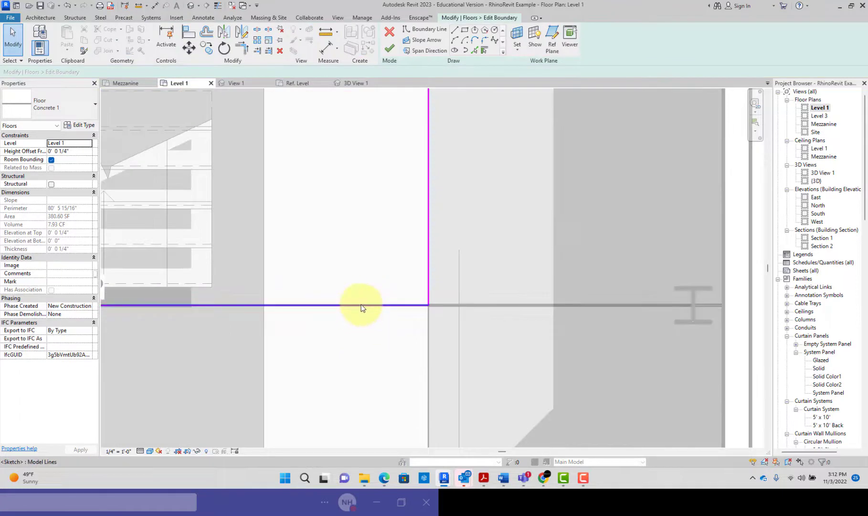
left_click(361, 305)
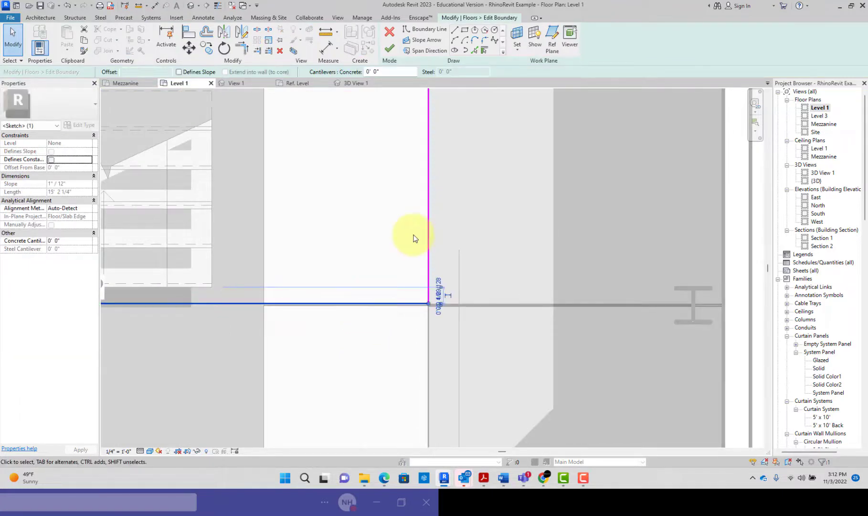
scroll(414, 237, "down", 3)
scroll(414, 238, "up", 3)
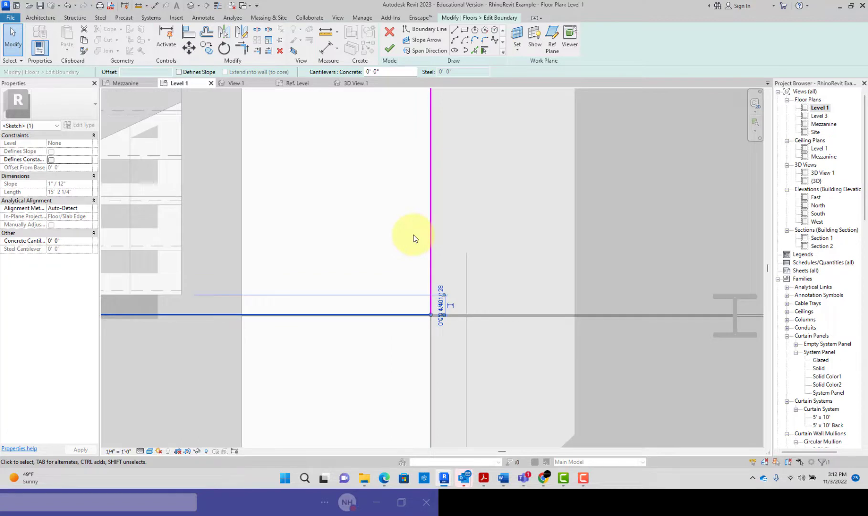
scroll(414, 238, "down", 1)
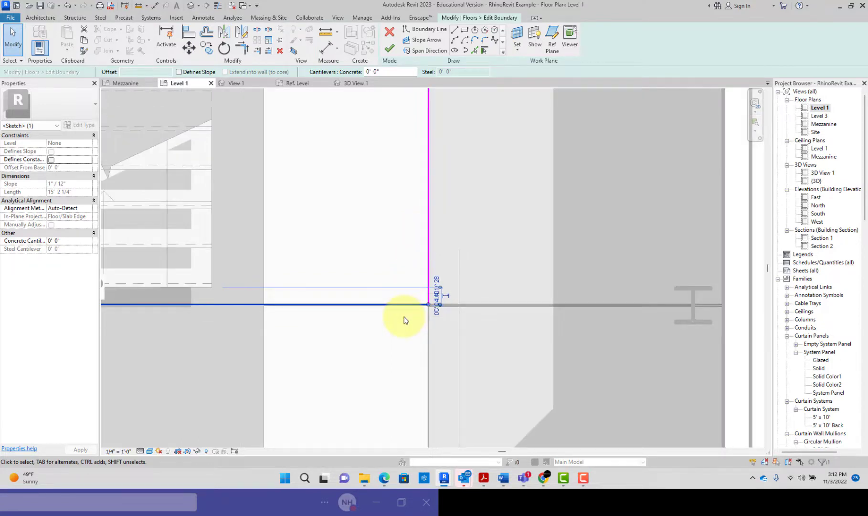
scroll(402, 165, "down", 3)
- Shift the same panel's upper edge slightly down from the column line and finish the boundary edit
middle_click_drag(402, 165, 267, 442)
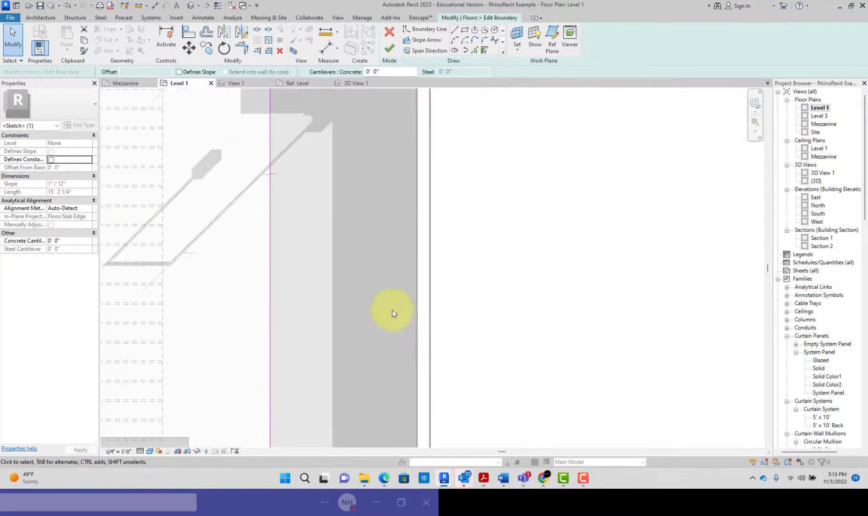
scroll(389, 308, "down", 3)
scroll(316, 170, "up", 5)
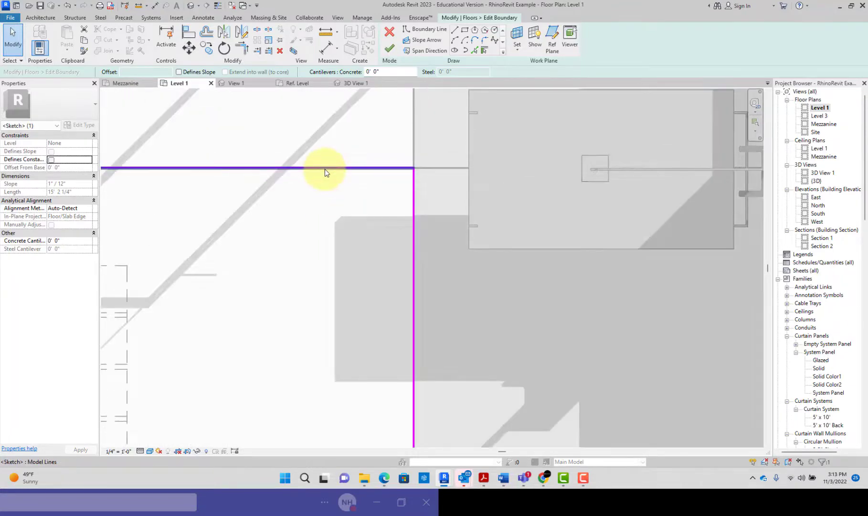
left_click(343, 192)
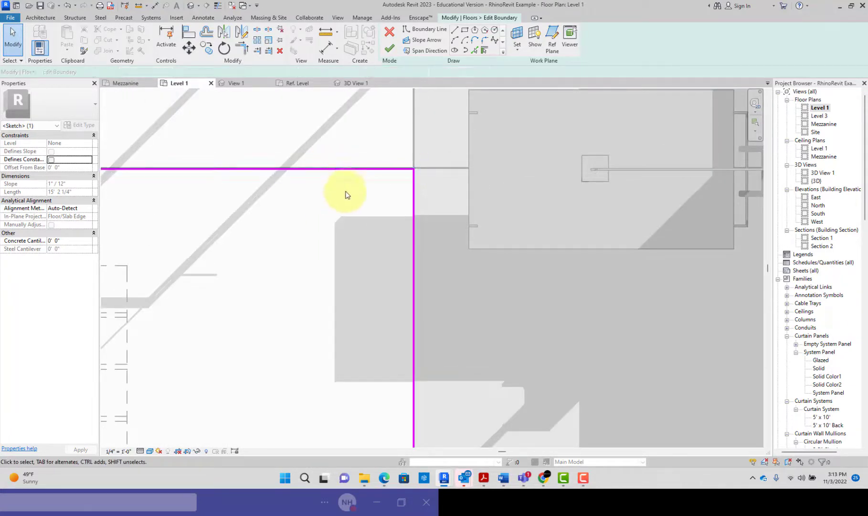
left_click(396, 50)
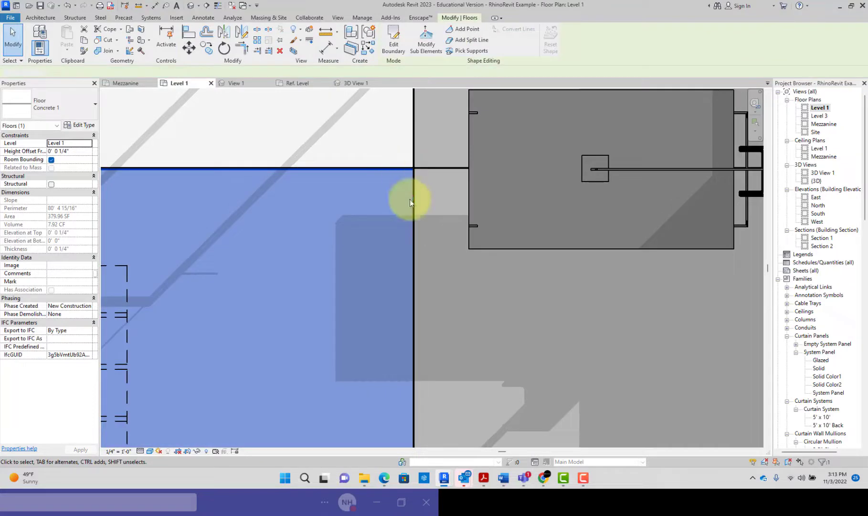
- Switch to Enscape and examine the joint gaps across the central floor panels around the stair and dining tables
scroll(413, 227, "down", 5)
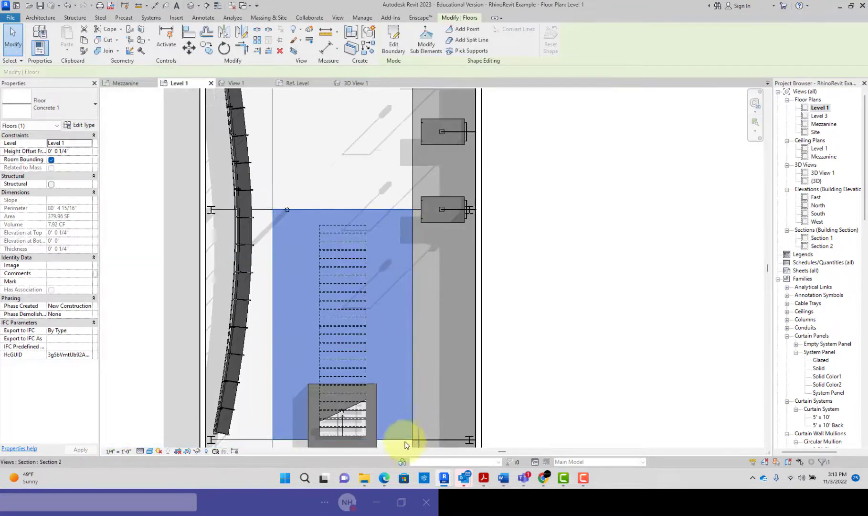
middle_click_drag(397, 442, 421, 219)
scroll(420, 219, "up", 4)
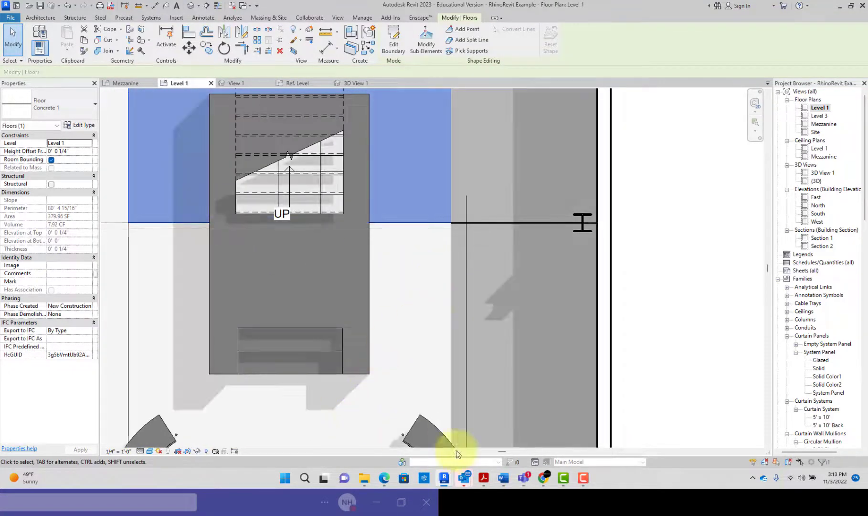
mouse_move(444, 480)
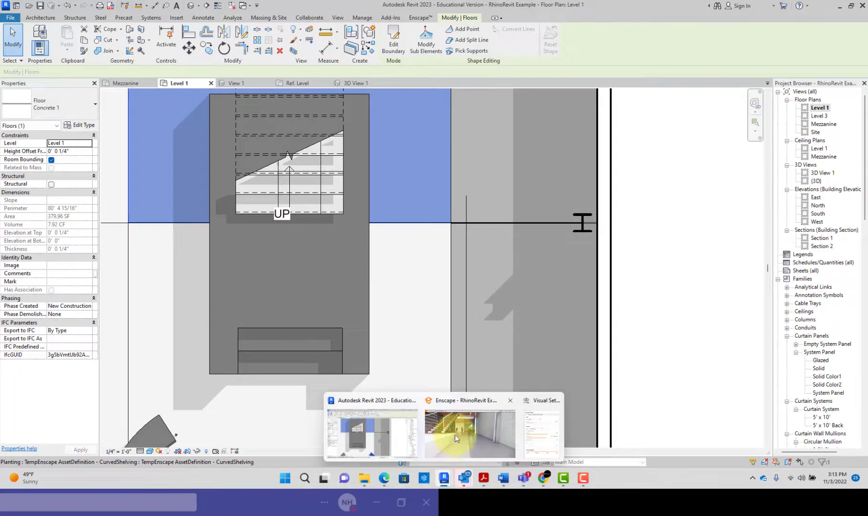
left_click(454, 434)
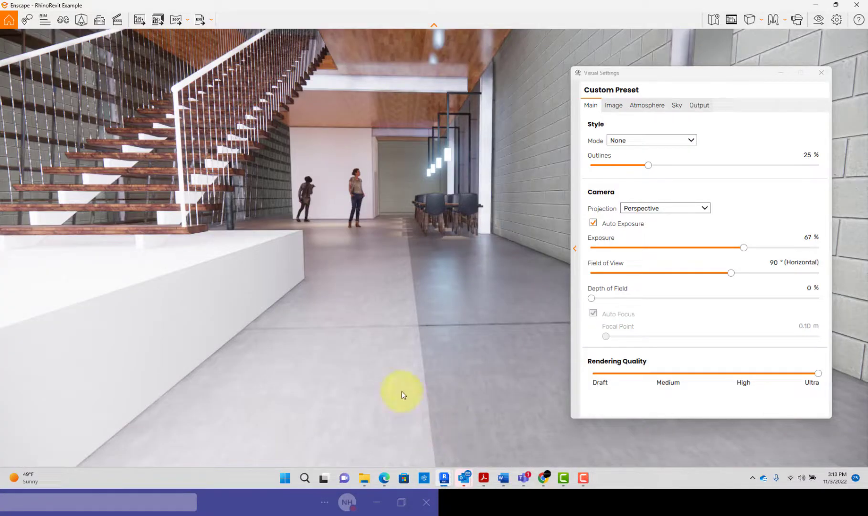
middle_click_drag(402, 391, 401, 385)
scroll(337, 298, "up", 4)
middle_click_drag(333, 282, 332, 279)
scroll(333, 272, "up", 2)
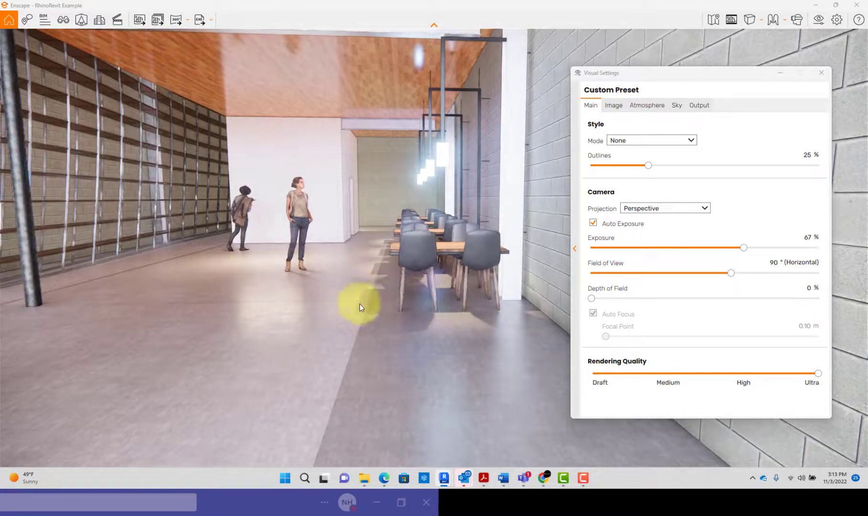
scroll(265, 292, "up", 2)
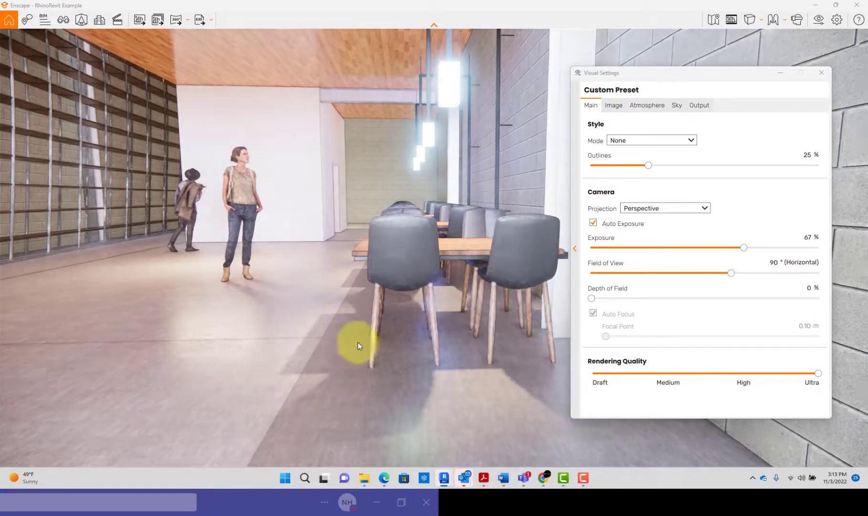
scroll(366, 340, "down", 2)
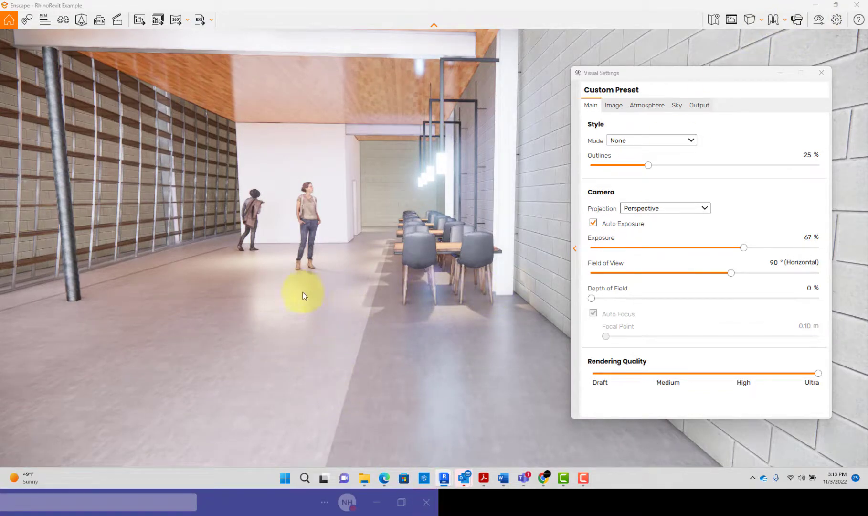
scroll(288, 315, "up", 2)
middle_click_drag(280, 324, 266, 324)
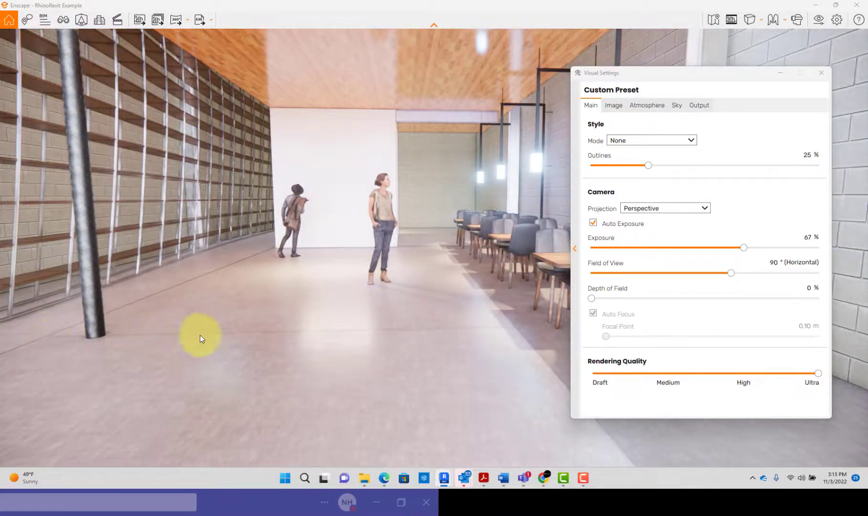
scroll(311, 332, "down", 3)
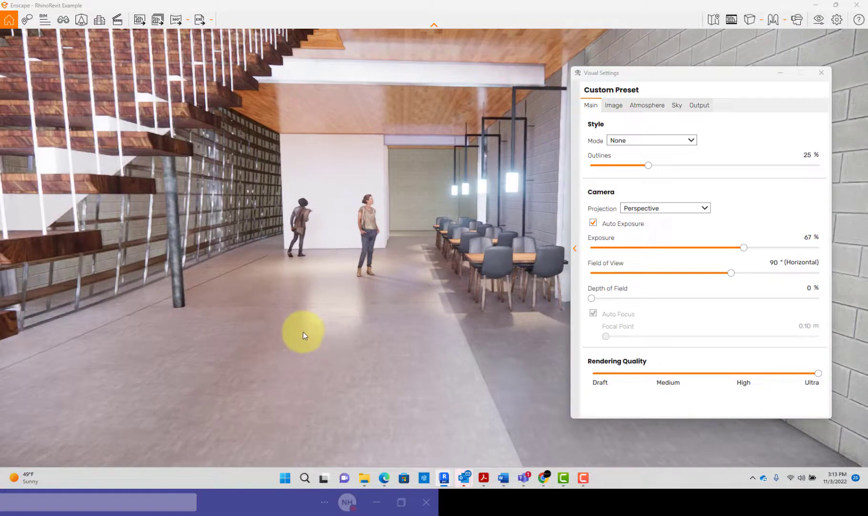
- Compare the rendering with outlines at 20% and 0%, and leave the outlines set to 20%
mouse_move(649, 165)
left_mouse_down()
mouse_move(691, 167)
mouse_move(634, 168)
left_mouse_up()
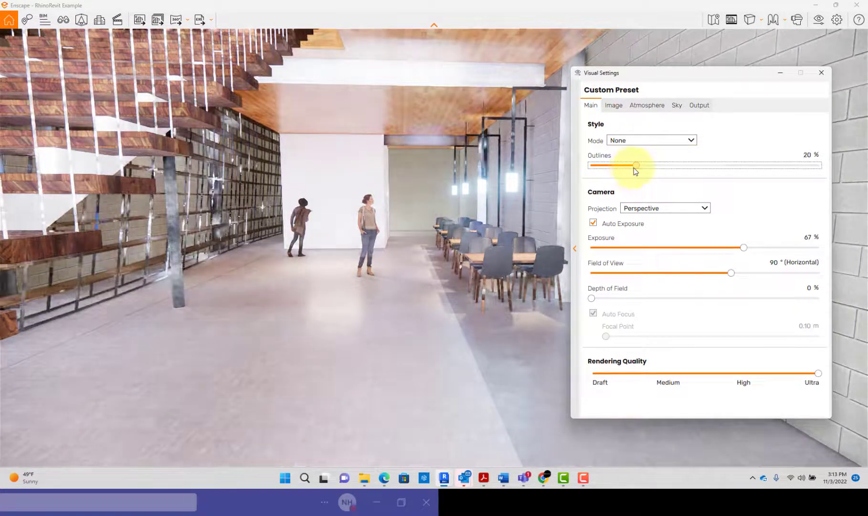
left_click(338, 279)
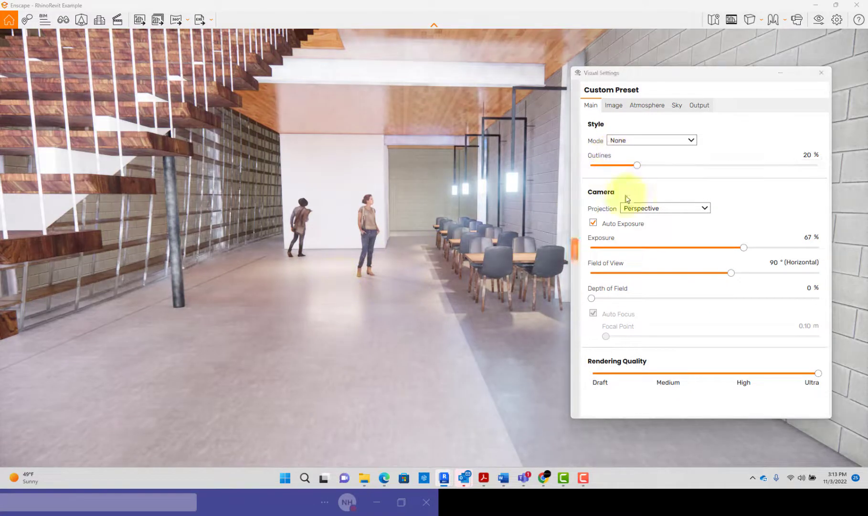
left_click_drag(638, 165, 513, 174)
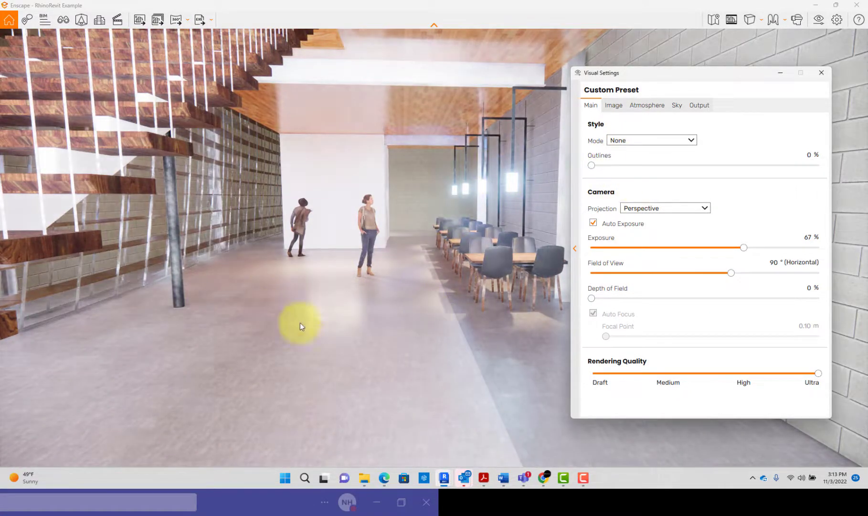
right_click_drag(369, 298, 369, 297)
left_click_drag(592, 166, 639, 171)
- Examine the floor panels and joint beside the stair platform, approaching from the curved shelving
right_click_drag(454, 240, 501, 245)
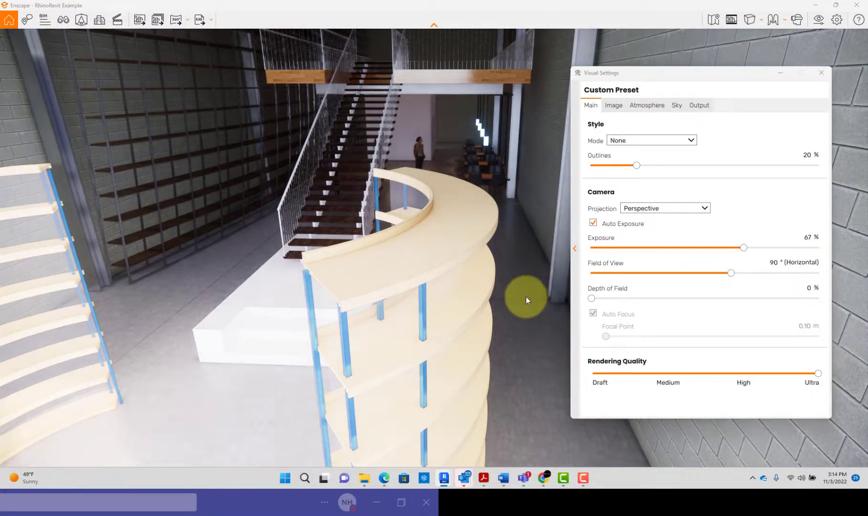
scroll(525, 299, "up", 5)
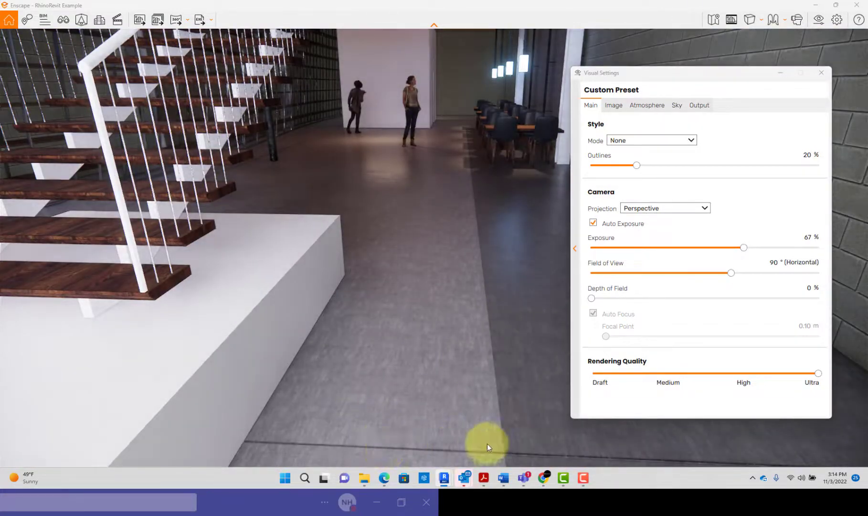